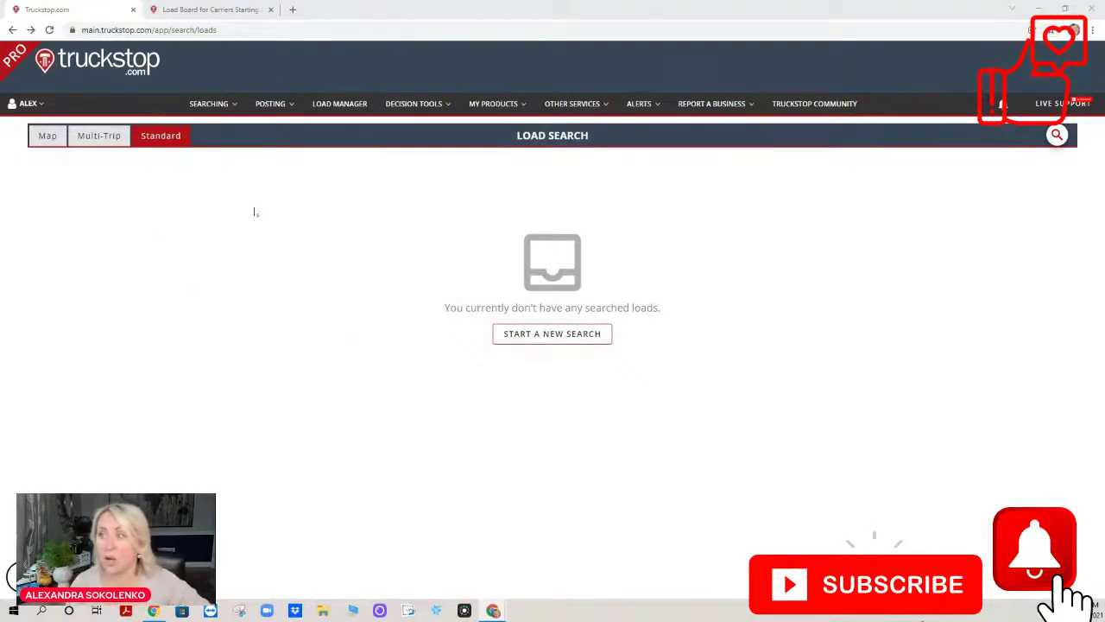
- Start a new load search and remove the HS and VLG equipment types from its criteria
{"action": "left_click", "coordinate": [212, 105]}
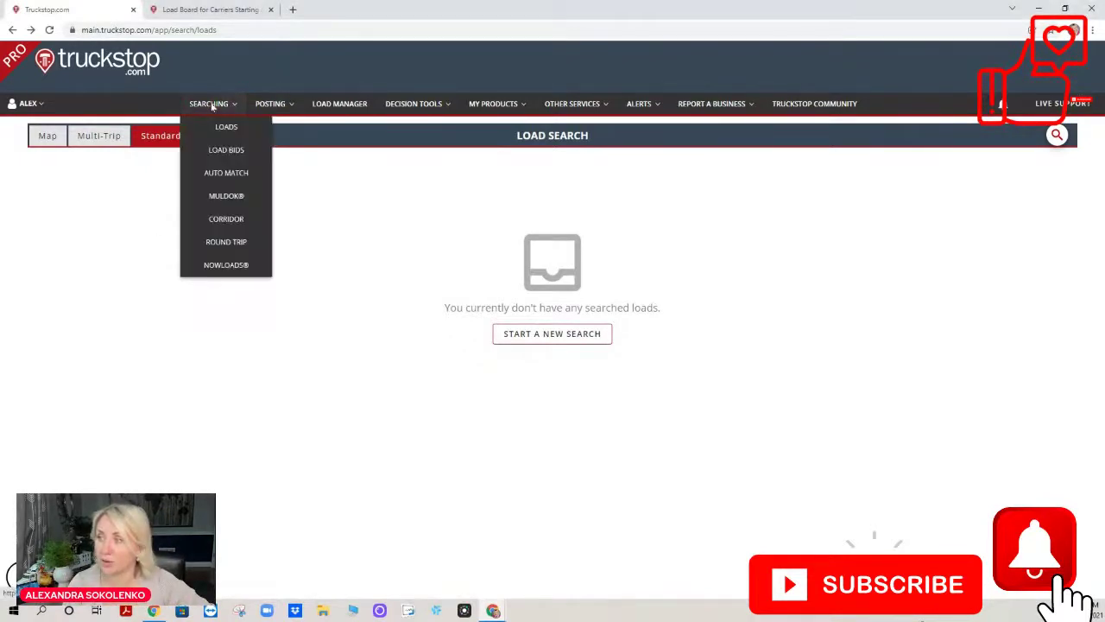
{"action": "left_click", "coordinate": [226, 128]}
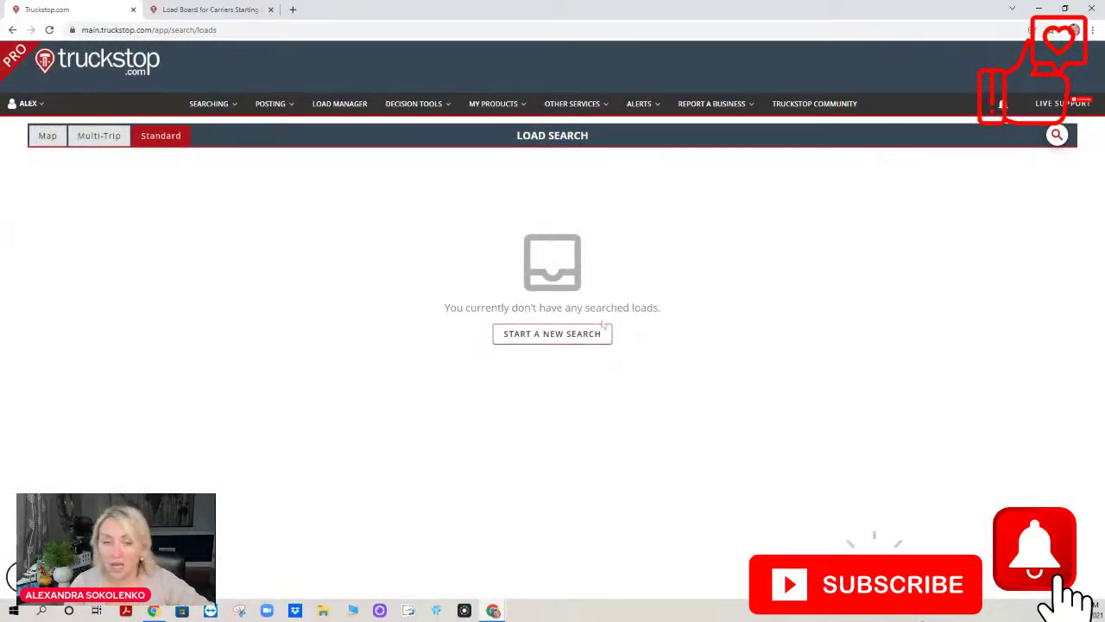
{"action": "left_click", "coordinate": [556, 338]}
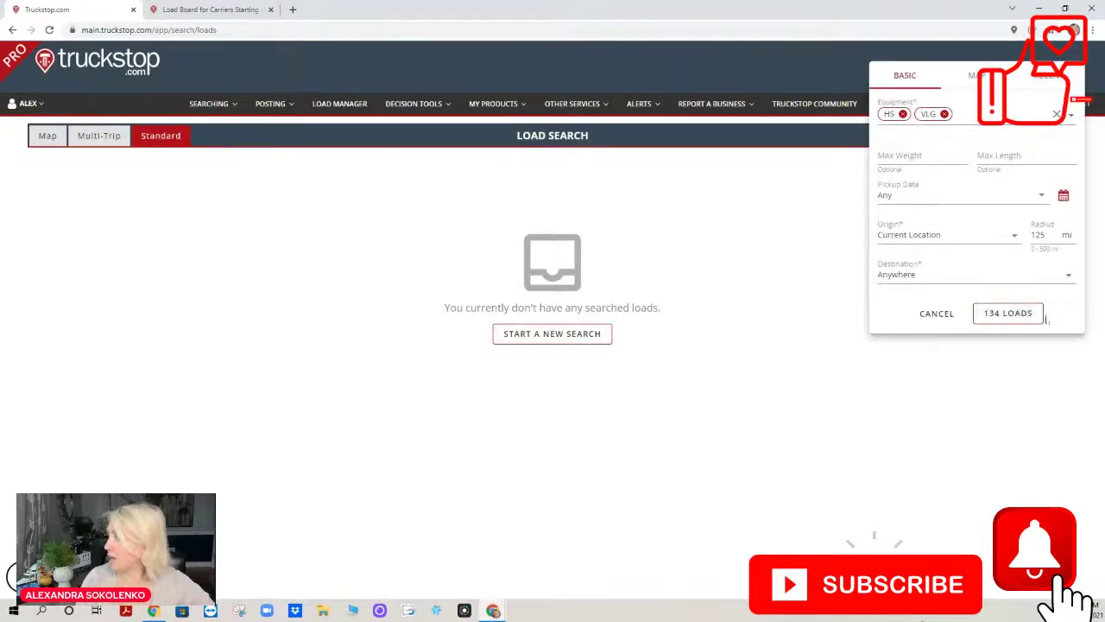
{"action": "left_click", "coordinate": [902, 114]}
{"action": "left_click", "coordinate": [902, 115]}
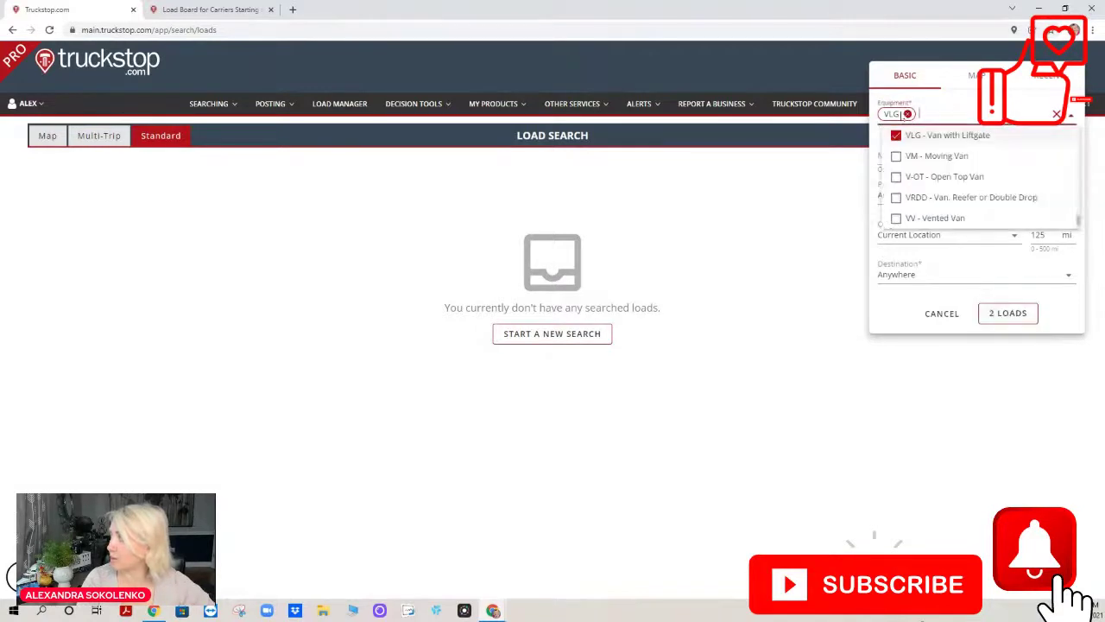
{"action": "left_click", "coordinate": [908, 114]}
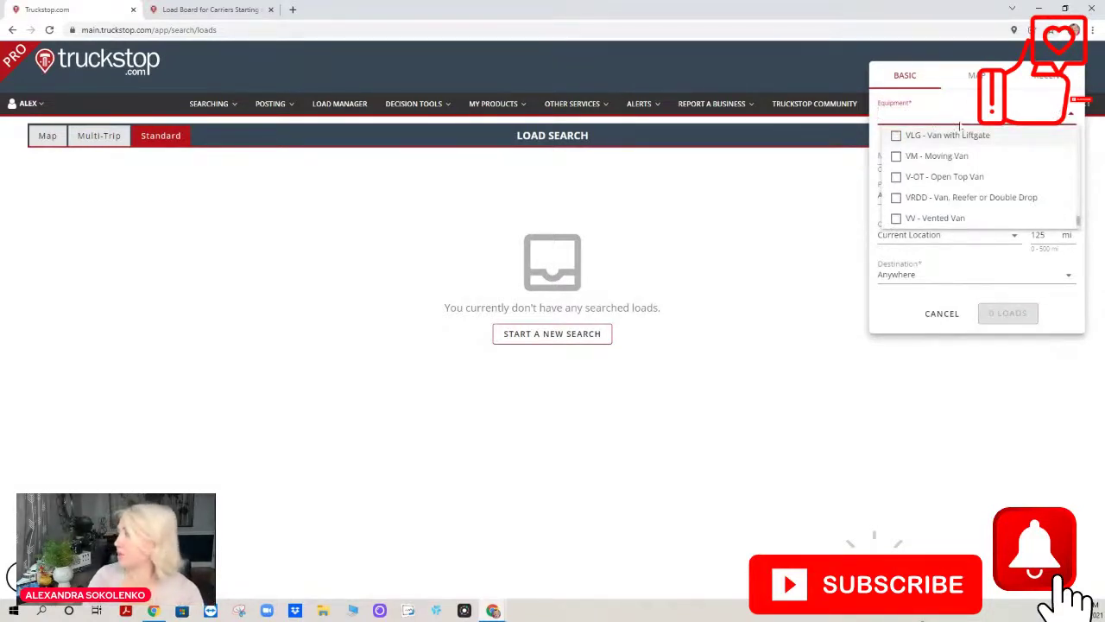
- Filter the equipment types by VAN, look through the van variants, and select V - Van as the equipment
{"action": "scroll", "coordinate": [961, 141], "scroll_direction": "down", "scroll_amount": 1}
{"action": "scroll", "coordinate": [932, 160], "scroll_direction": "up", "scroll_amount": 8}
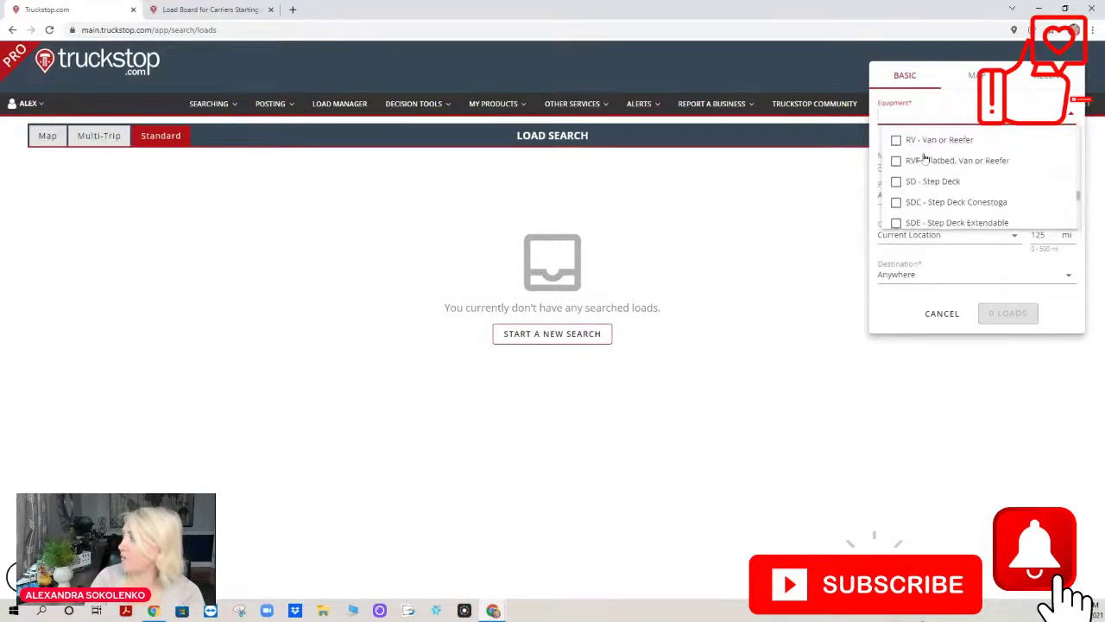
{"action": "scroll", "coordinate": [924, 154], "scroll_direction": "up", "scroll_amount": 3}
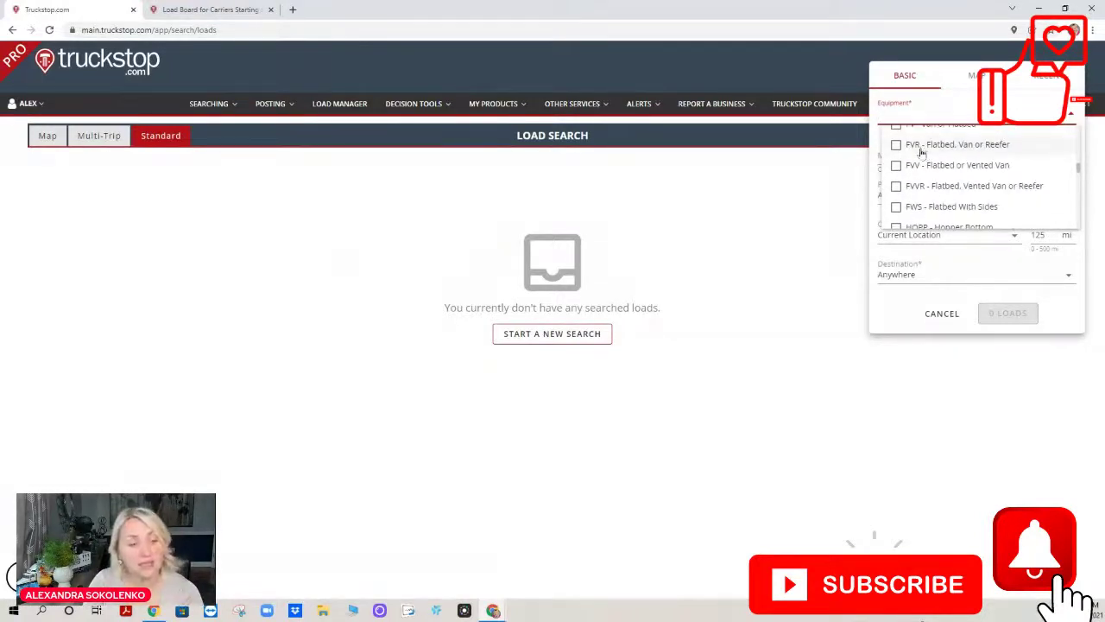
{"action": "scroll", "coordinate": [923, 158], "scroll_direction": "up", "scroll_amount": 3}
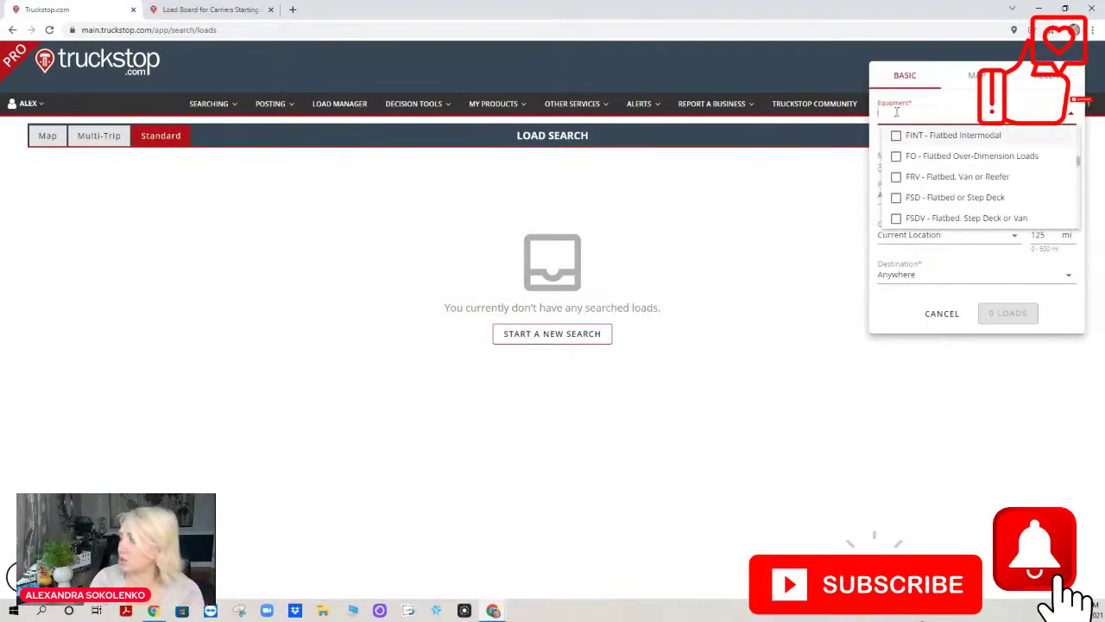
{"action": "type", "text": "VAN"}
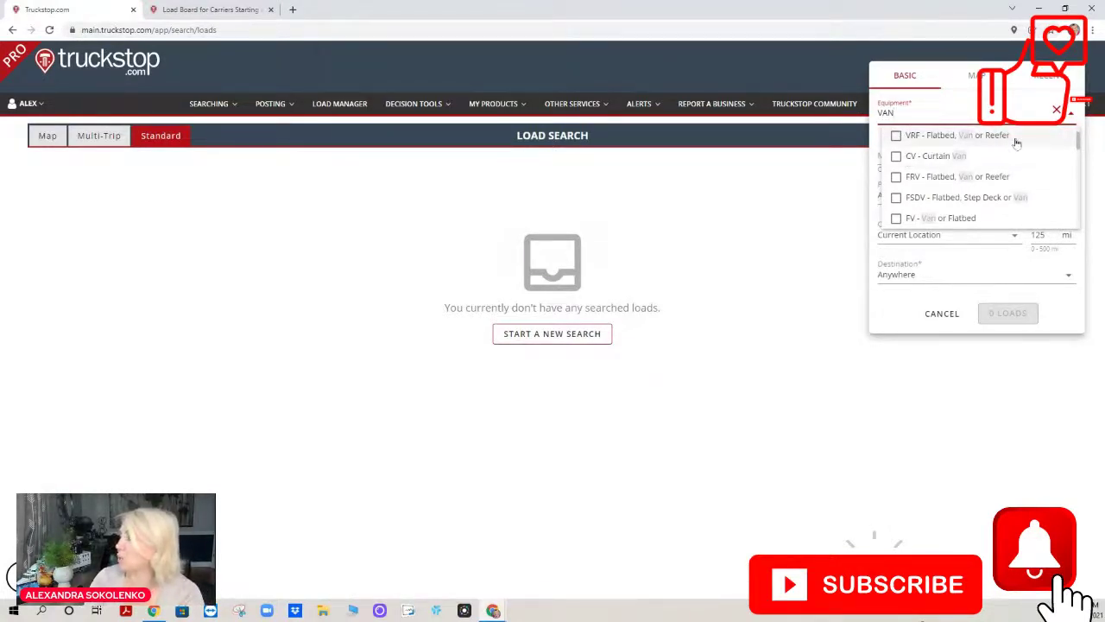
{"action": "scroll", "coordinate": [924, 156], "scroll_direction": "down", "scroll_amount": 4}
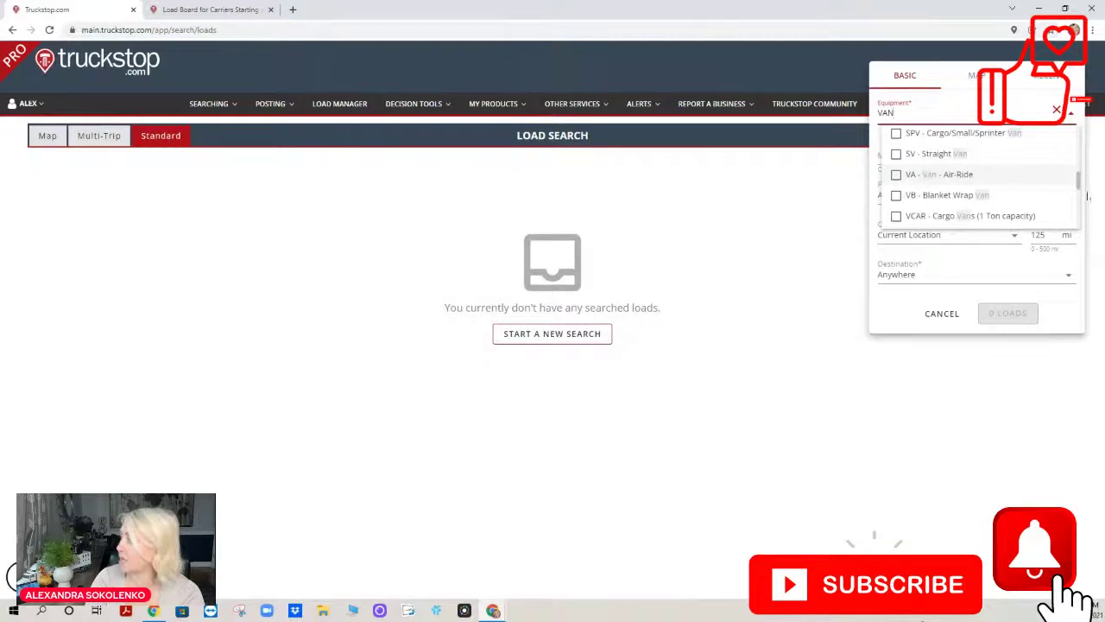
{"action": "left_click_drag", "start_coordinate": [1079, 183], "coordinate": [1079, 192]}
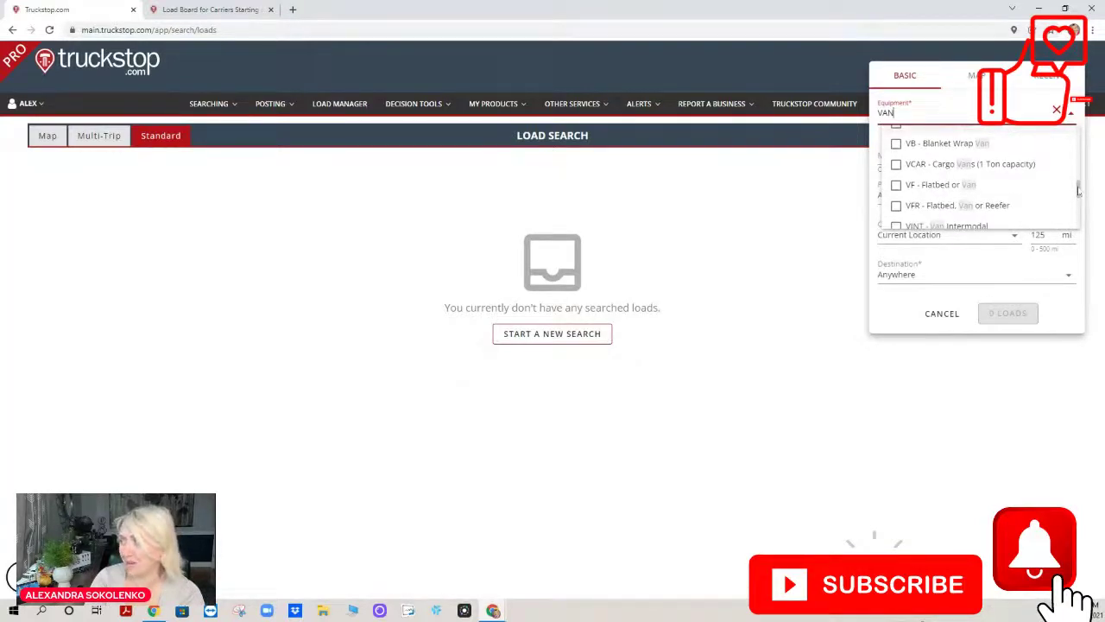
{"action": "left_click_drag", "start_coordinate": [1078, 192], "coordinate": [1077, 204]}
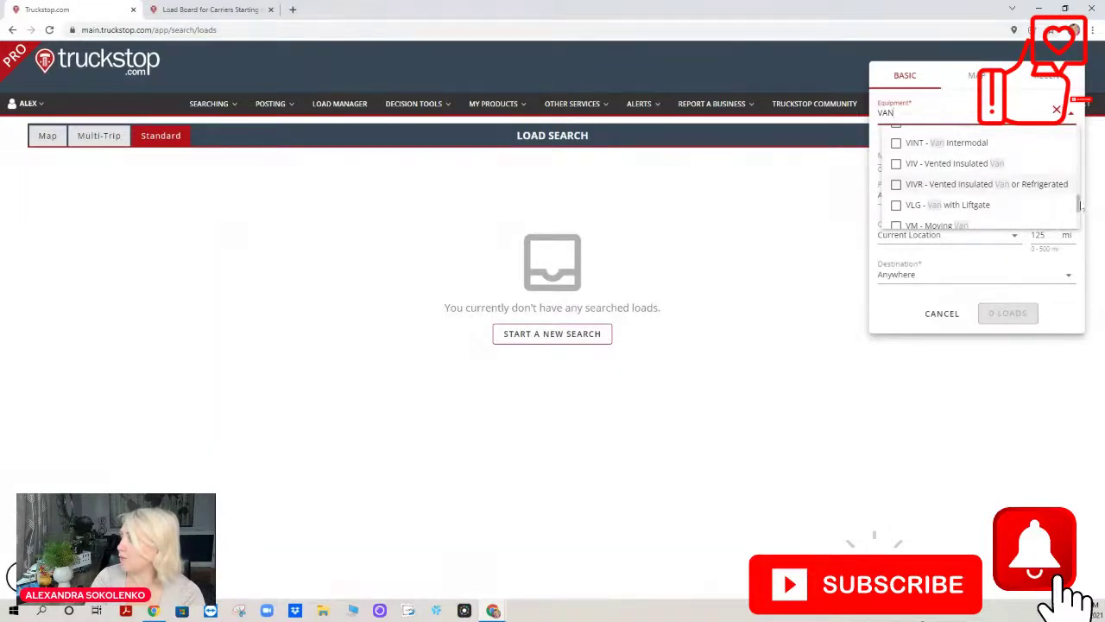
{"action": "left_click_drag", "start_coordinate": [1079, 204], "coordinate": [1063, 130]}
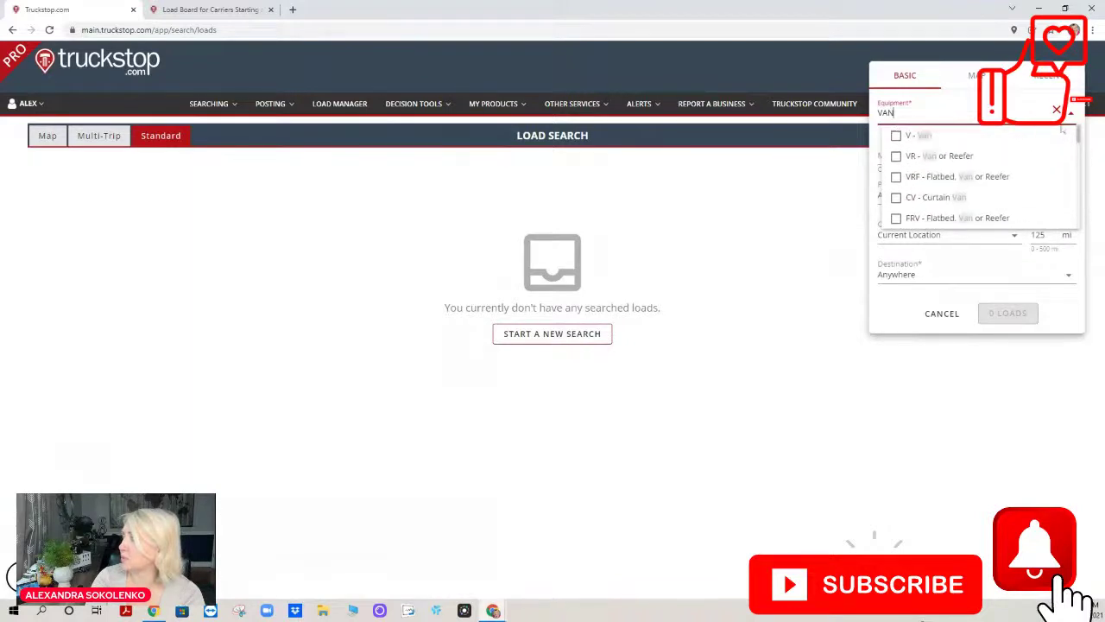
{"action": "left_click", "coordinate": [900, 135]}
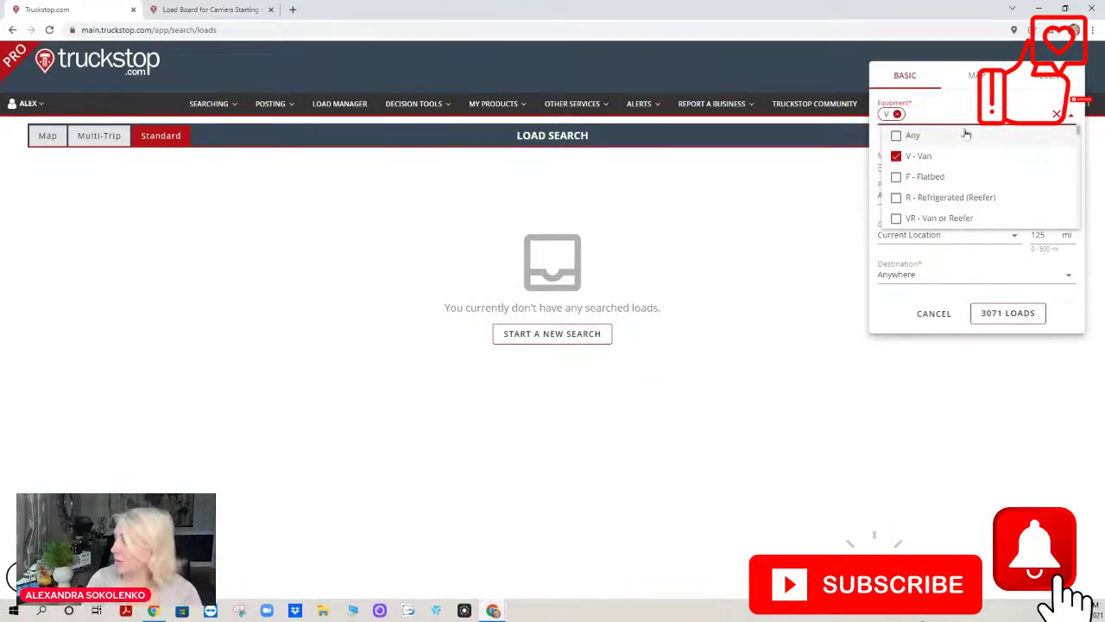
{"action": "left_click", "coordinate": [996, 256]}
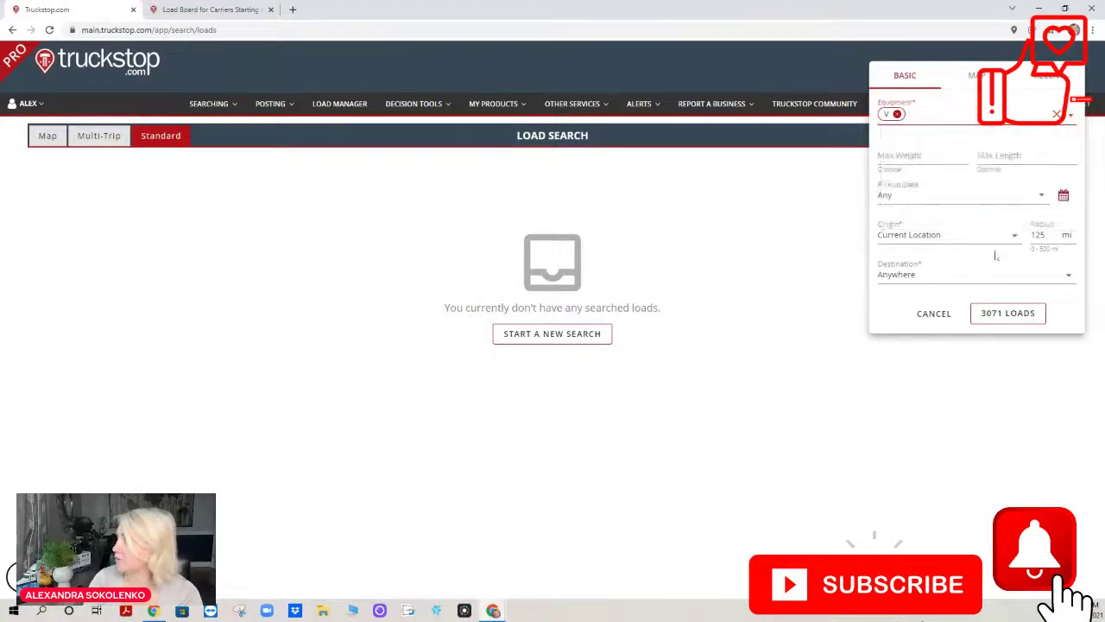
- Set the load search's maximum weight to 46000 and its maximum length to 53
{"action": "left_click", "coordinate": [923, 155]}
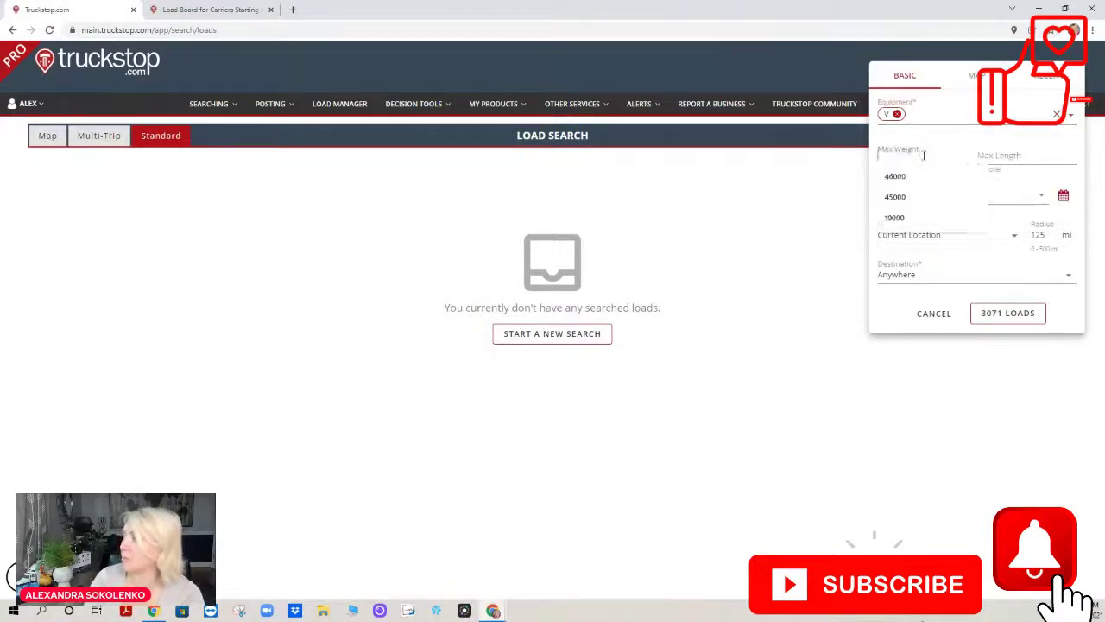
{"action": "left_click", "coordinate": [908, 178]}
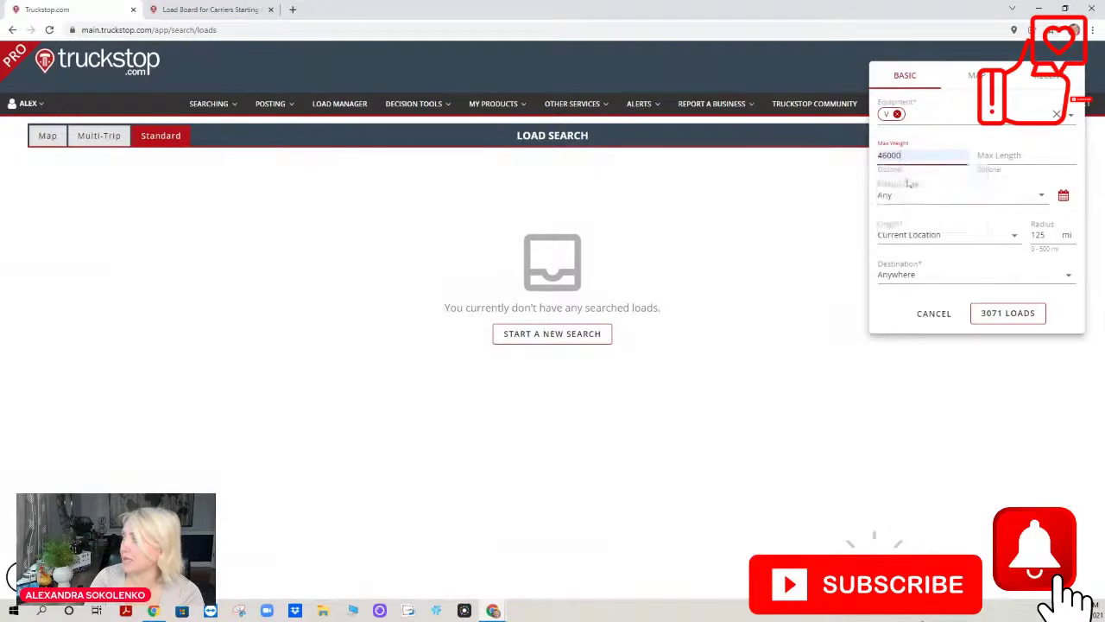
{"action": "left_click", "coordinate": [1023, 155]}
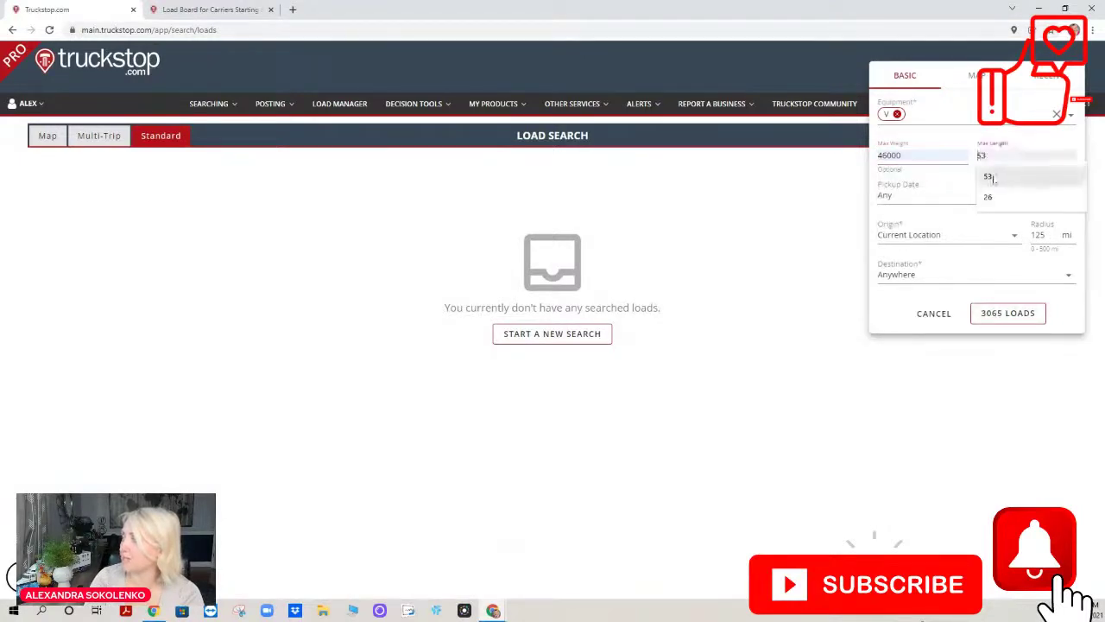
{"action": "left_click", "coordinate": [993, 177]}
- Limit the pickup date to the single day December 10, 2021
{"action": "left_click", "coordinate": [1063, 196]}
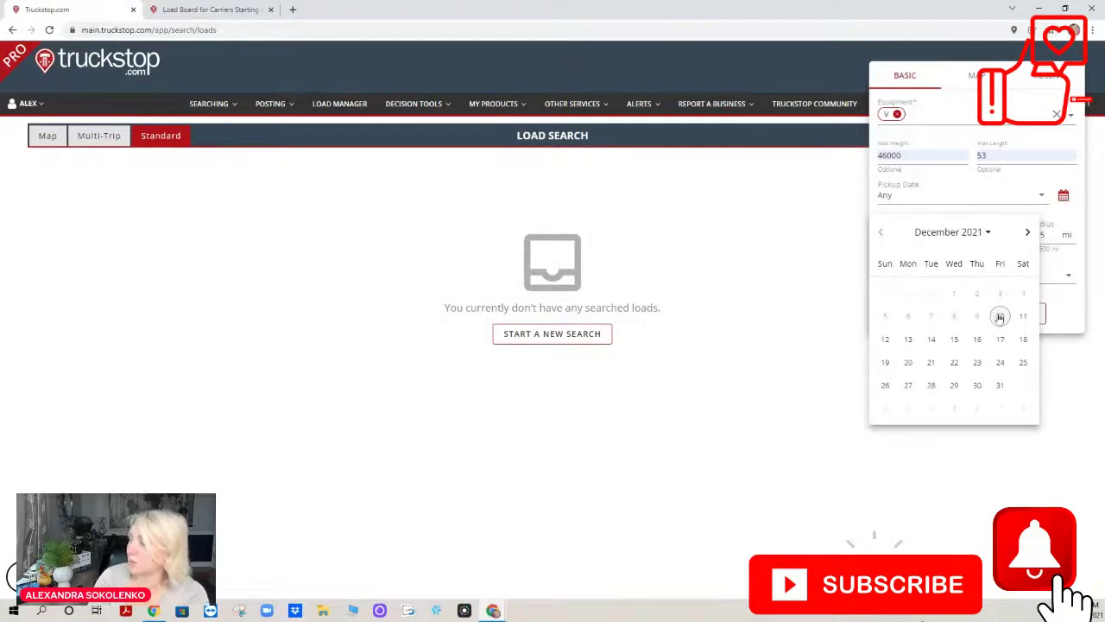
{"action": "left_click", "coordinate": [1000, 316]}
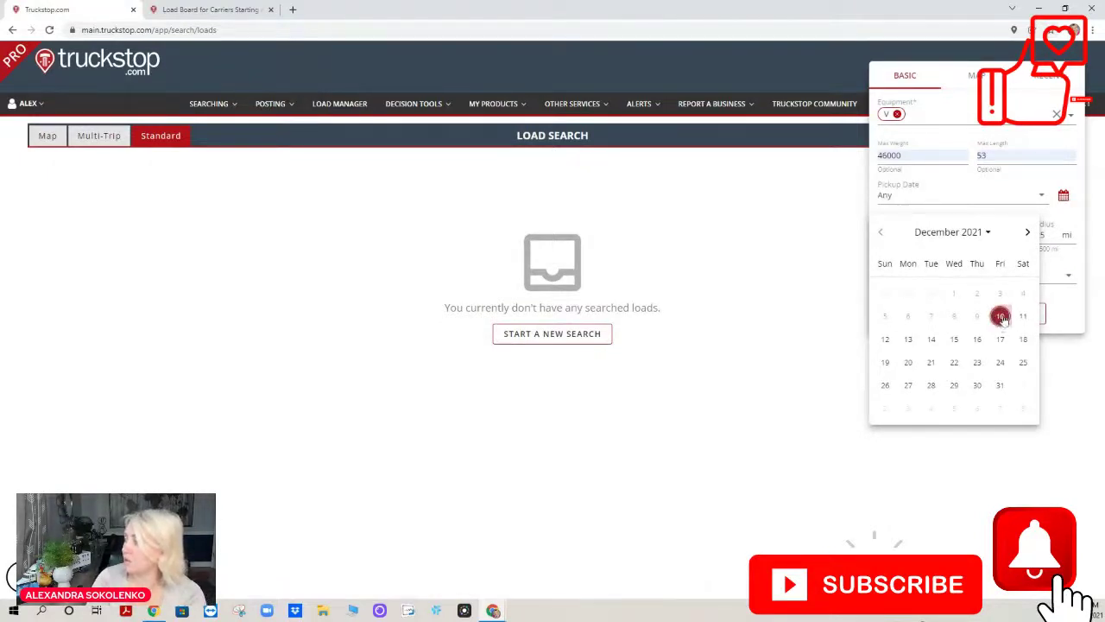
{"action": "left_click", "coordinate": [1000, 316]}
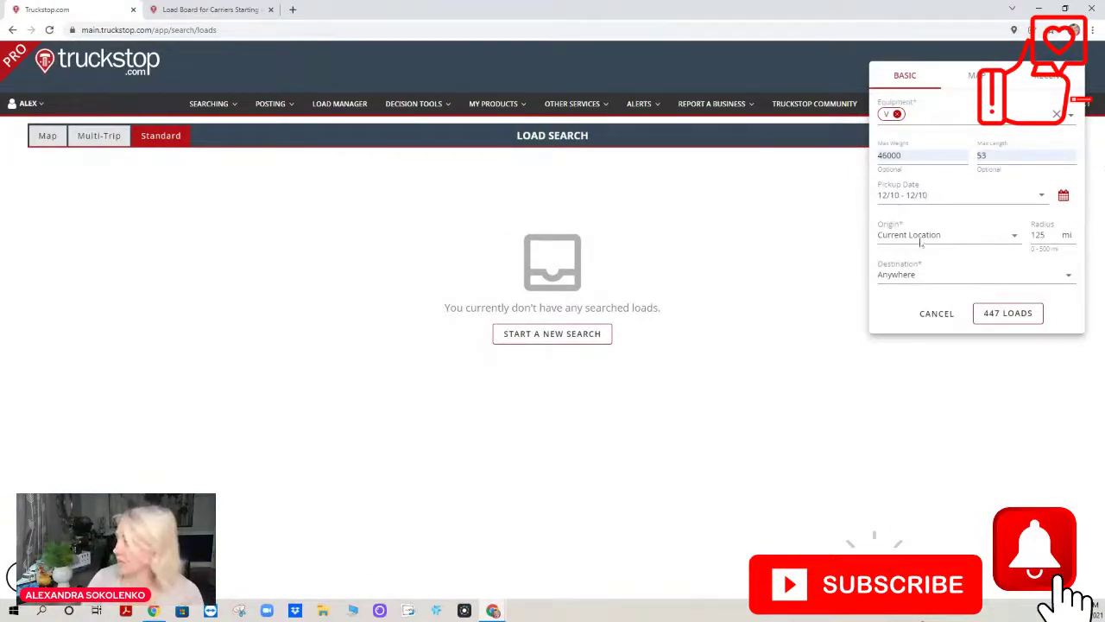
- Set the search origin to Chicago, IL and the destination to Dallas, TX
{"action": "left_click", "coordinate": [956, 235]}
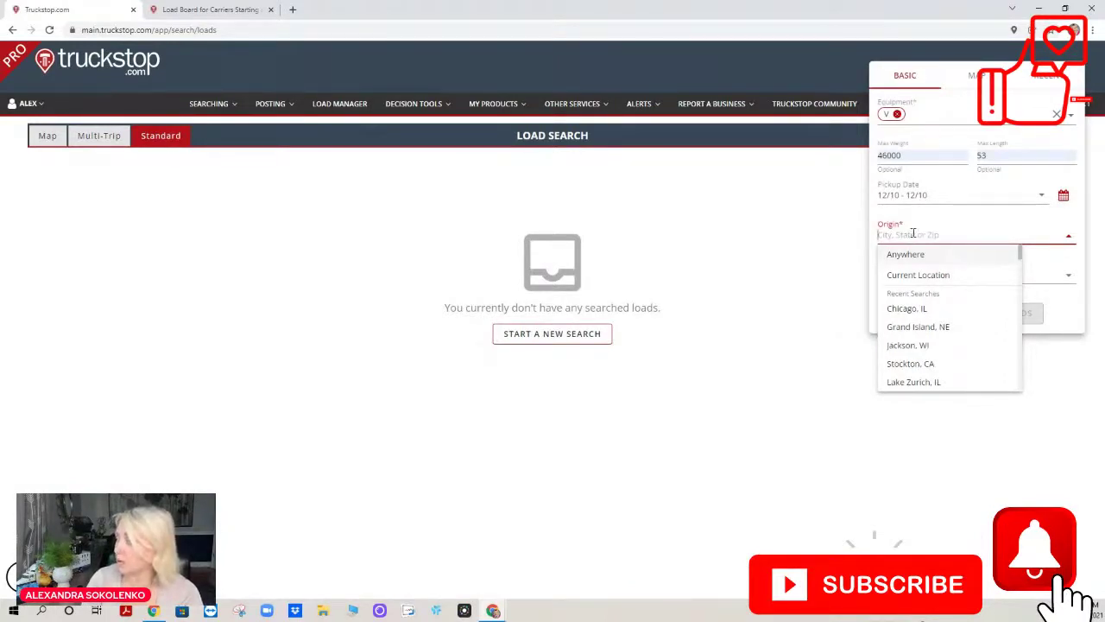
{"action": "left_click", "coordinate": [902, 308]}
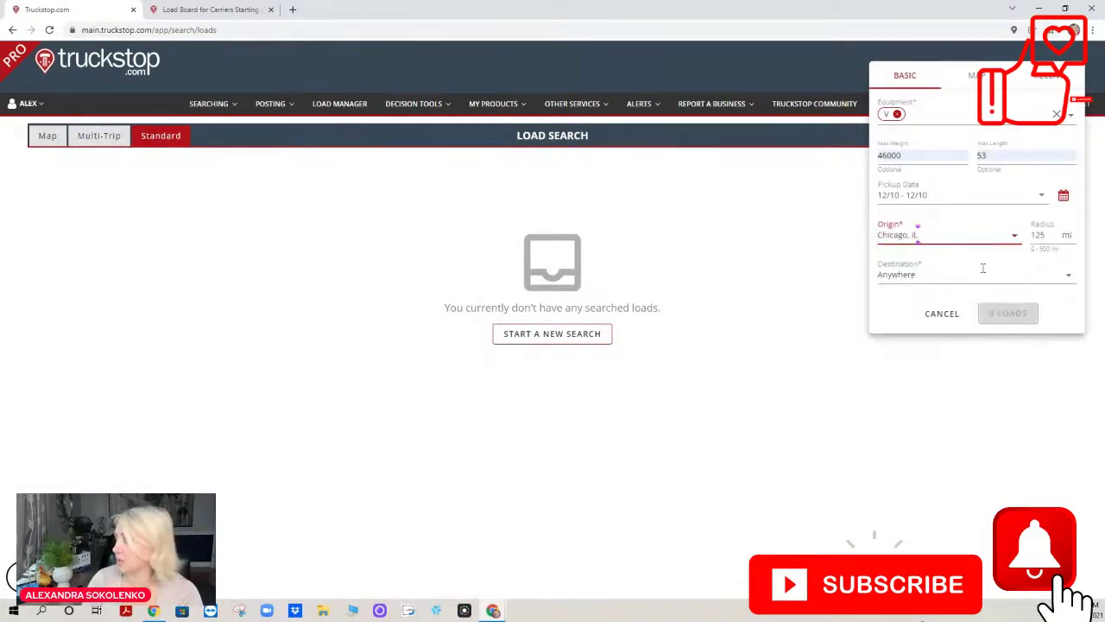
{"action": "left_click", "coordinate": [938, 272]}
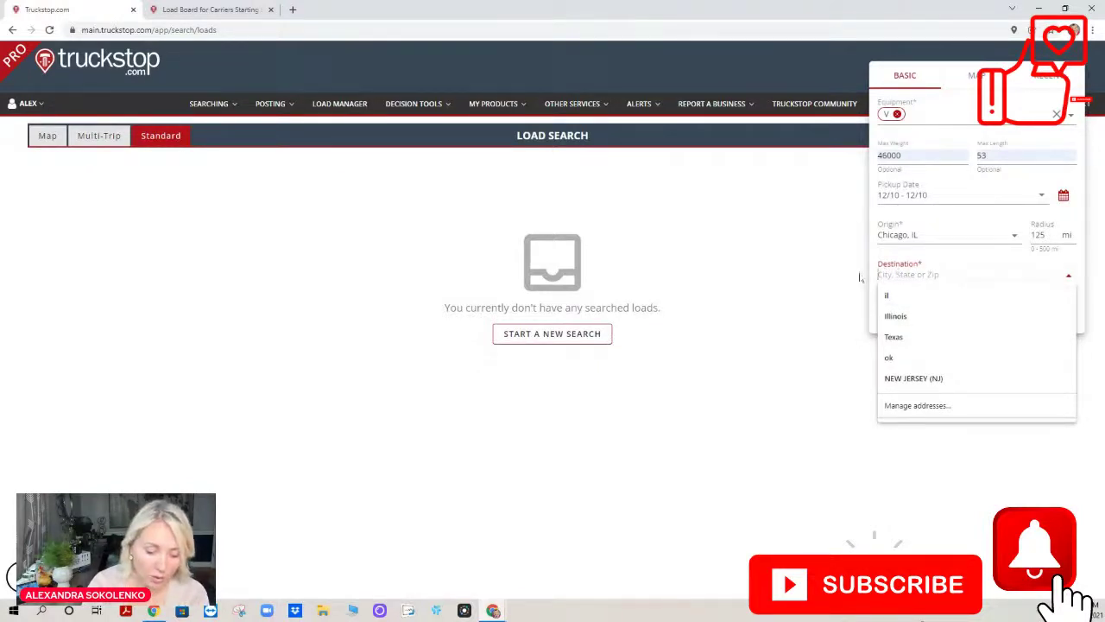
{"action": "type", "text": "CALLAS"}
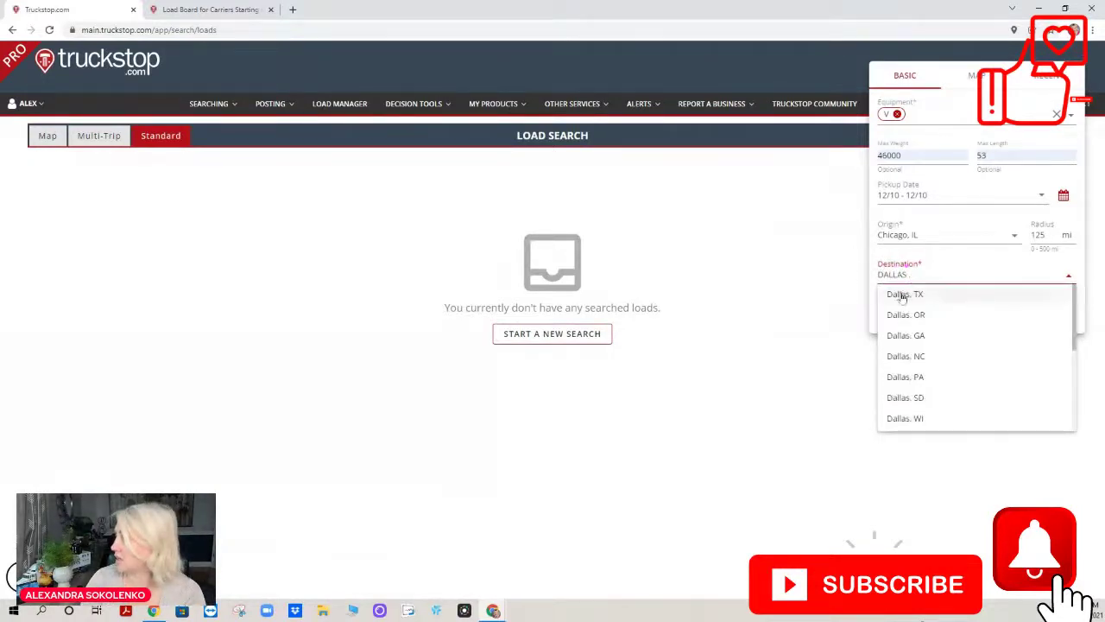
{"action": "left_click", "coordinate": [903, 295]}
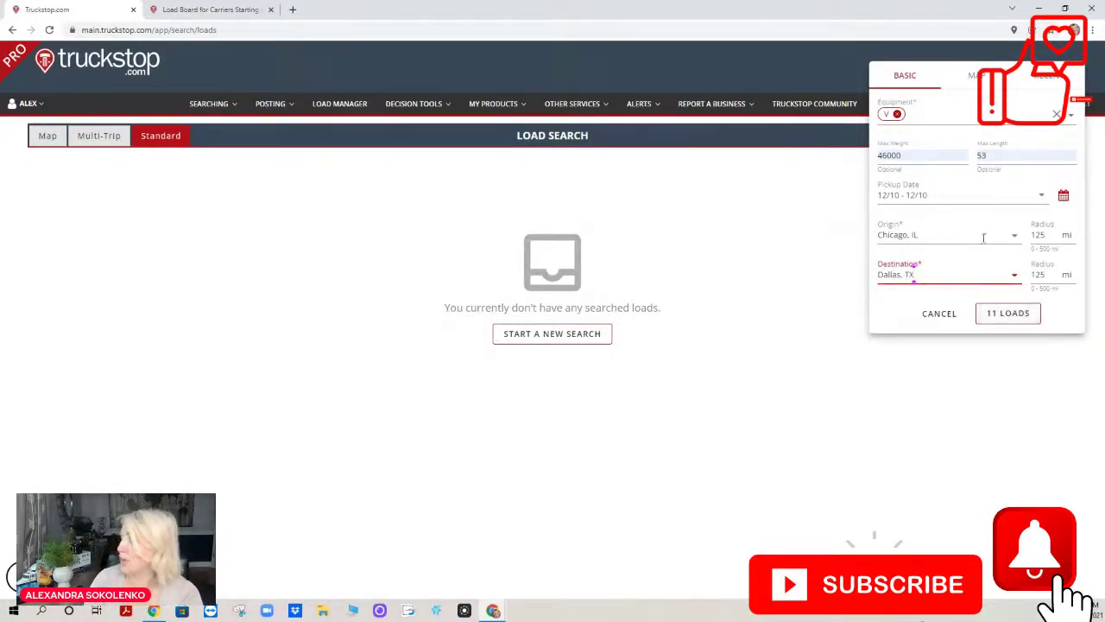
- Reduce the origin radius to 100 miles and run the load search
{"action": "left_click", "coordinate": [1048, 235]}
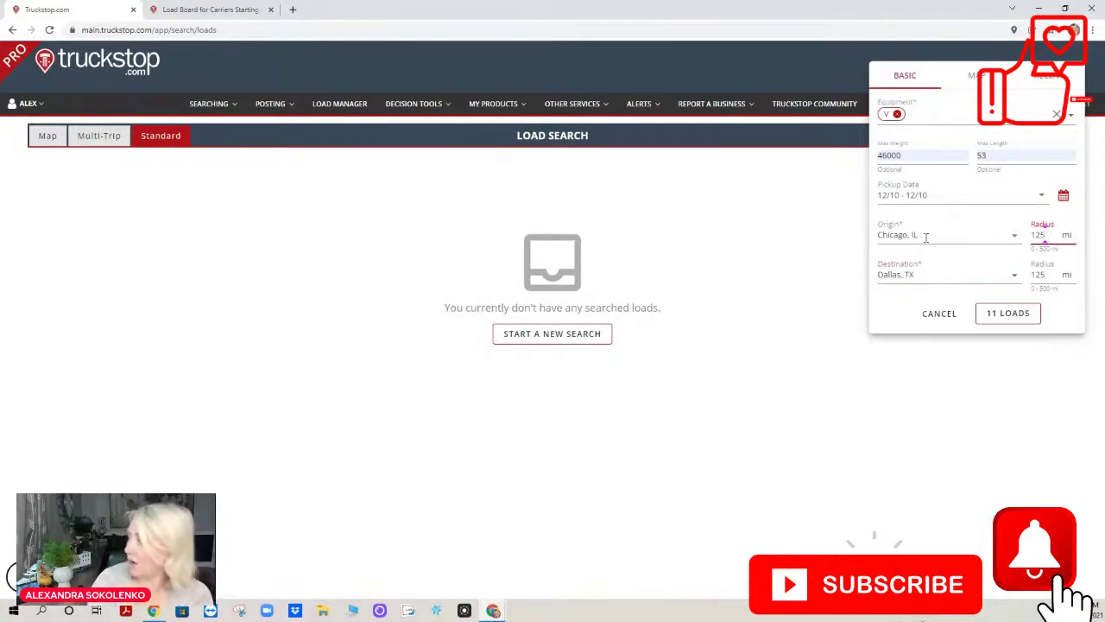
{"action": "key", "text": "BackSpace"}
{"action": "key", "text": "BackSpace"}
{"action": "type", "text": "00"}
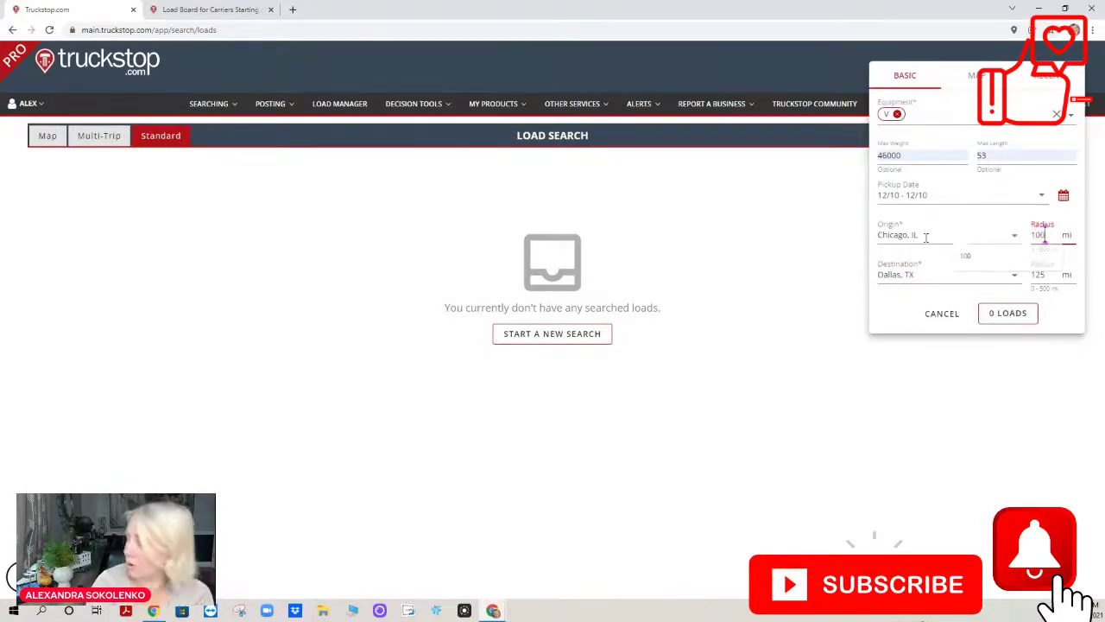
{"action": "left_click", "coordinate": [1006, 315]}
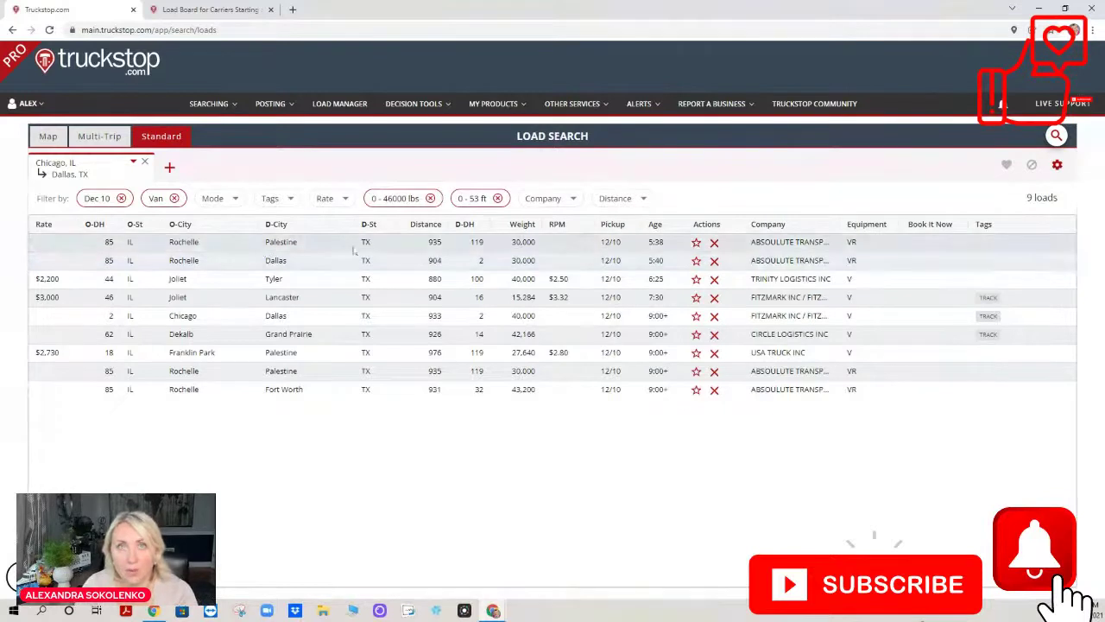
- Open power.dat.com in a new browser tab, log in with the prefilled credentials and go to the truck posting page
{"action": "left_click", "coordinate": [292, 10]}
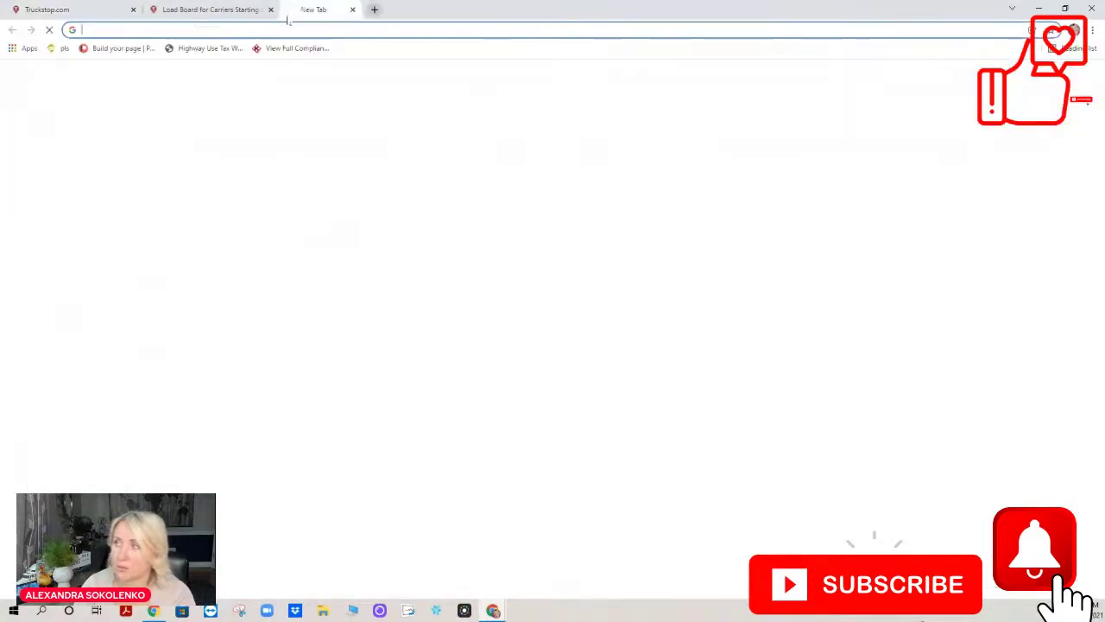
{"action": "left_click", "coordinate": [138, 29]}
{"action": "type", "text": "POWER"}
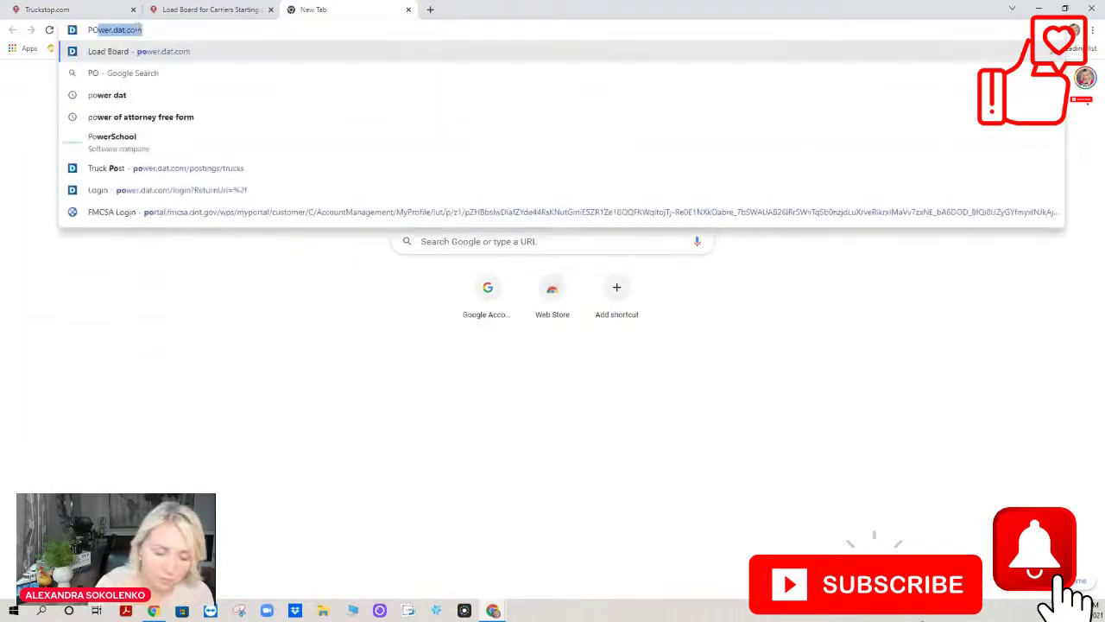
{"action": "left_click", "coordinate": [152, 54]}
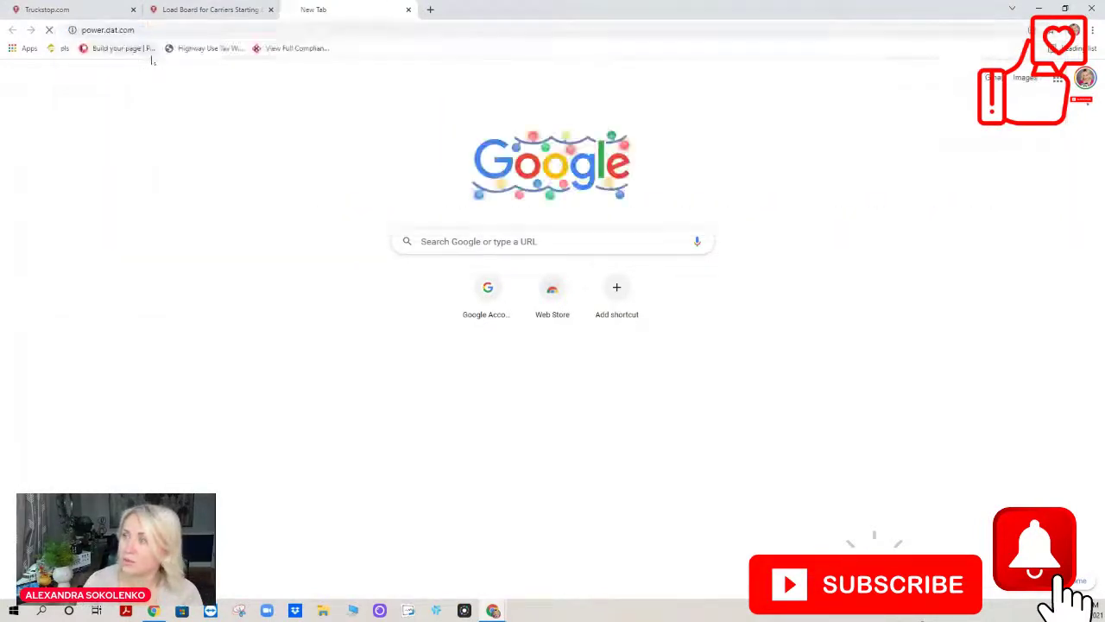
{"action": "left_click", "coordinate": [401, 248]}
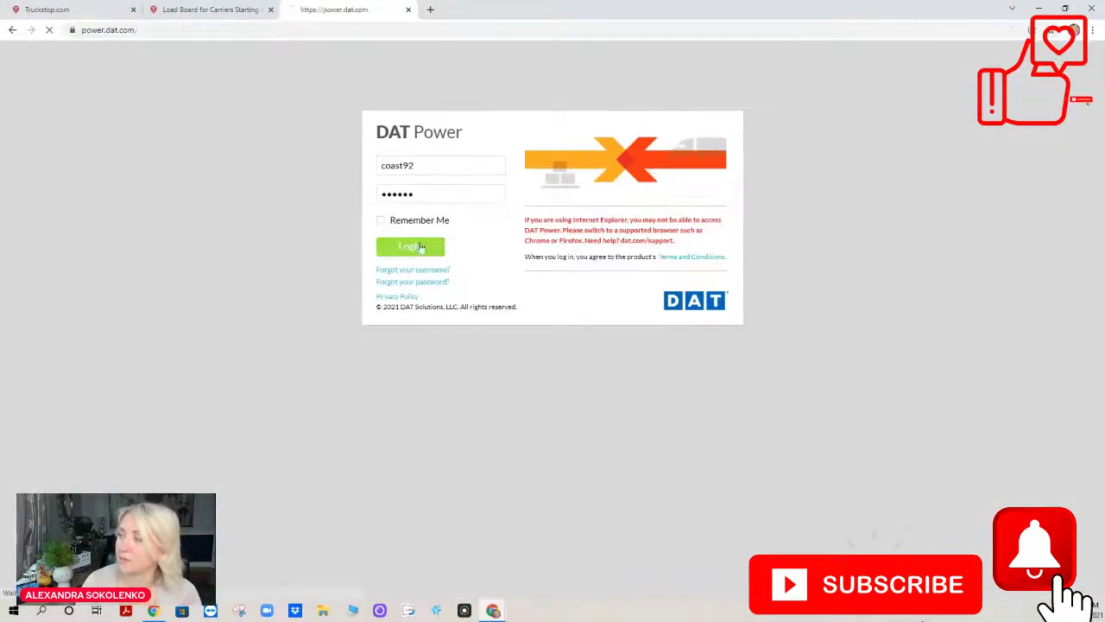
{"action": "left_click", "coordinate": [205, 82]}
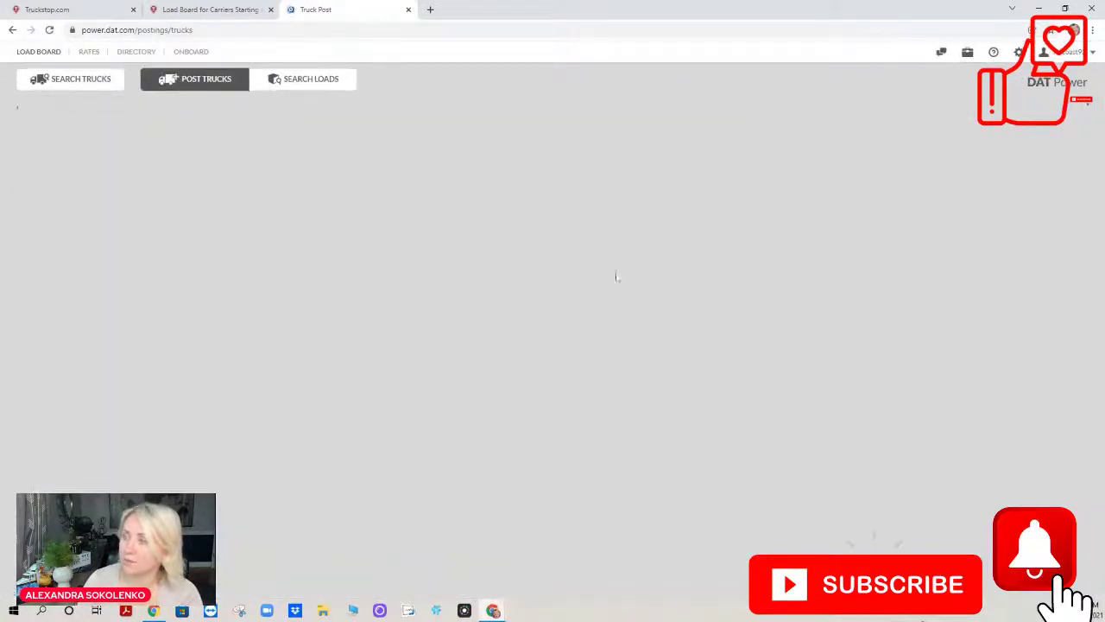
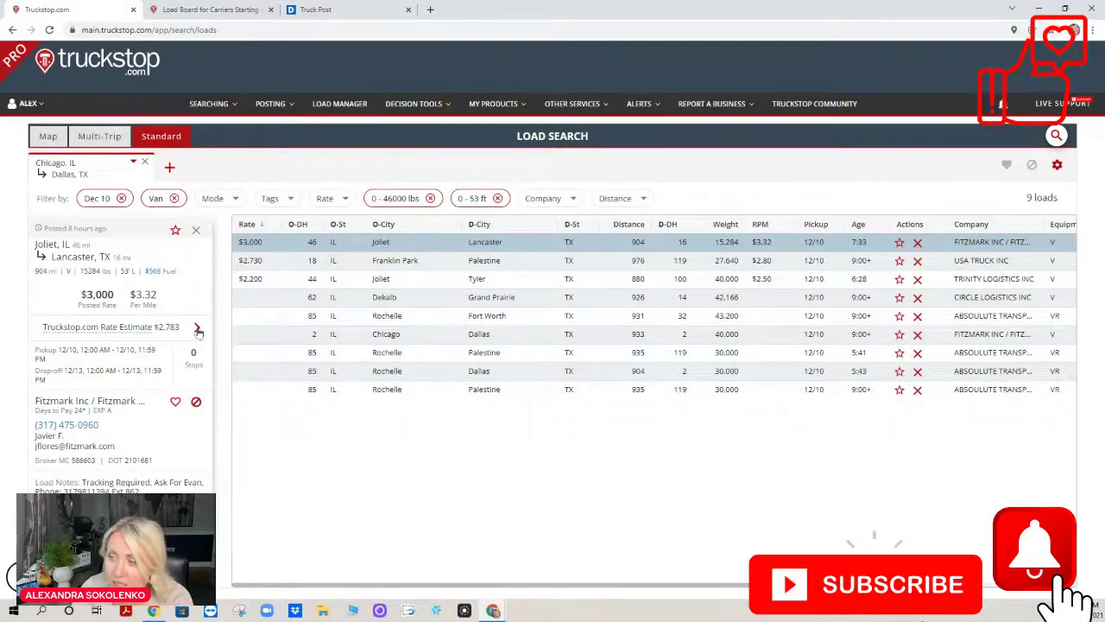
- View the rate estimate details for the Joliet to Lancaster load, and open Quick Rate Search in DAT Power
{"action": "left_click", "coordinate": [197, 328]}
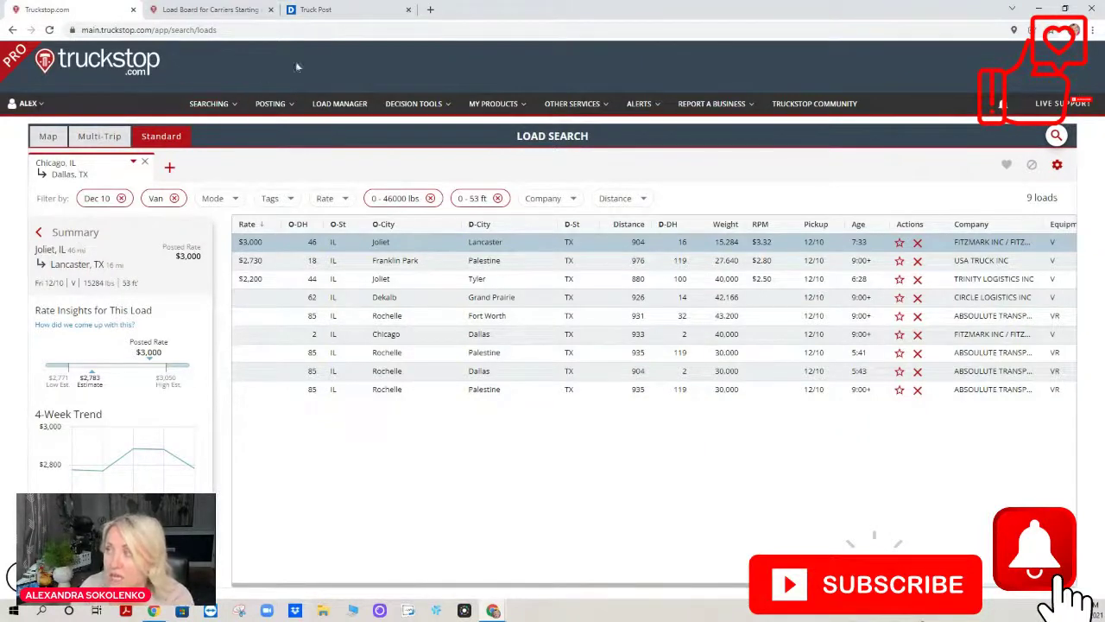
{"action": "left_click", "coordinate": [348, 15]}
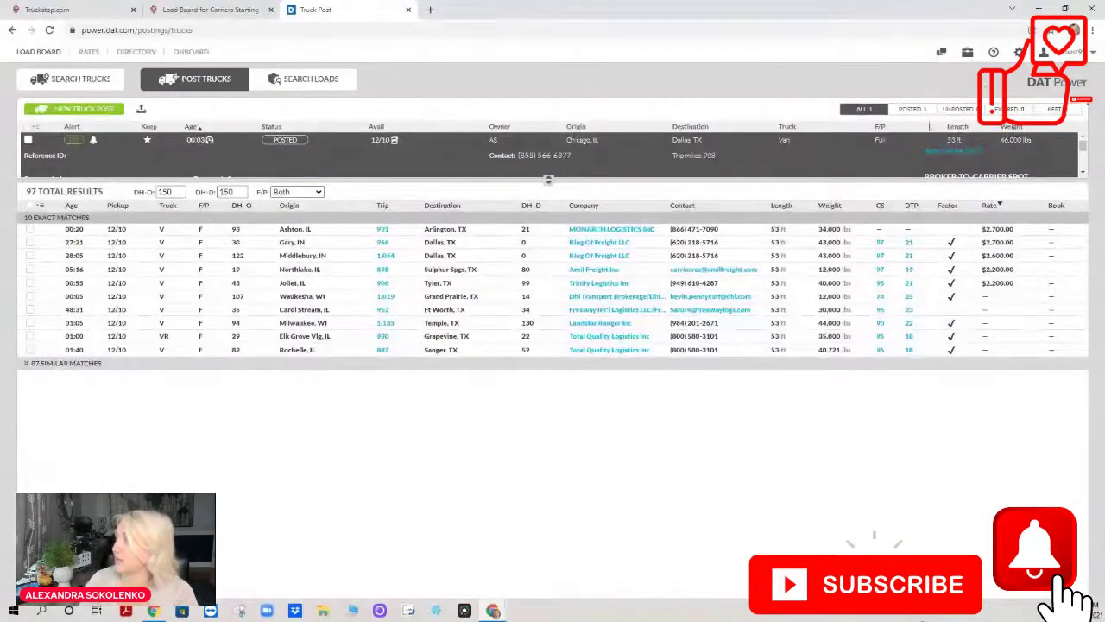
{"action": "left_click", "coordinate": [967, 52]}
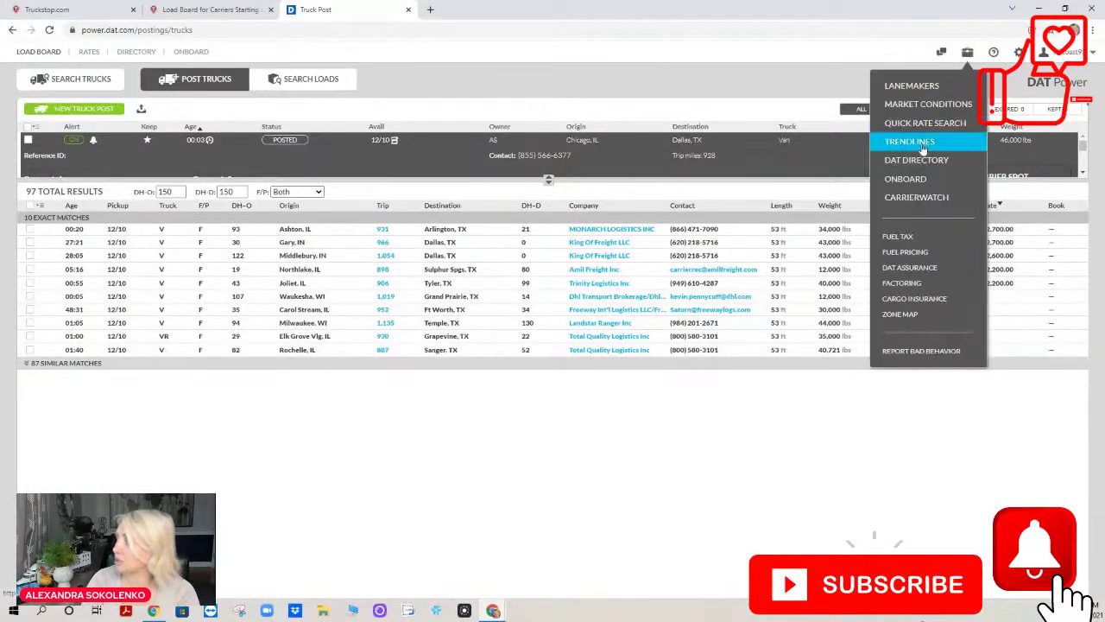
{"action": "left_click", "coordinate": [911, 120]}
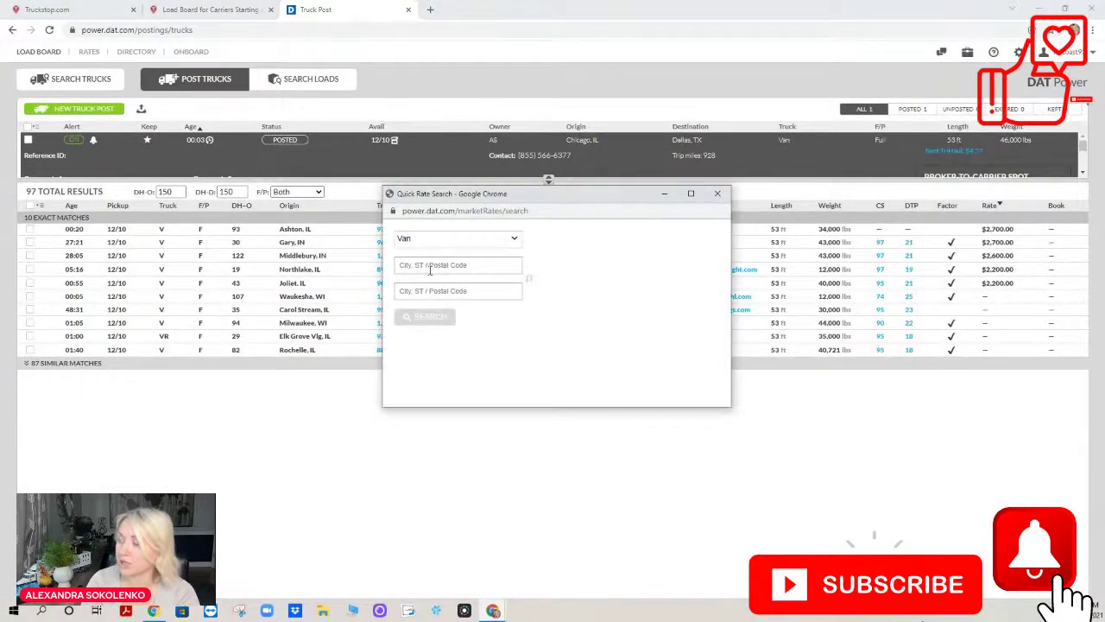
- Look up the van market rate from Joliet, IL to Lancaster, TX in Quick Rate Search
{"action": "left_click", "coordinate": [430, 269]}
{"action": "type", "text": "JOLIET"}
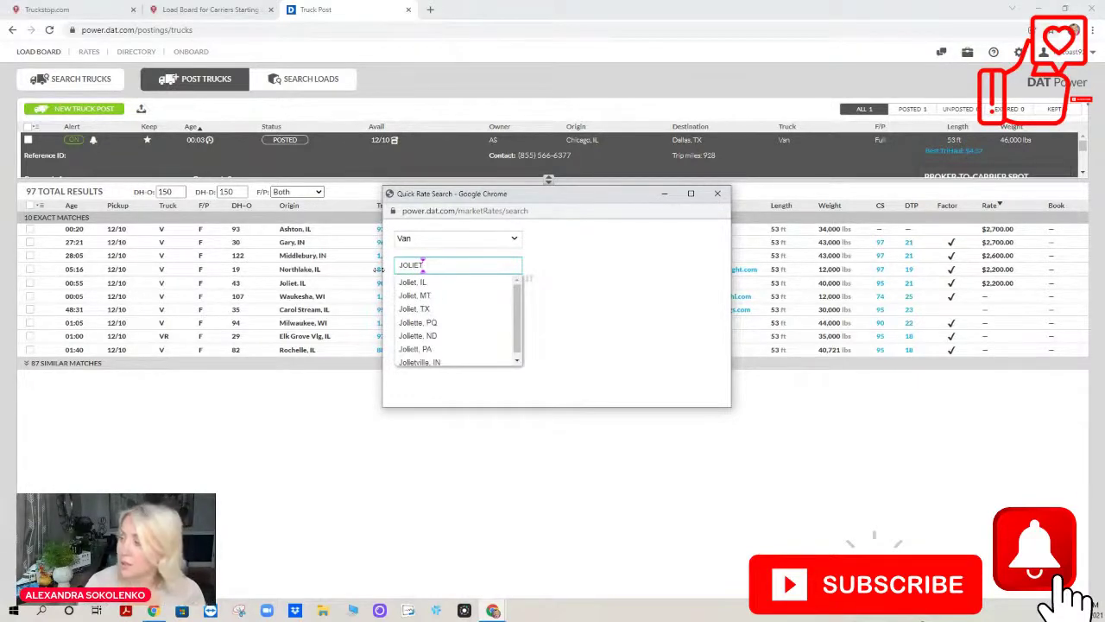
{"action": "left_click", "coordinate": [422, 282]}
{"action": "left_click", "coordinate": [419, 293]}
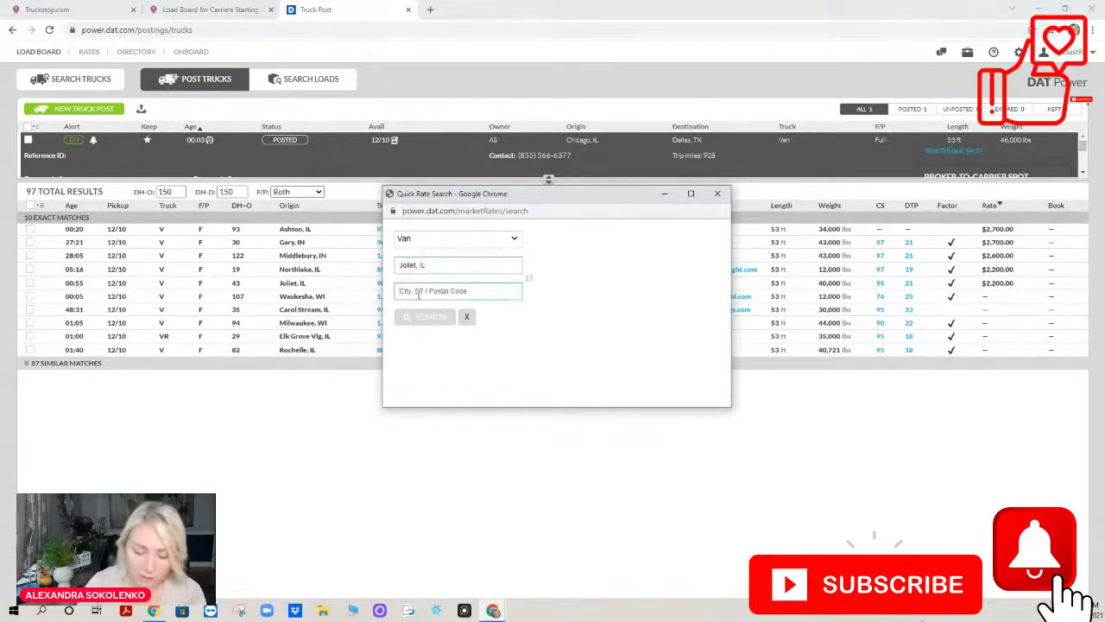
{"action": "type", "text": "L"}
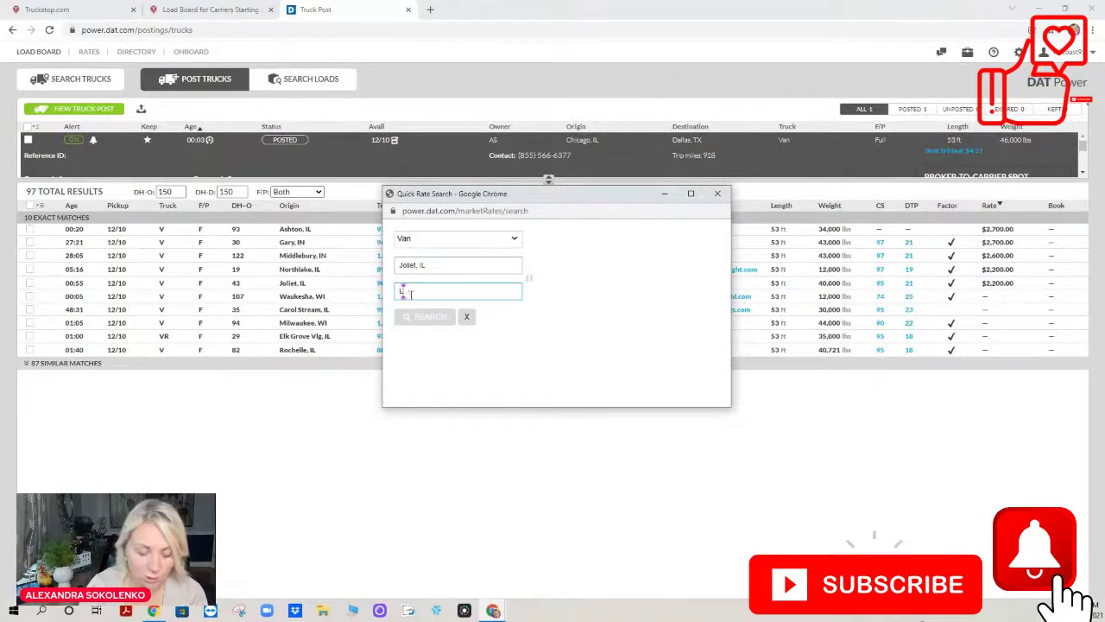
{"action": "type", "text": "ANCAS"}
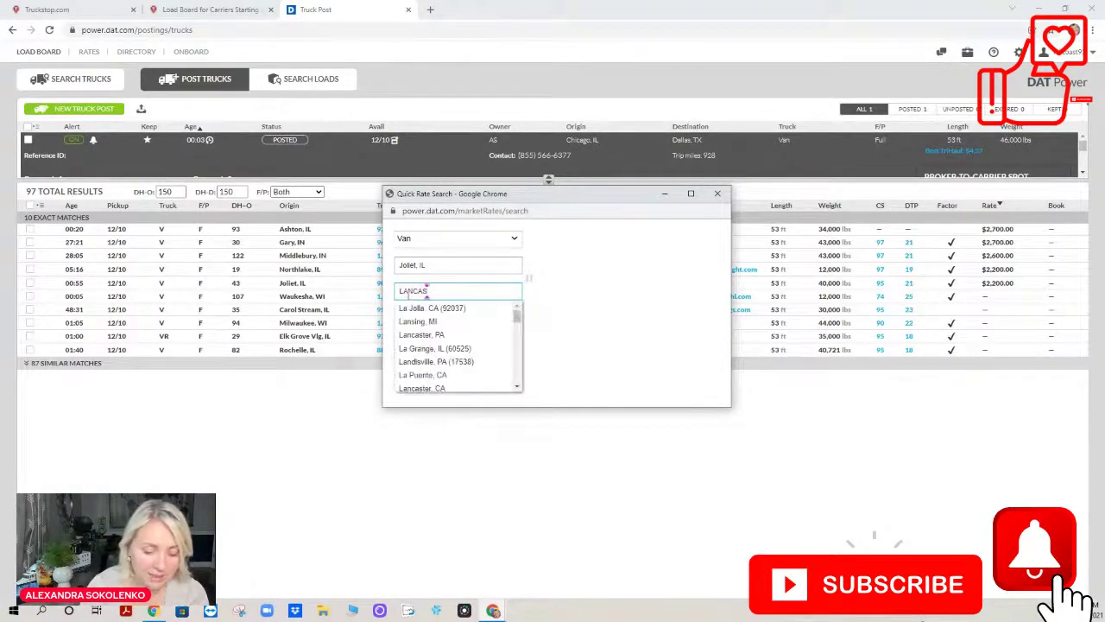
{"action": "type", "text": "TER,TX"}
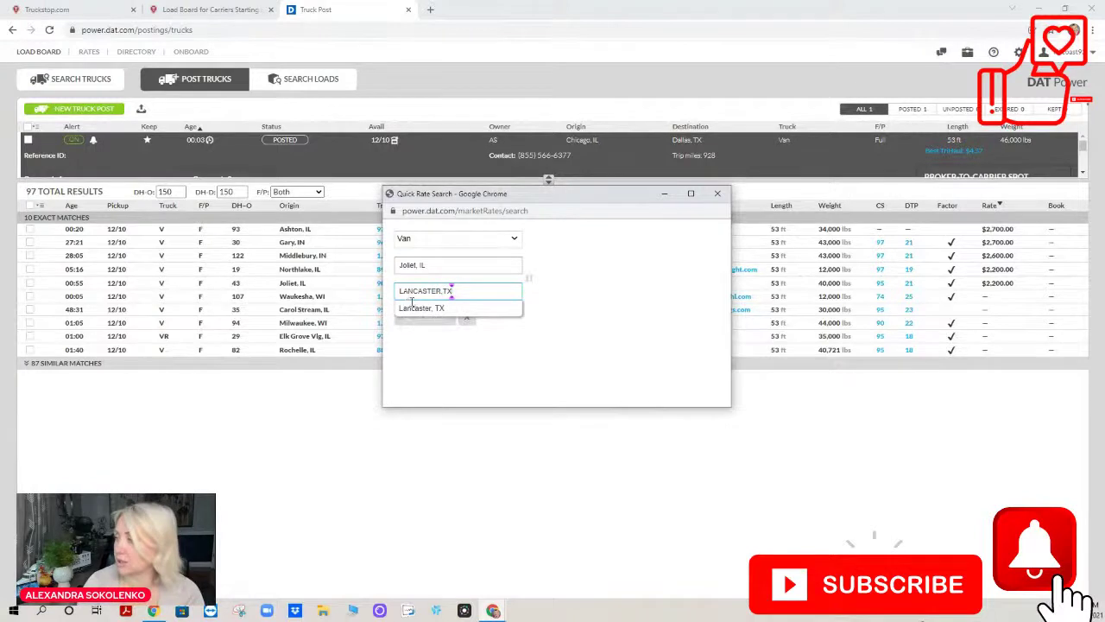
{"action": "left_click", "coordinate": [418, 308]}
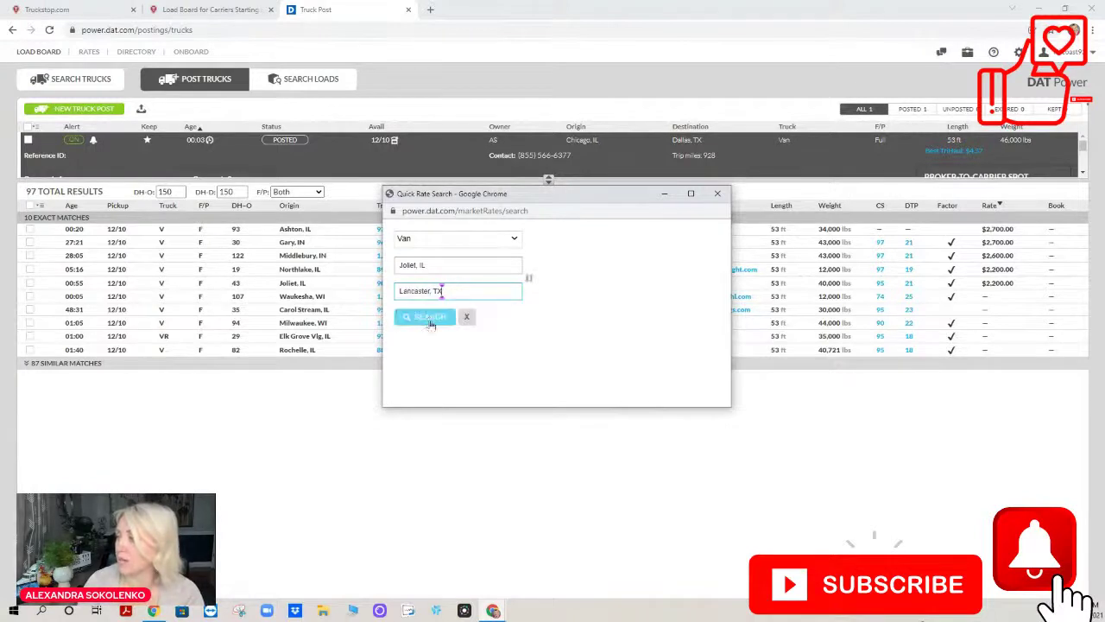
{"action": "left_click", "coordinate": [429, 318]}
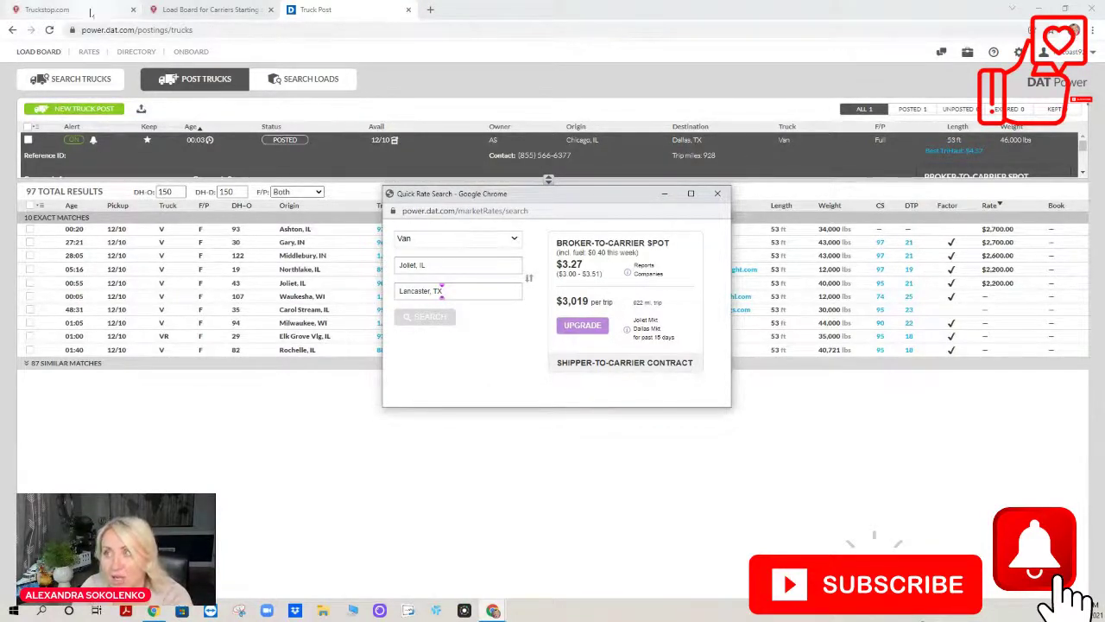
- Switch back to Truckstop and return from the rate insights to the Joliet to Lancaster load's summary details
{"action": "left_click", "coordinate": [90, 11]}
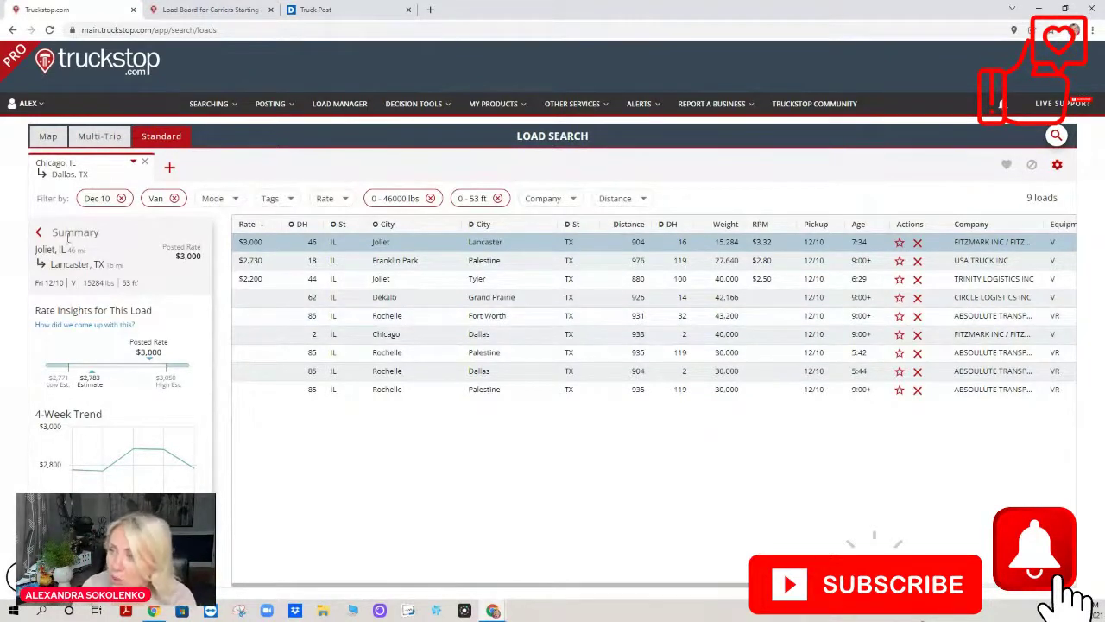
{"action": "left_click", "coordinate": [39, 235]}
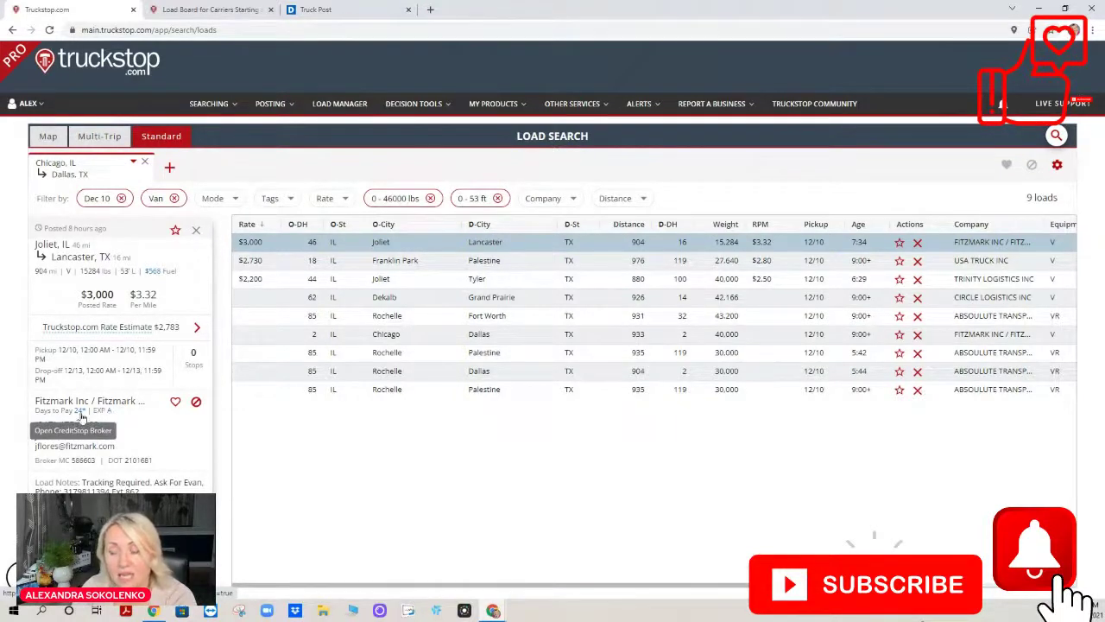
- Switch to DAT Power, sort the matching loads by credit score in descending order and expand the Waukesha to Grand Prairie load
{"action": "left_click", "coordinate": [351, 11]}
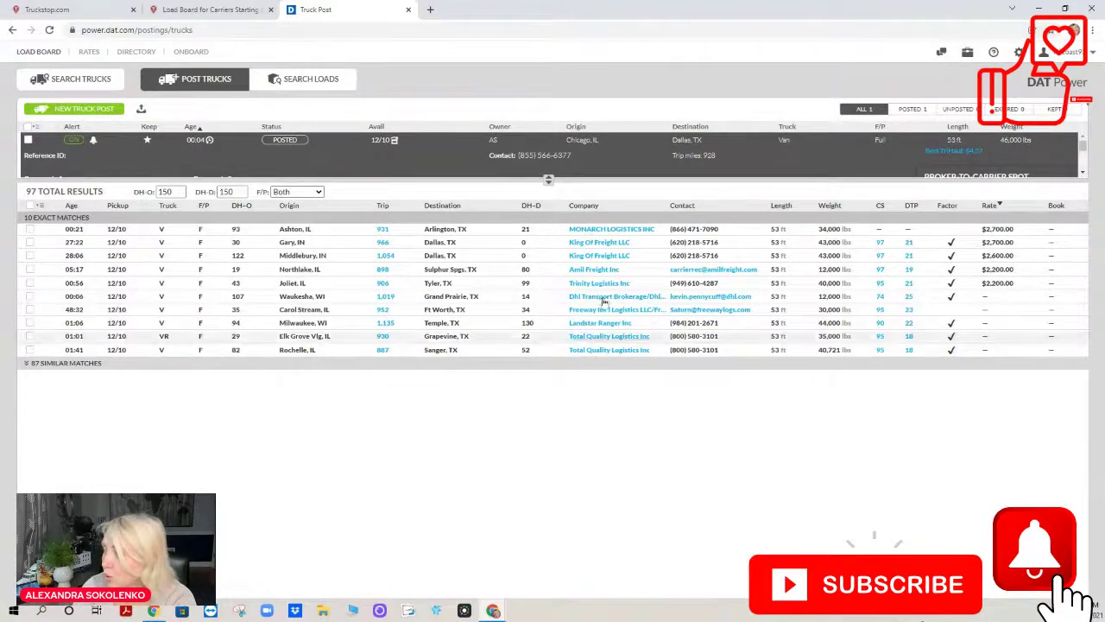
{"action": "left_click", "coordinate": [879, 205]}
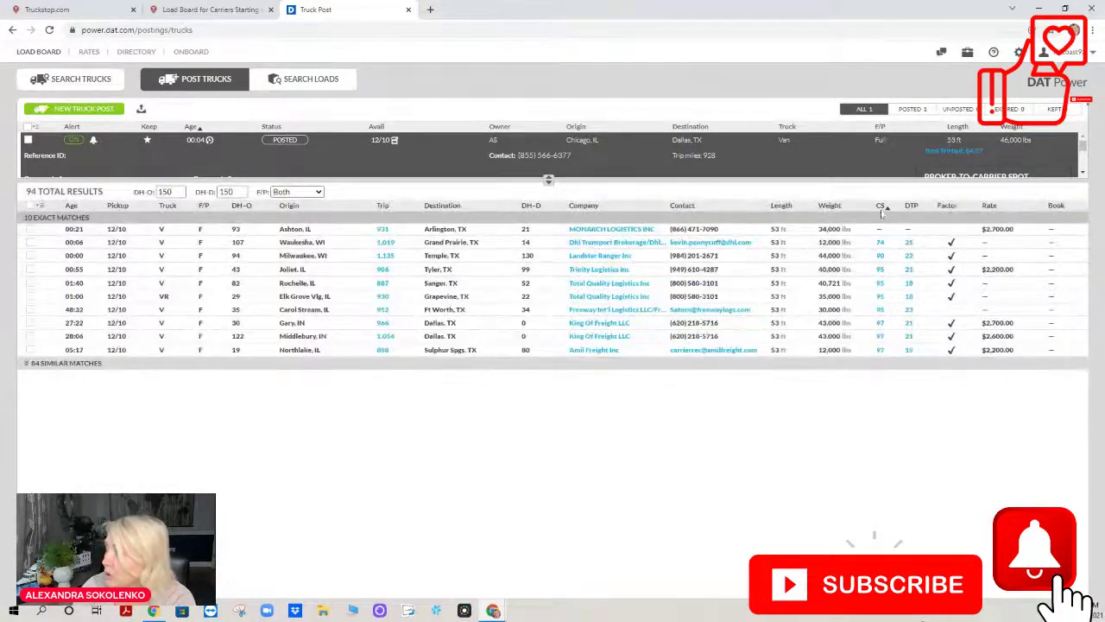
{"action": "left_click", "coordinate": [880, 207]}
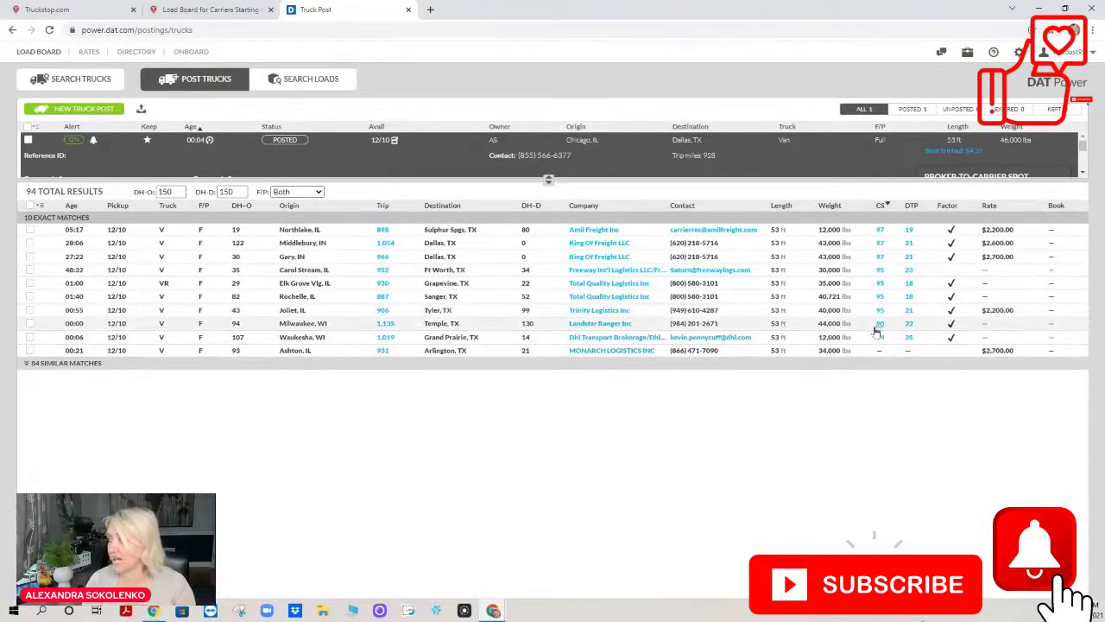
{"action": "left_click", "coordinate": [353, 339]}
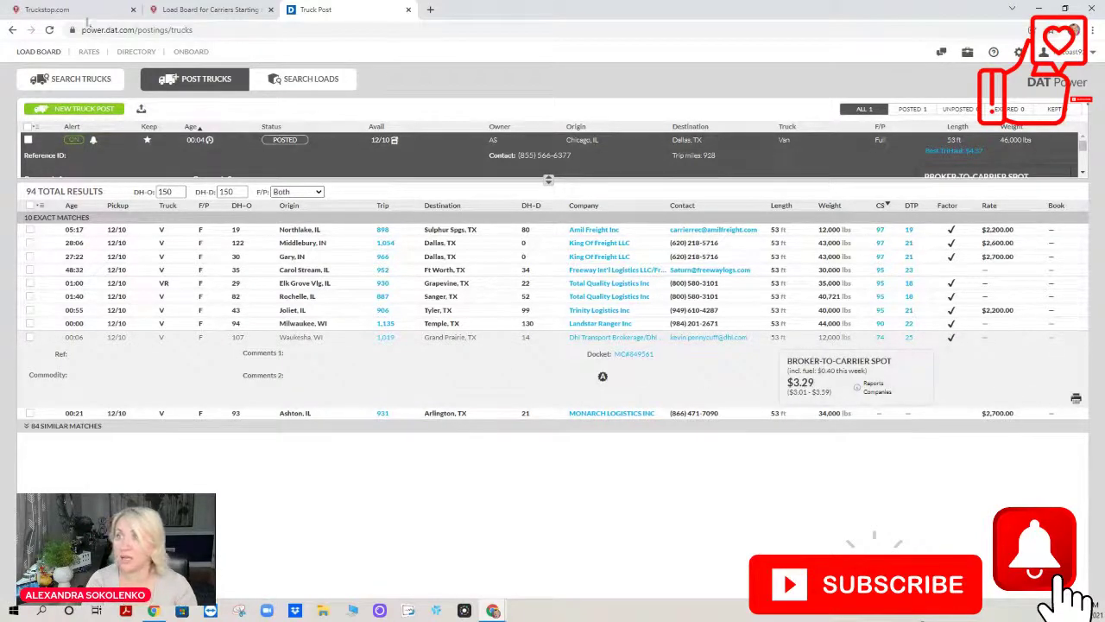
- Switch to Truckstop, open the full details page of the Joliet to Lancaster load and look through it down to CreditStop
{"action": "left_click", "coordinate": [99, 12]}
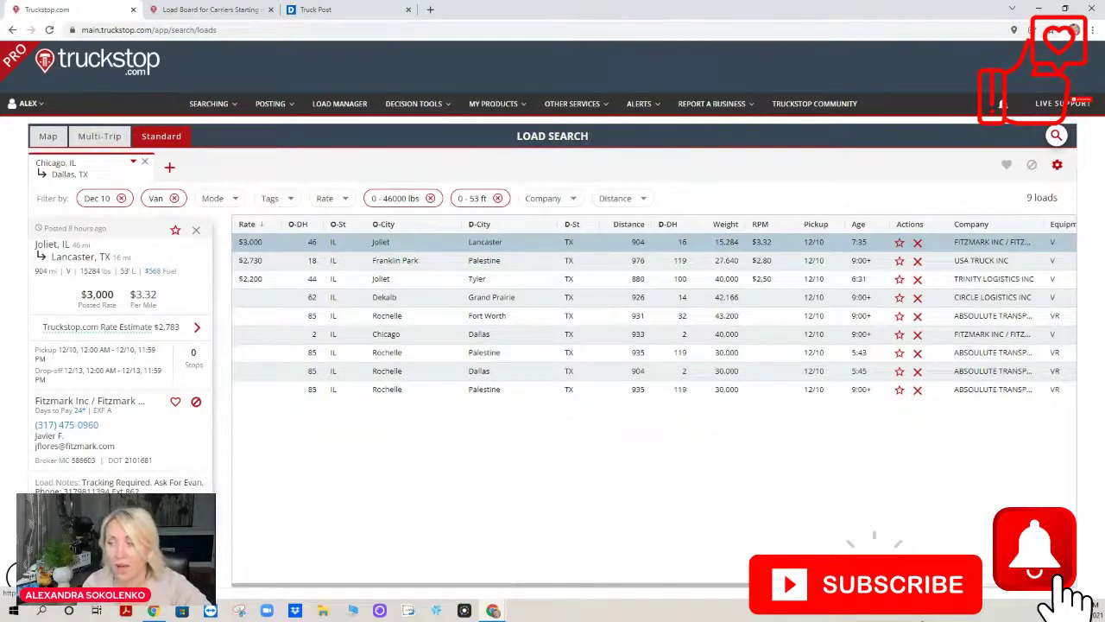
{"action": "left_click", "coordinate": [492, 331]}
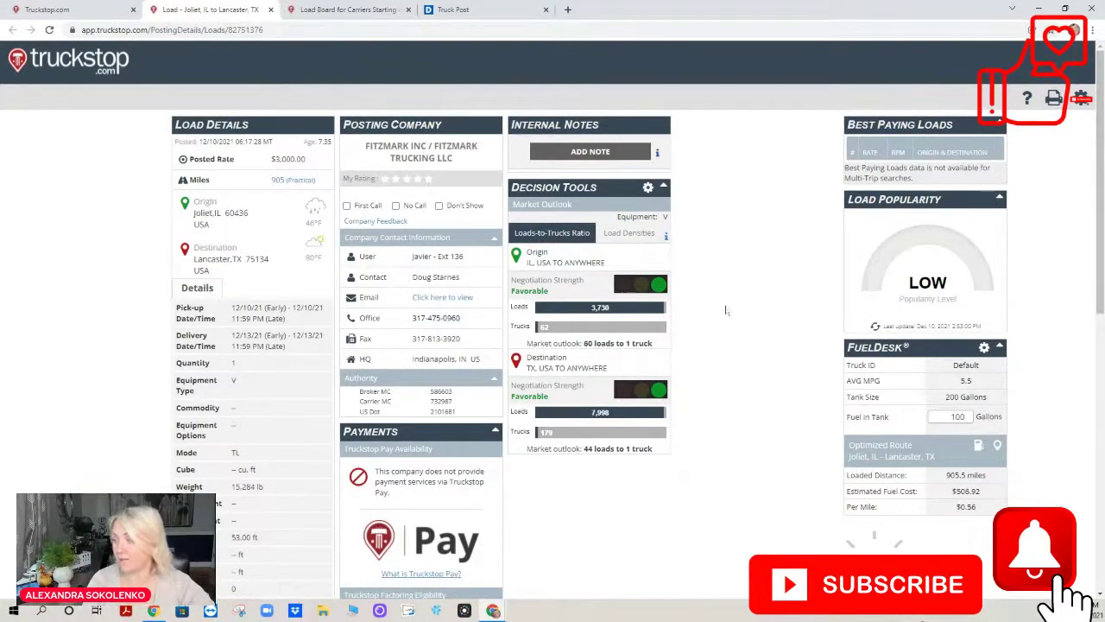
{"action": "scroll", "coordinate": [726, 306], "scroll_direction": "down", "scroll_amount": 7}
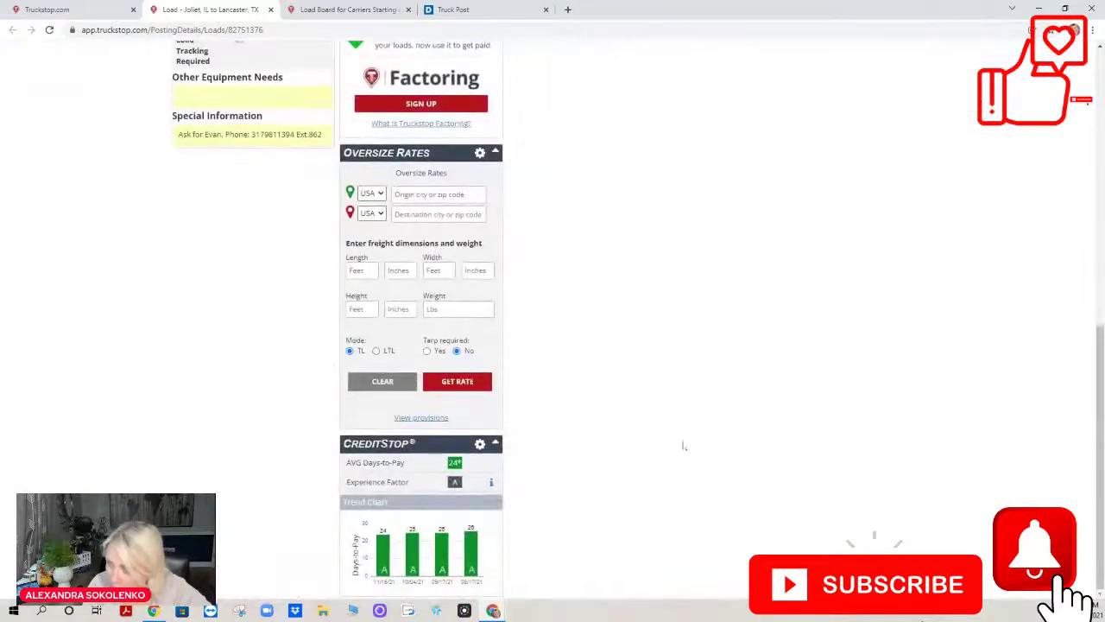
{"action": "scroll", "coordinate": [676, 442], "scroll_direction": "up", "scroll_amount": 8}
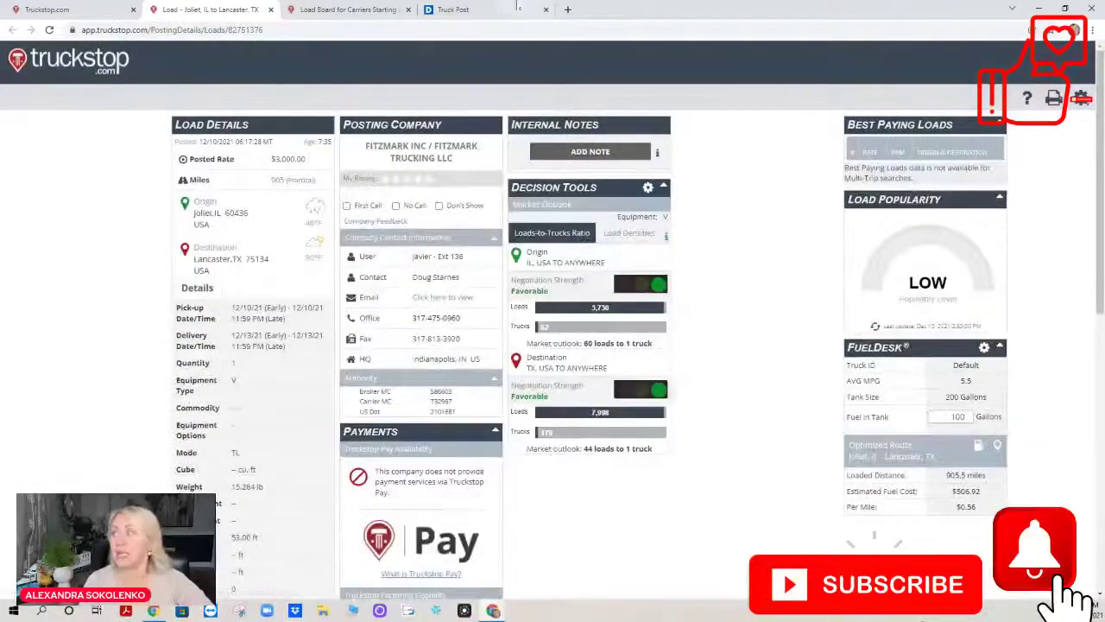
- Switch to DAT Power and open its Trendlines page to view the national van, flatbed and reefer spot rates
{"action": "left_click", "coordinate": [498, 14]}
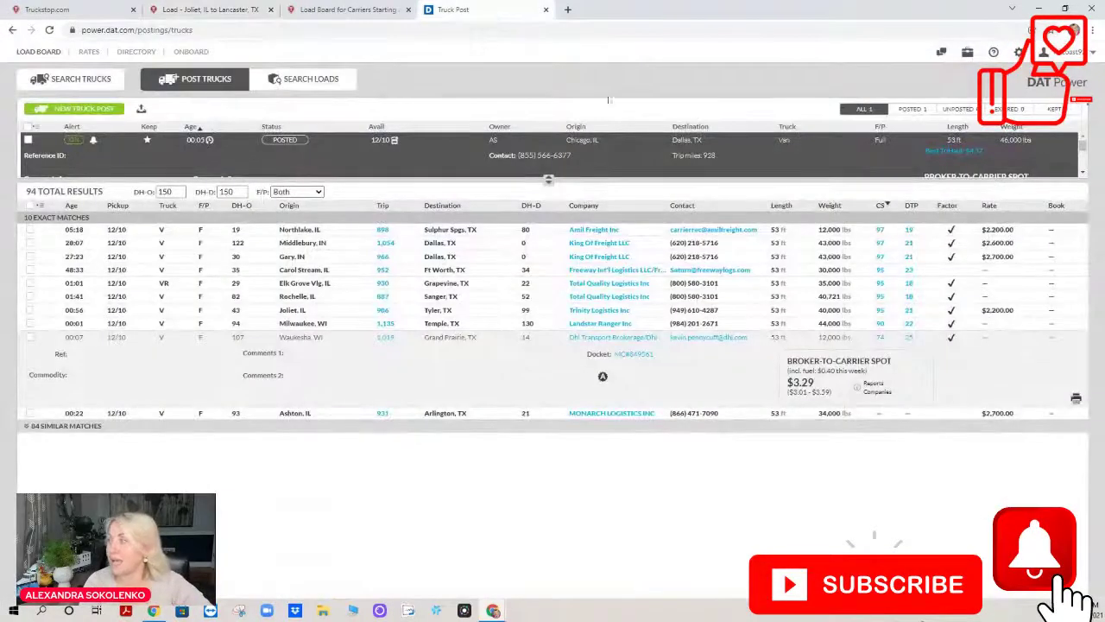
{"action": "left_click", "coordinate": [967, 52]}
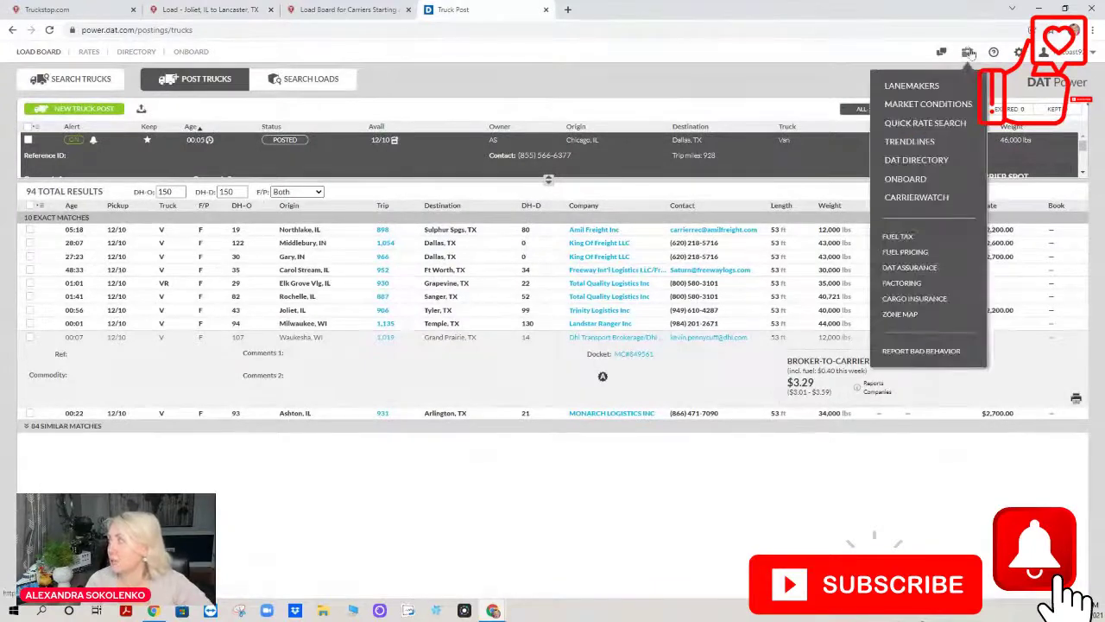
{"action": "left_click", "coordinate": [913, 145]}
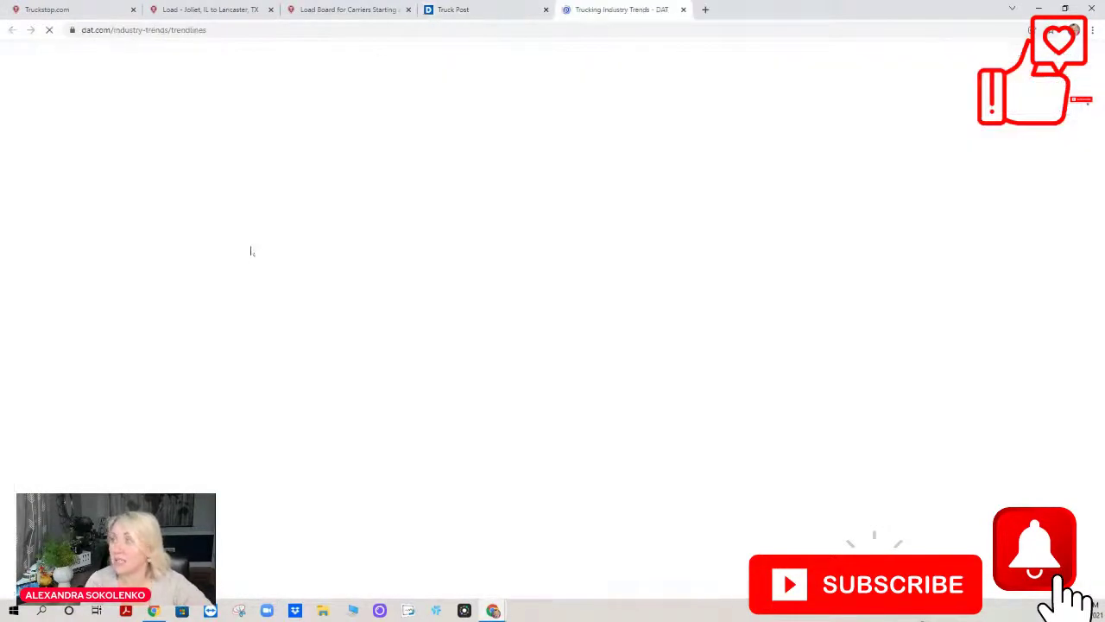
{"action": "scroll", "coordinate": [597, 250], "scroll_direction": "down", "scroll_amount": 7}
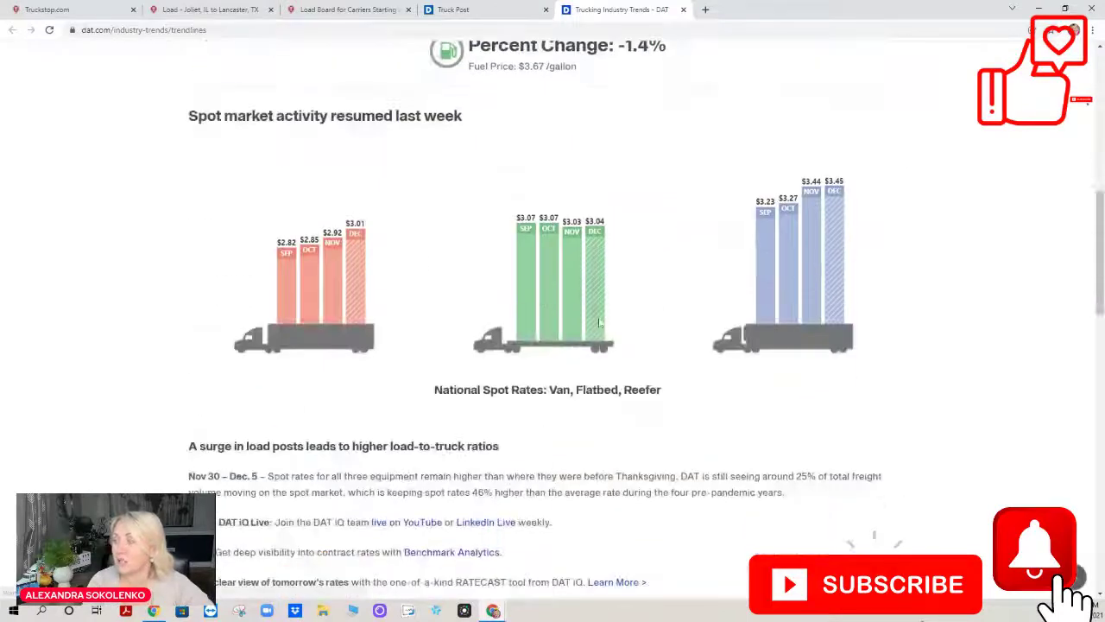
- Return to the Truckstop load search and open the Joliet to Lancaster load's details page again
{"action": "left_click", "coordinate": [466, 11]}
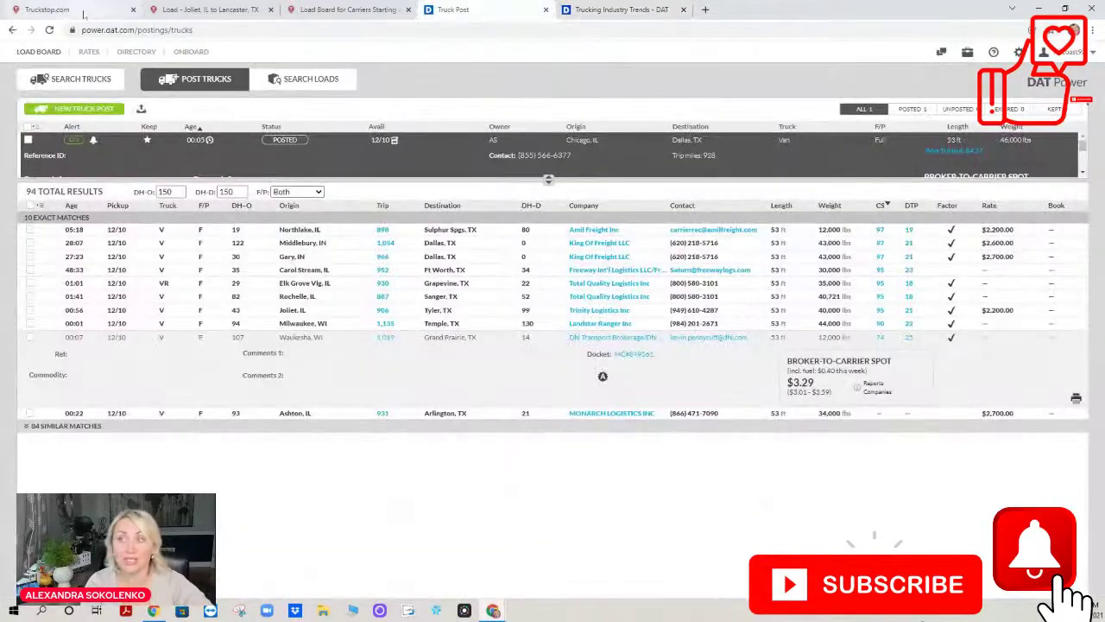
{"action": "left_click", "coordinate": [84, 12]}
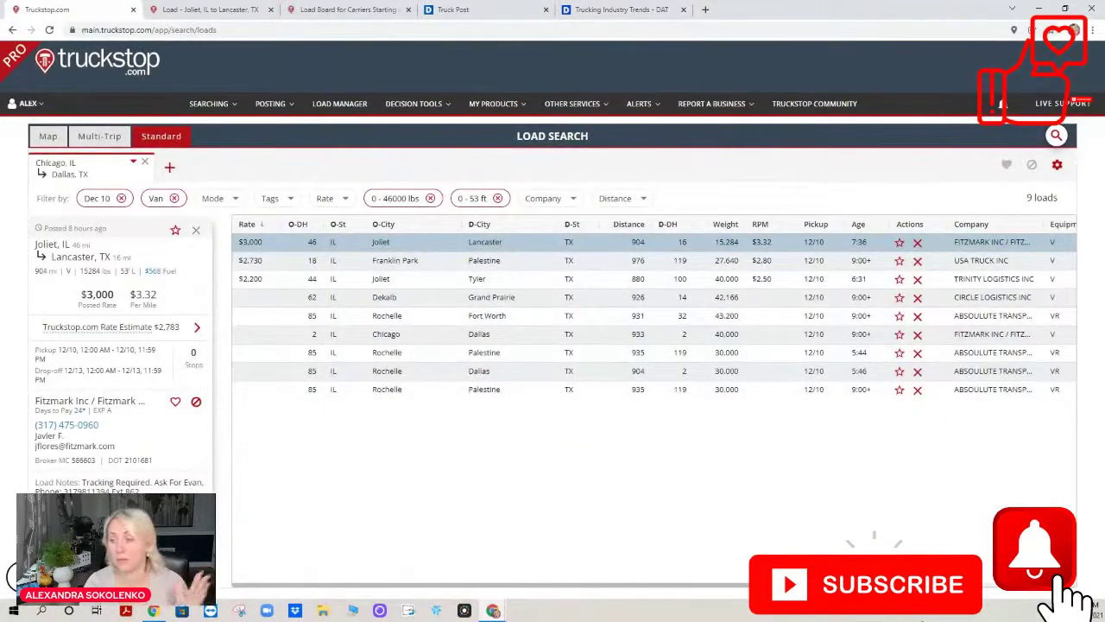
{"action": "double_click", "coordinate": [432, 242]}
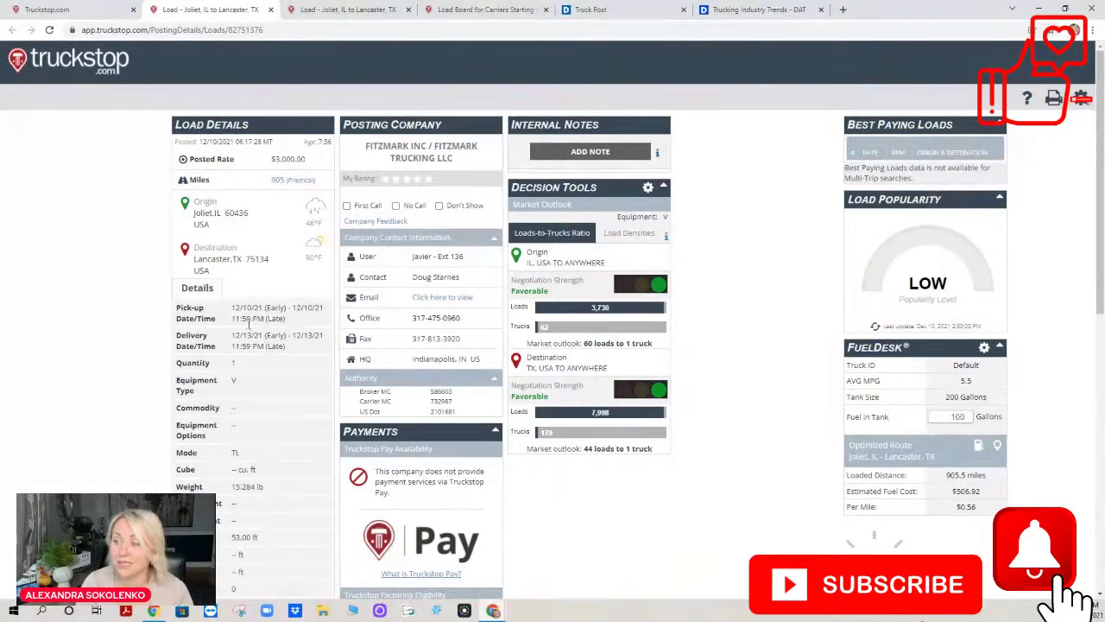
- Review the load's shipment details, posting company contacts, special information, oversize rates and CreditStop days-to-pay trend chart
{"action": "scroll", "coordinate": [251, 319], "scroll_direction": "down", "scroll_amount": 2}
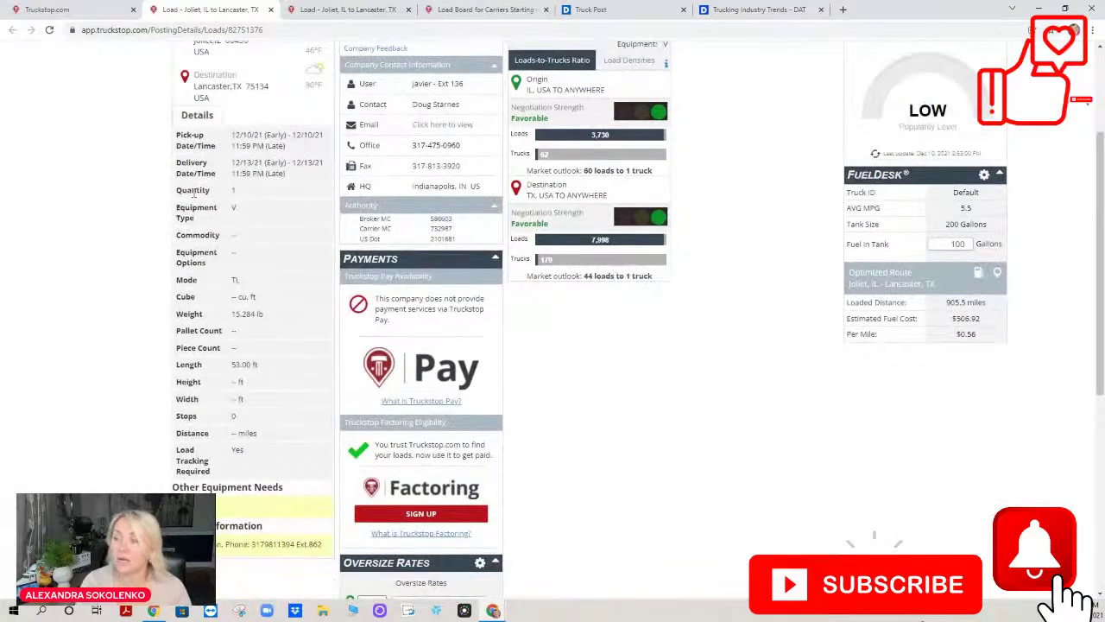
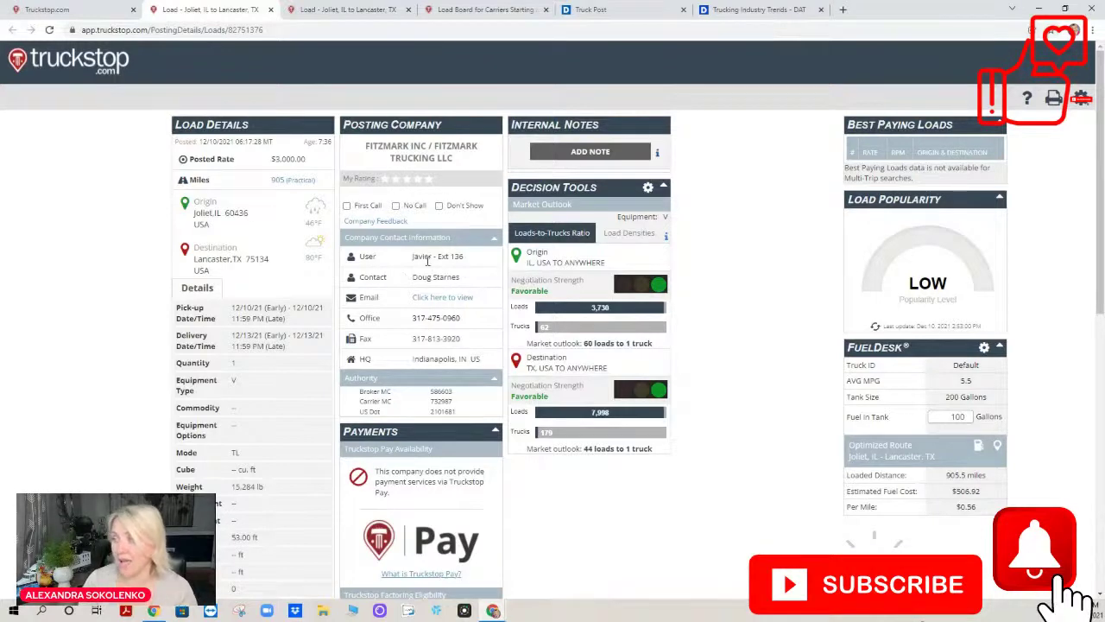
{"action": "scroll", "coordinate": [449, 355], "scroll_direction": "down", "scroll_amount": 4}
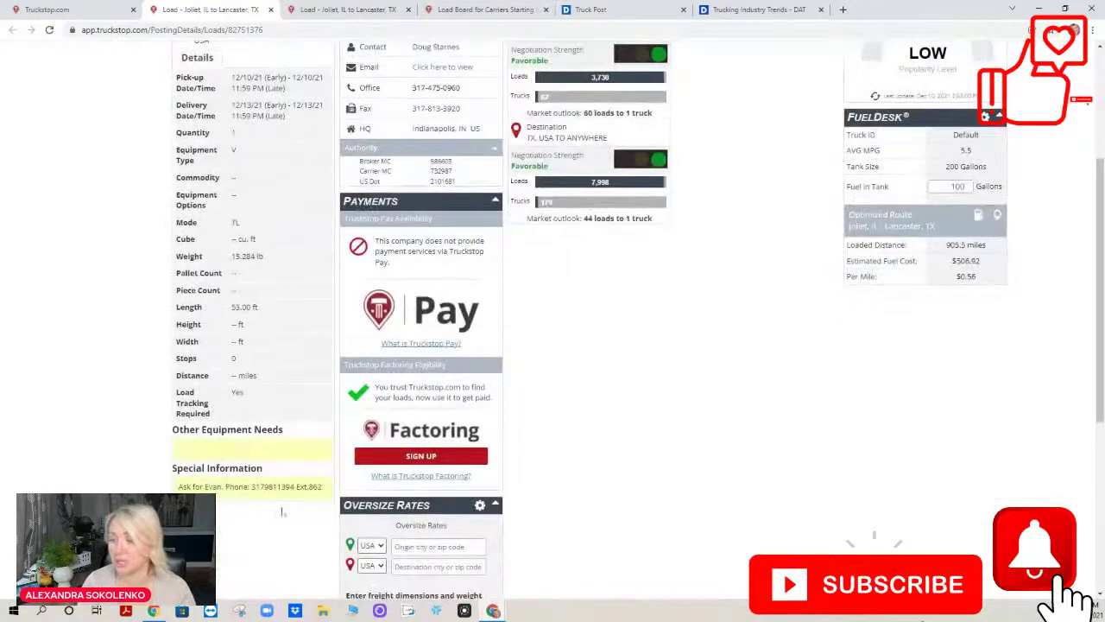
{"action": "scroll", "coordinate": [283, 510], "scroll_direction": "up", "scroll_amount": 4}
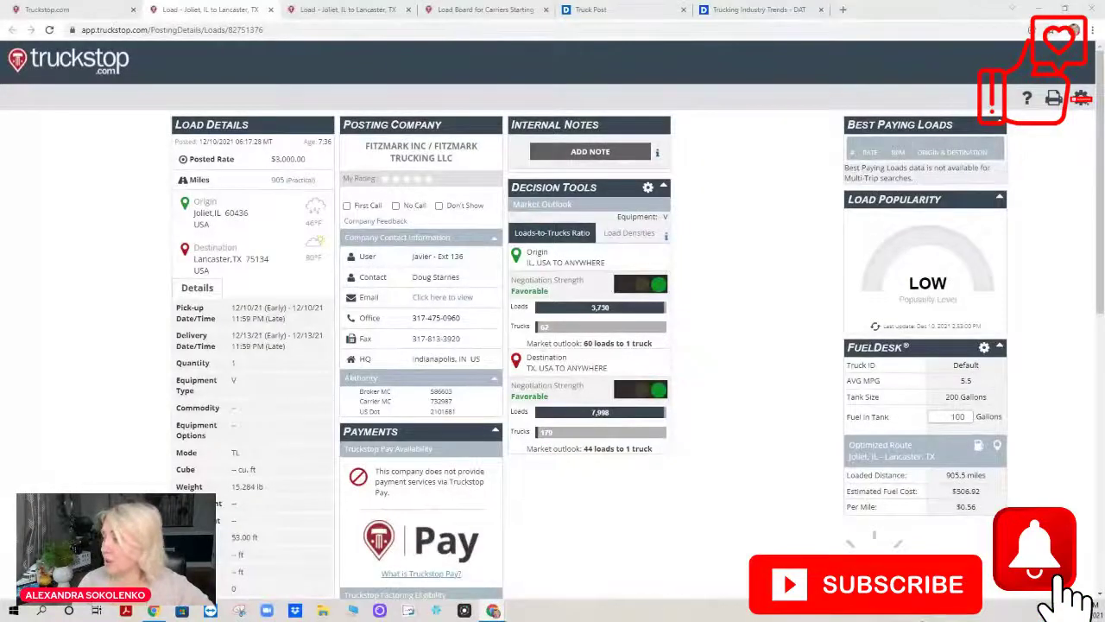
{"action": "scroll", "coordinate": [378, 414], "scroll_direction": "down", "scroll_amount": 3}
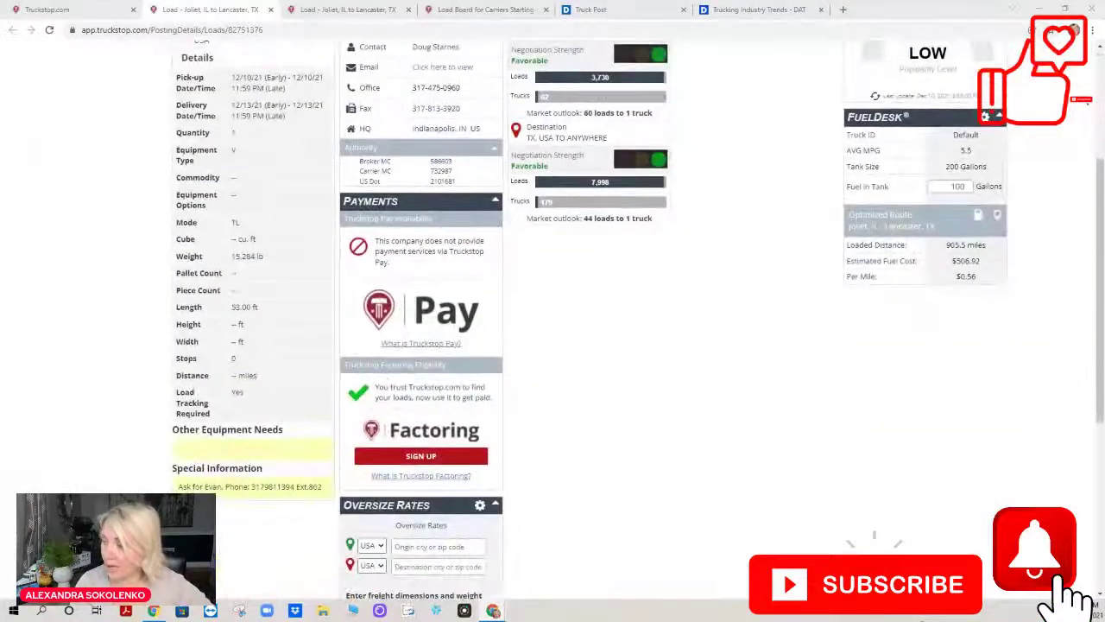
{"action": "scroll", "coordinate": [391, 378], "scroll_direction": "down", "scroll_amount": 4}
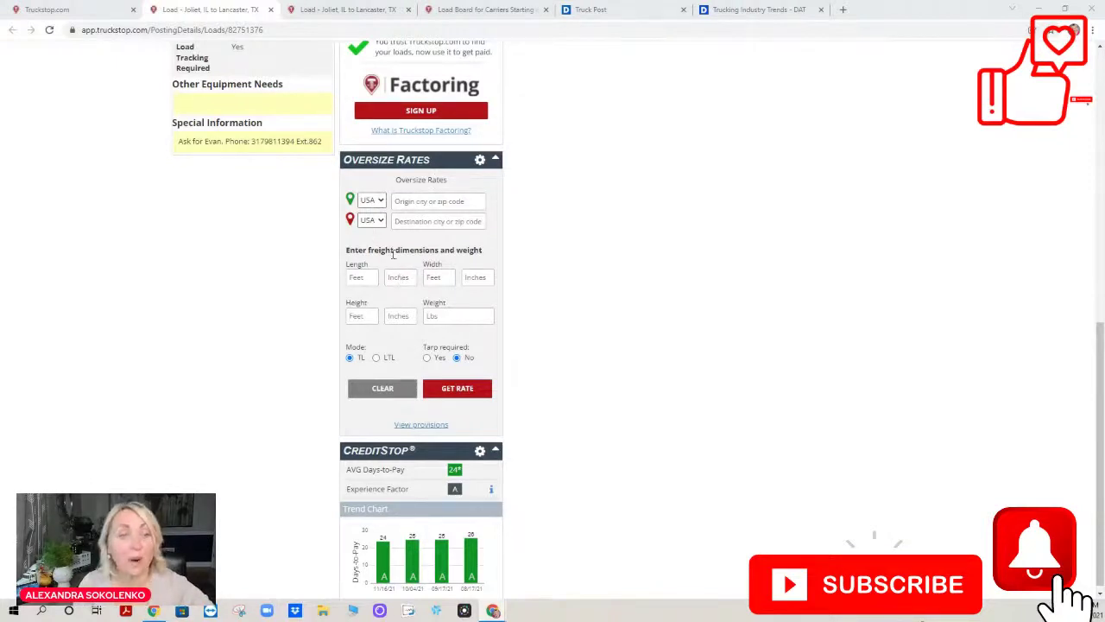
{"action": "scroll", "coordinate": [454, 301], "scroll_direction": "down", "scroll_amount": 1}
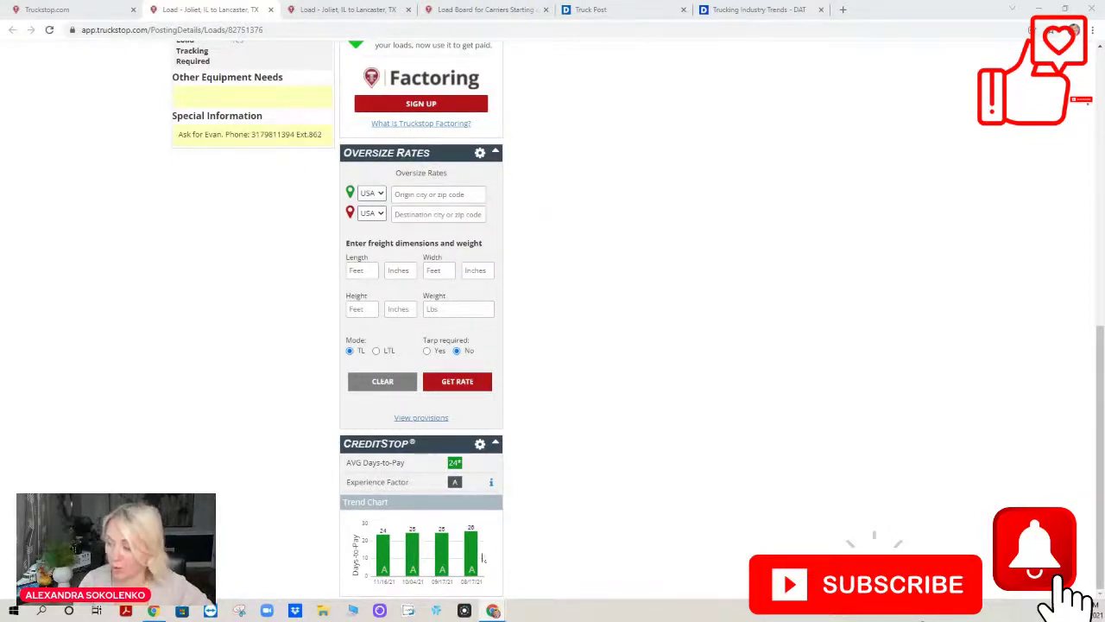
- Return to the Truckstop load search and sort its loads by origin deadhead, then sort DAT Power's matches the same way
{"action": "scroll", "coordinate": [542, 493], "scroll_direction": "up", "scroll_amount": 5}
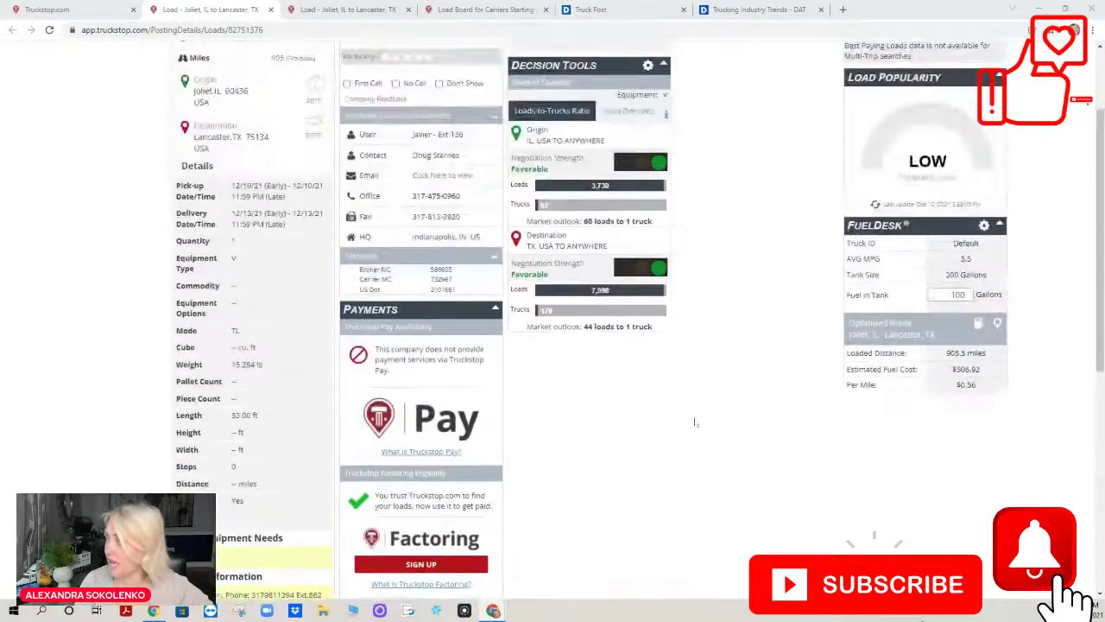
{"action": "scroll", "coordinate": [695, 423], "scroll_direction": "up", "scroll_amount": 2}
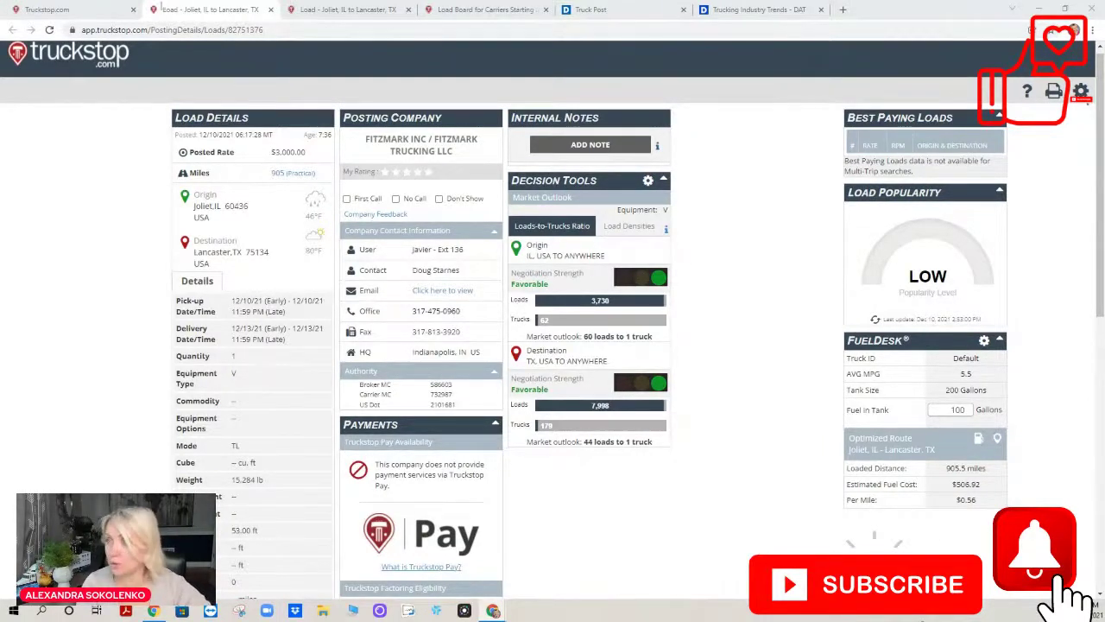
{"action": "left_click", "coordinate": [95, 10]}
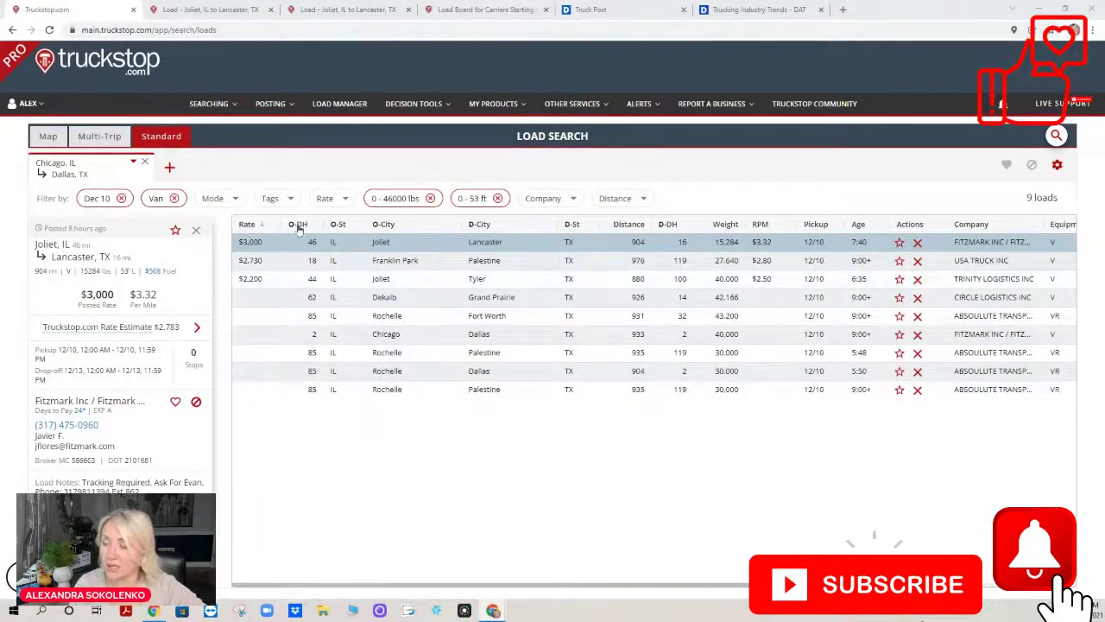
{"action": "left_click", "coordinate": [298, 226]}
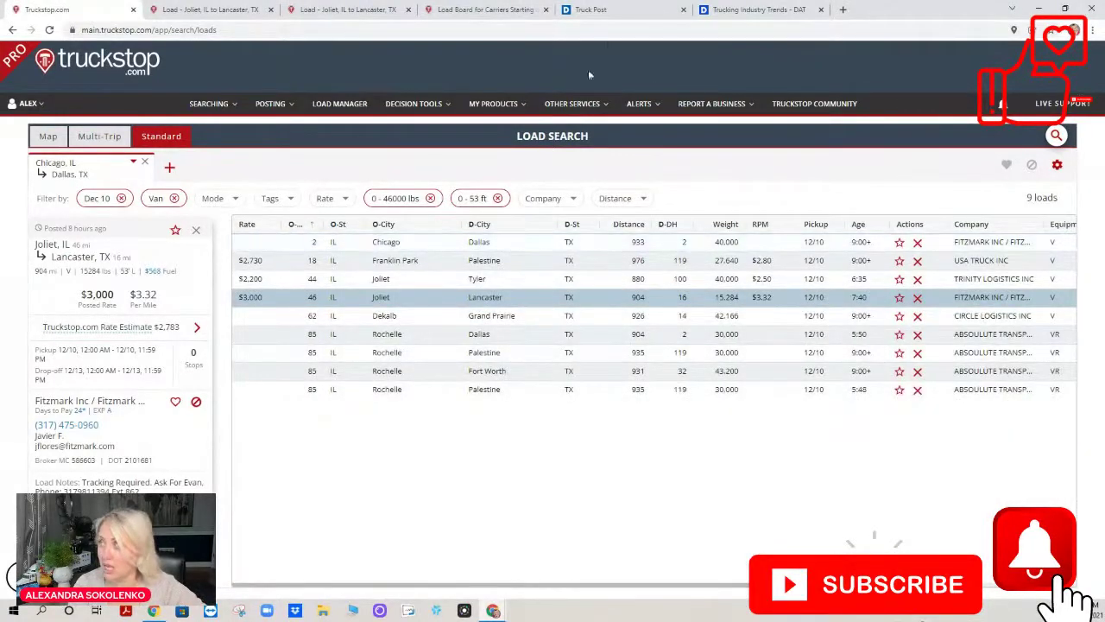
{"action": "left_click", "coordinate": [615, 11]}
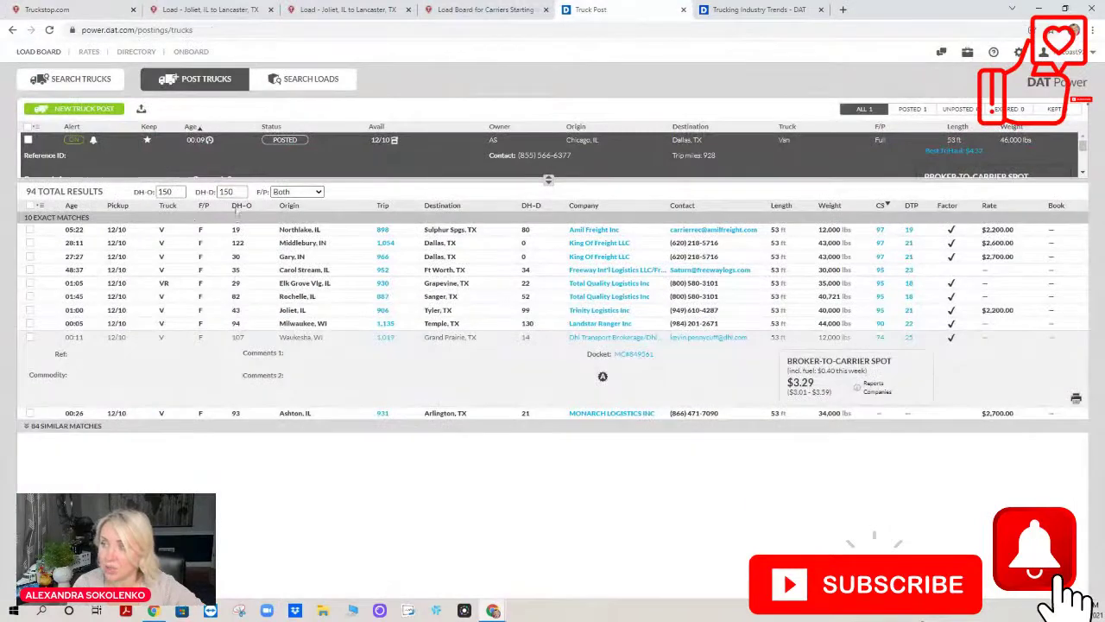
{"action": "left_click", "coordinate": [242, 205]}
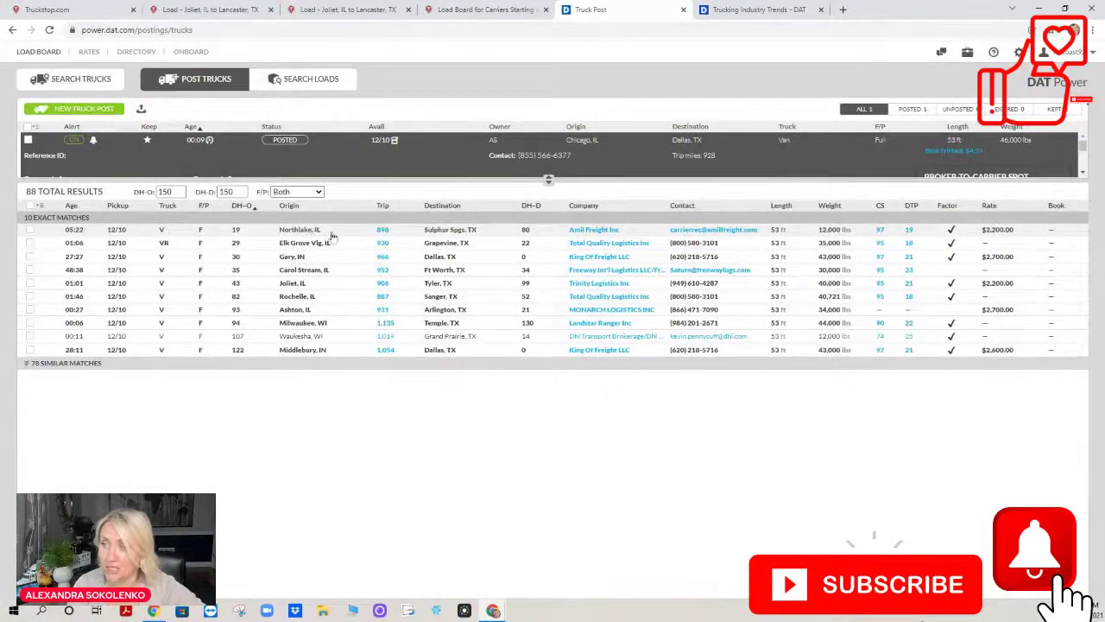
- Sort the Truckstop loads by destination deadhead, then switch to DAT Power and sort its matches by destination deadhead
{"action": "left_click", "coordinate": [78, 9]}
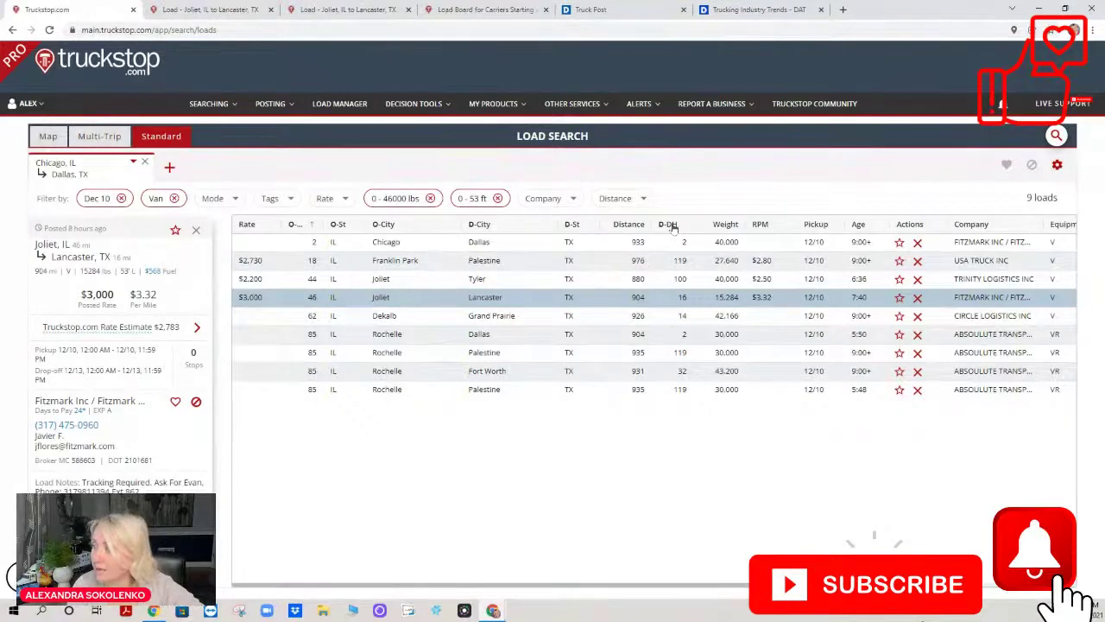
{"action": "left_click", "coordinate": [673, 226]}
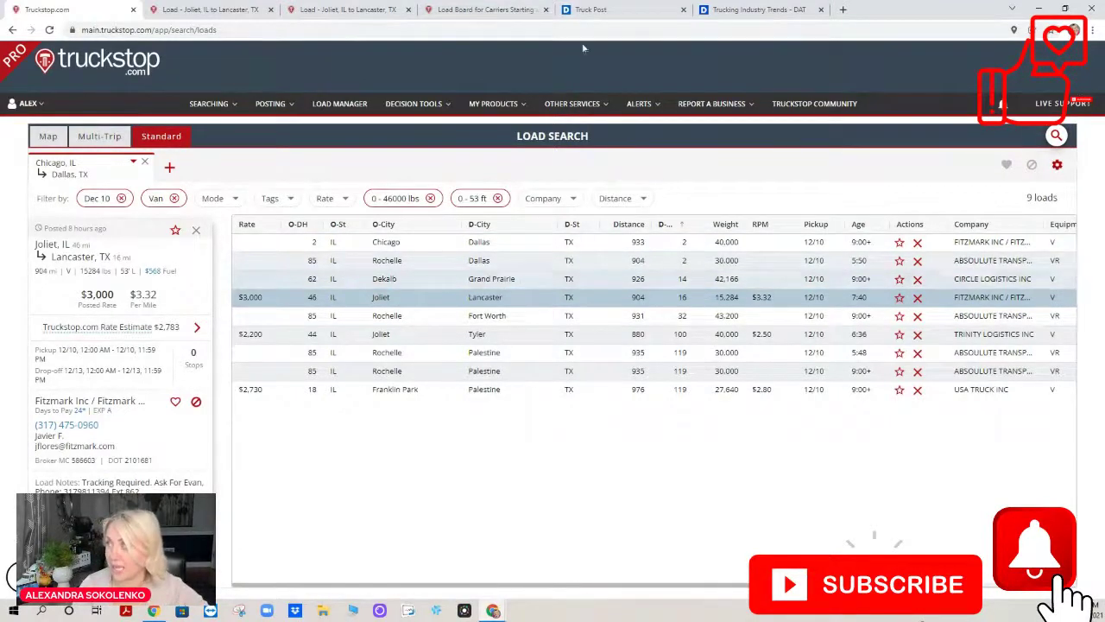
{"action": "left_click", "coordinate": [596, 17]}
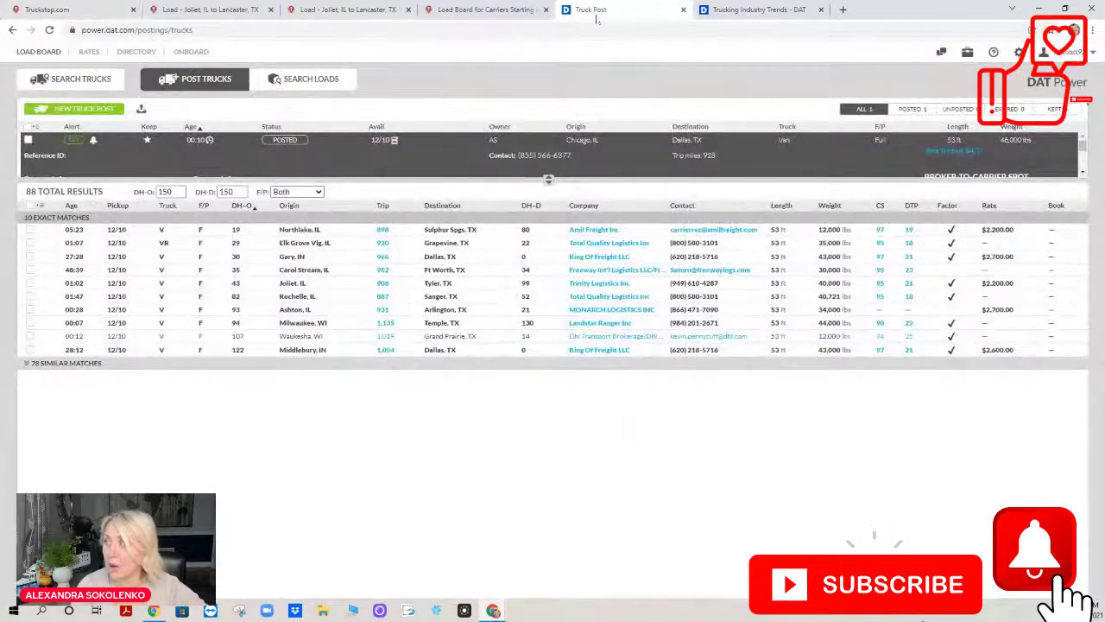
{"action": "left_click", "coordinate": [530, 207]}
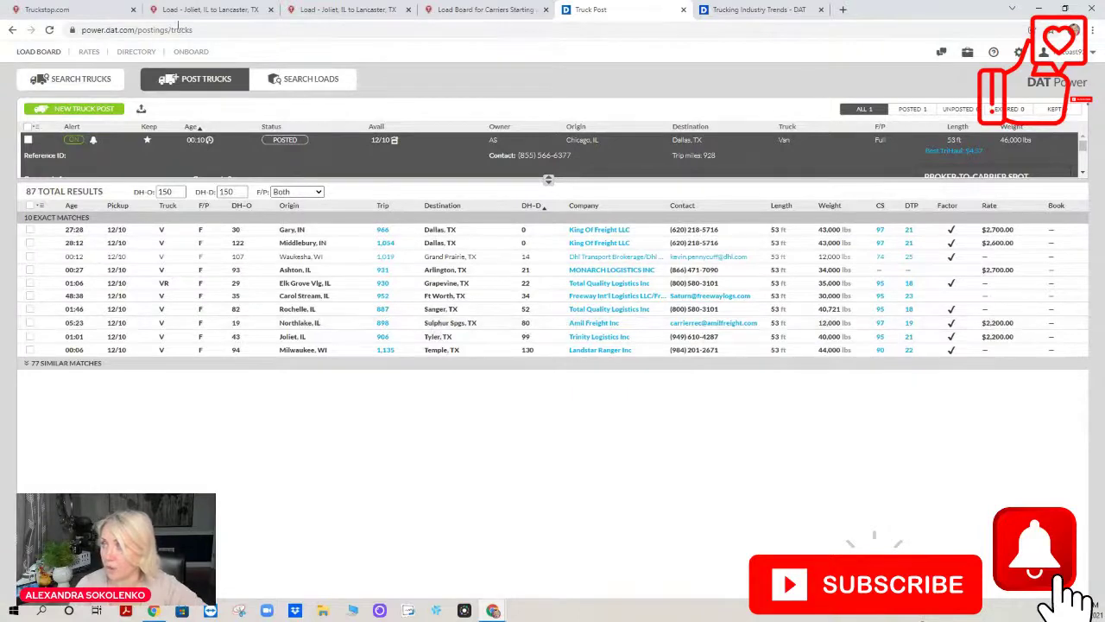
- Switch to Truckstop and sort the loads by weight, heaviest first, then by rate per mile
{"action": "left_click", "coordinate": [121, 10]}
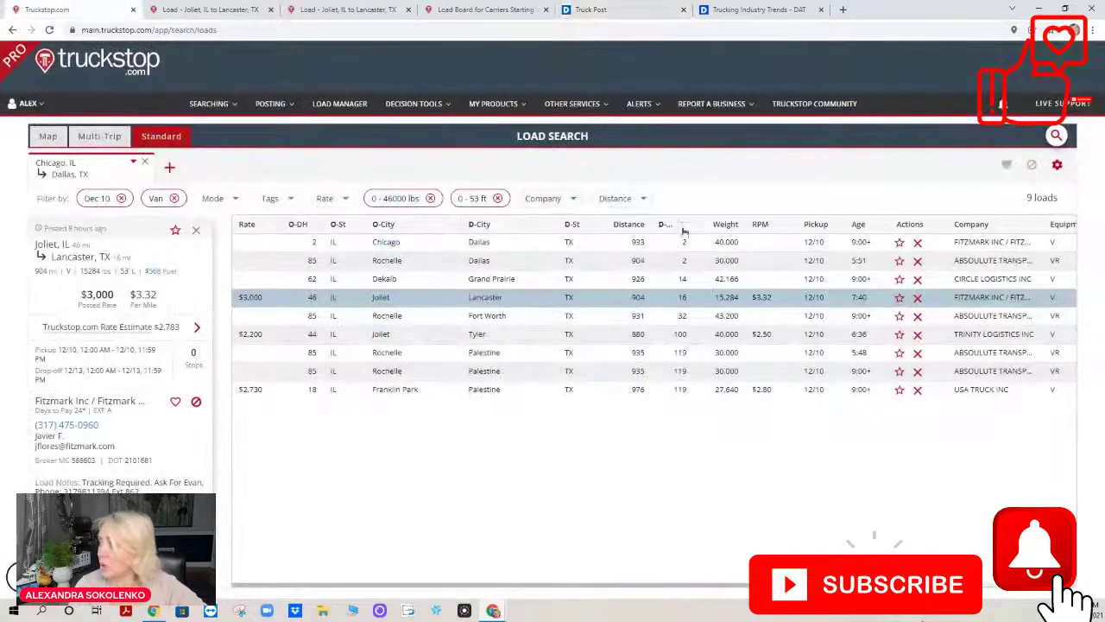
{"action": "left_click", "coordinate": [719, 225]}
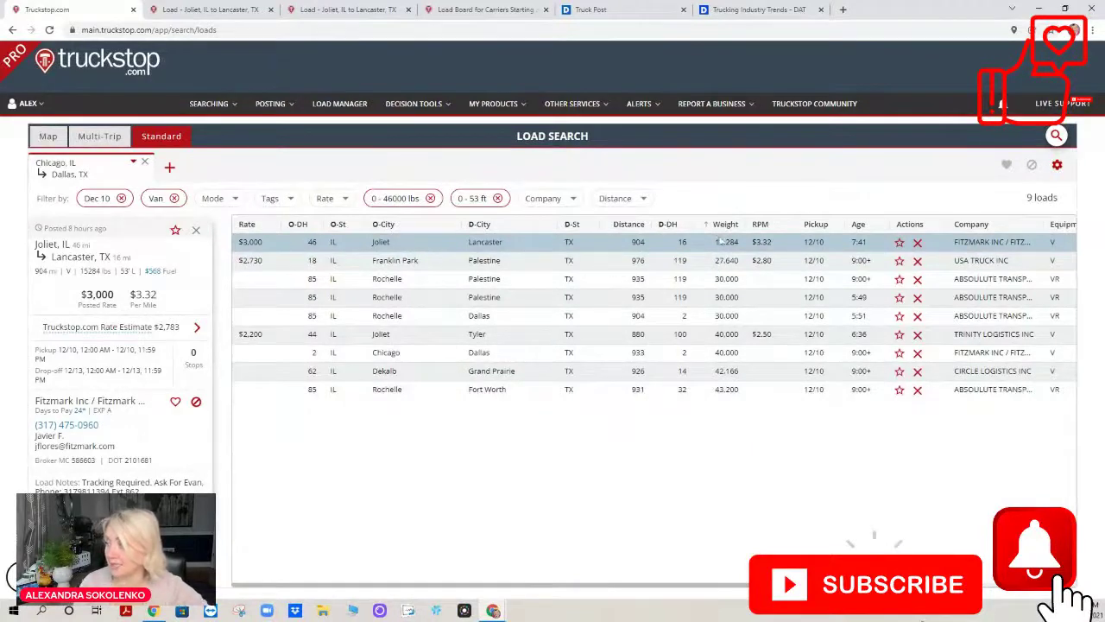
{"action": "left_click", "coordinate": [724, 226]}
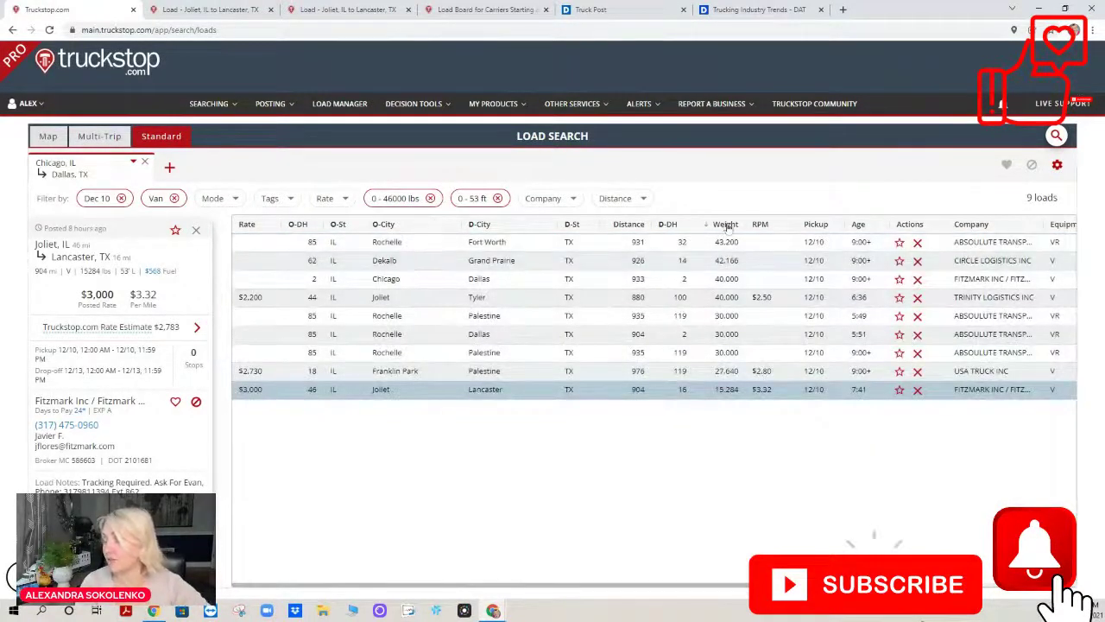
{"action": "left_click", "coordinate": [765, 226]}
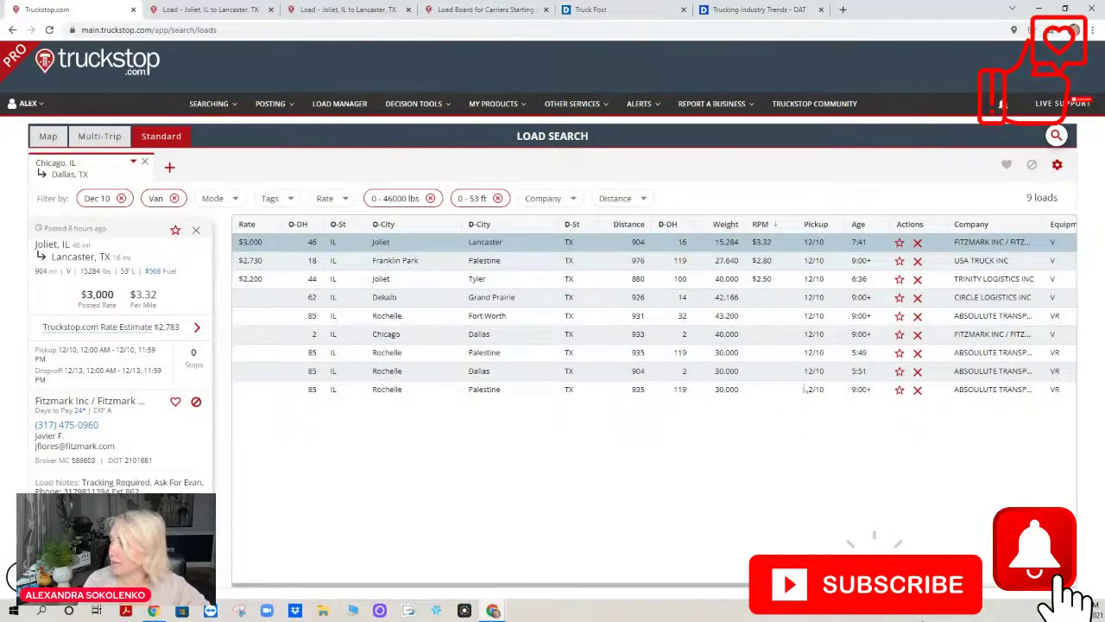
{"action": "left_click", "coordinate": [646, 9]}
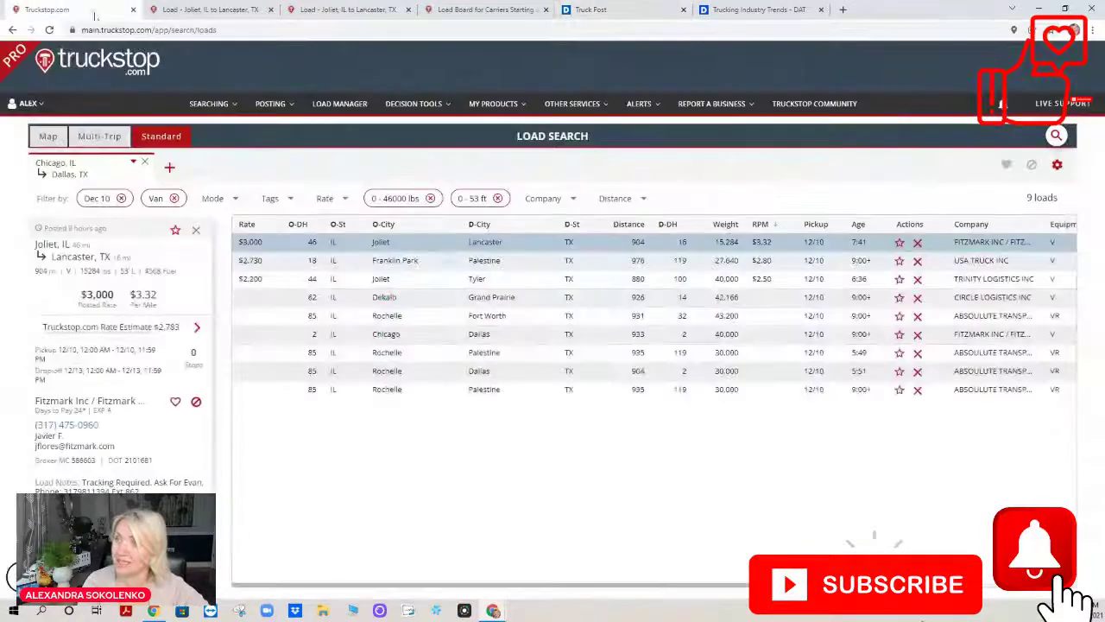
{"action": "left_click", "coordinate": [90, 10]}
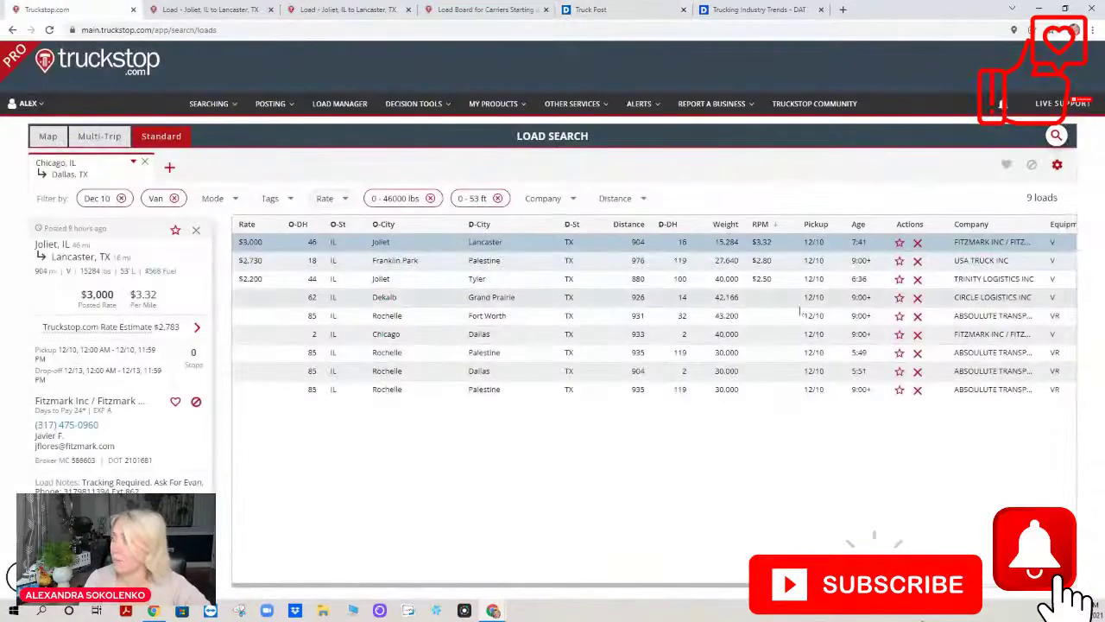
- Re-sort the Truckstop loads by age, by company in descending order, and by equipment type
{"action": "left_click", "coordinate": [859, 226]}
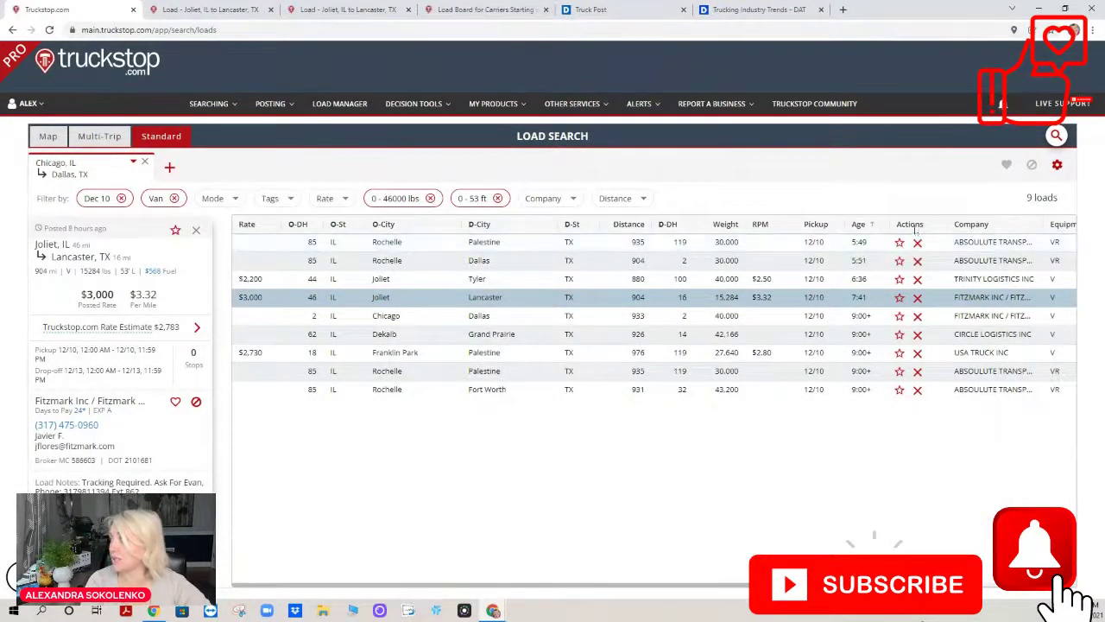
{"action": "left_click", "coordinate": [973, 226]}
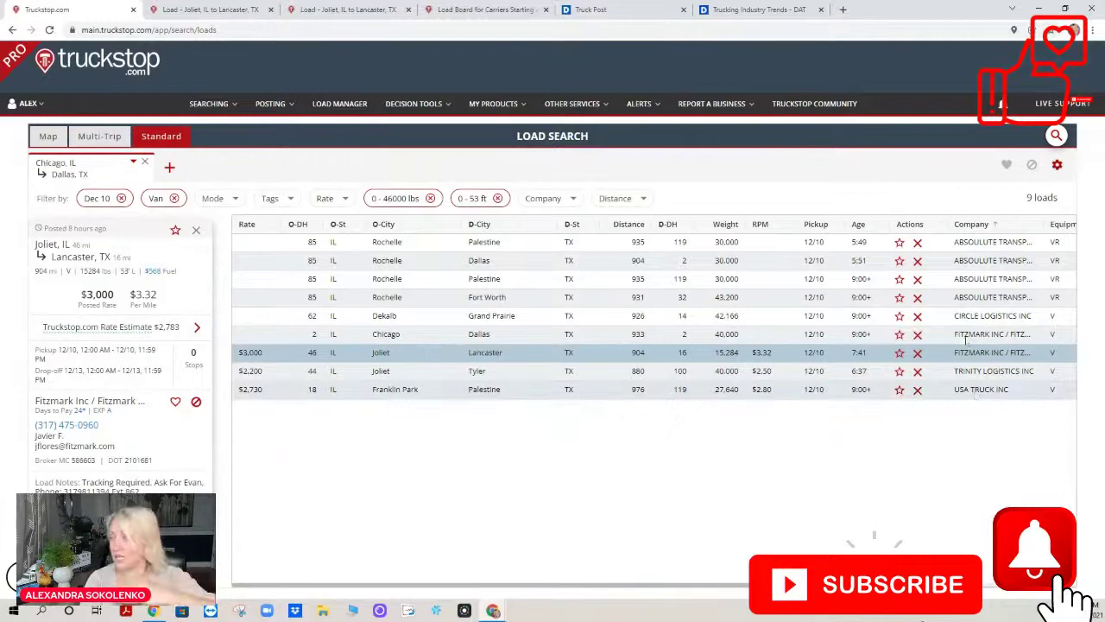
{"action": "left_click", "coordinate": [979, 226]}
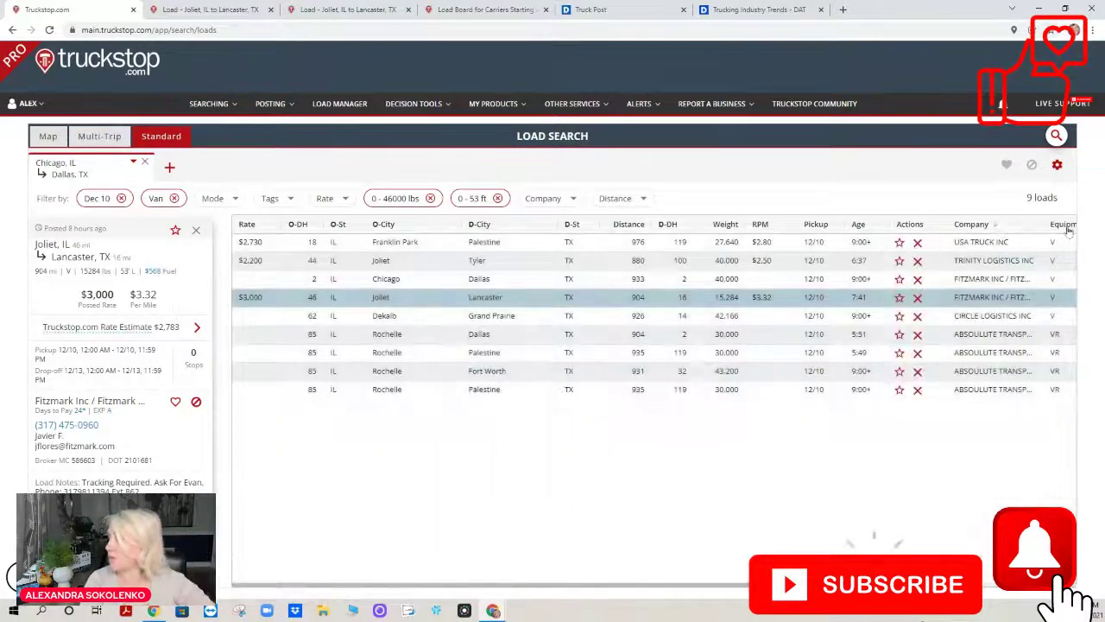
{"action": "left_click", "coordinate": [1064, 225]}
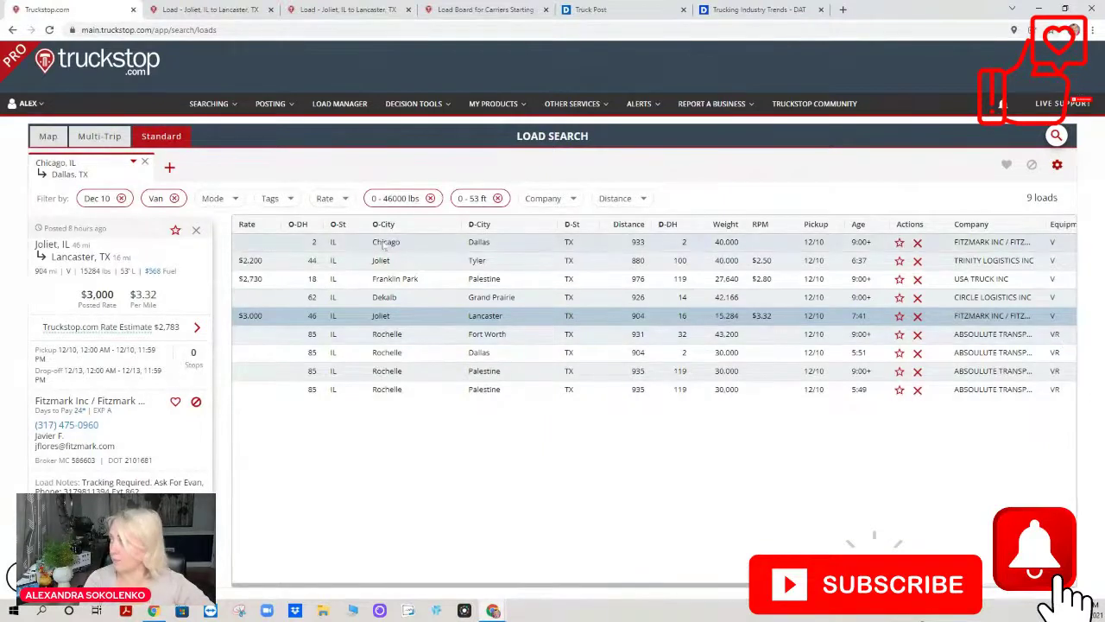
- Edit the Chicago to Dallas search to use Anywhere as the destination and run it
{"action": "left_click", "coordinate": [133, 162]}
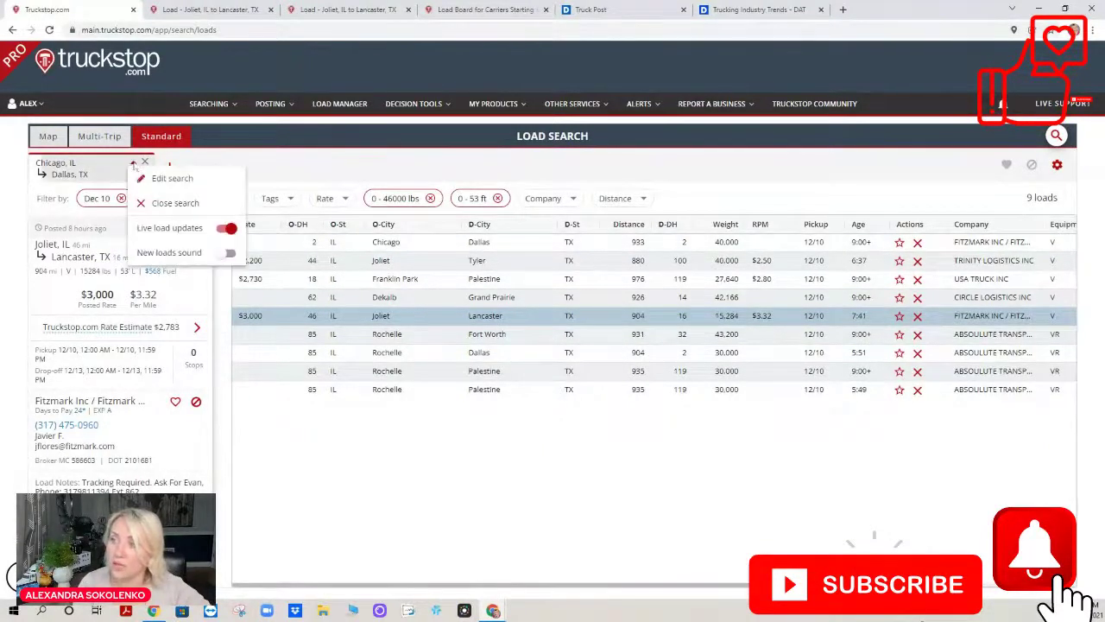
{"action": "left_click", "coordinate": [172, 178]}
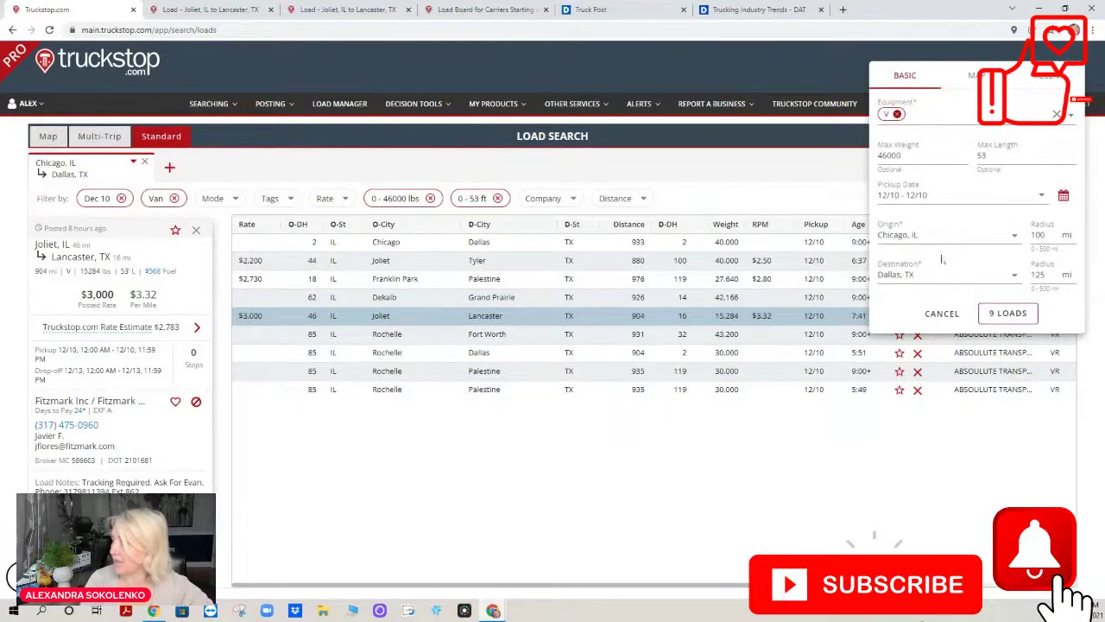
{"action": "left_click", "coordinate": [922, 276]}
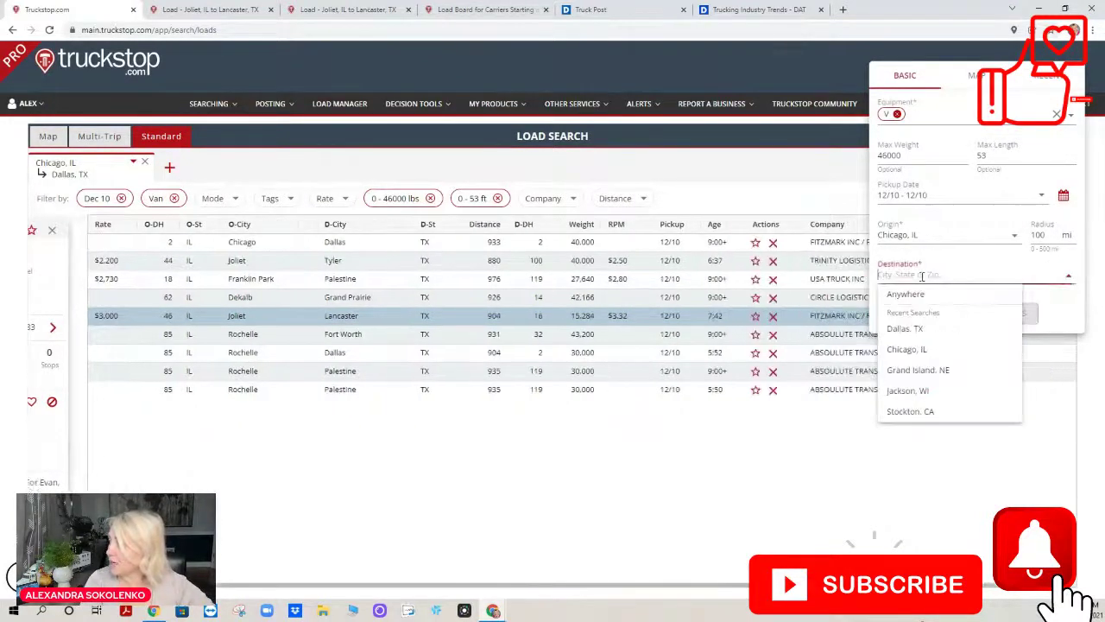
{"action": "left_click", "coordinate": [959, 264]}
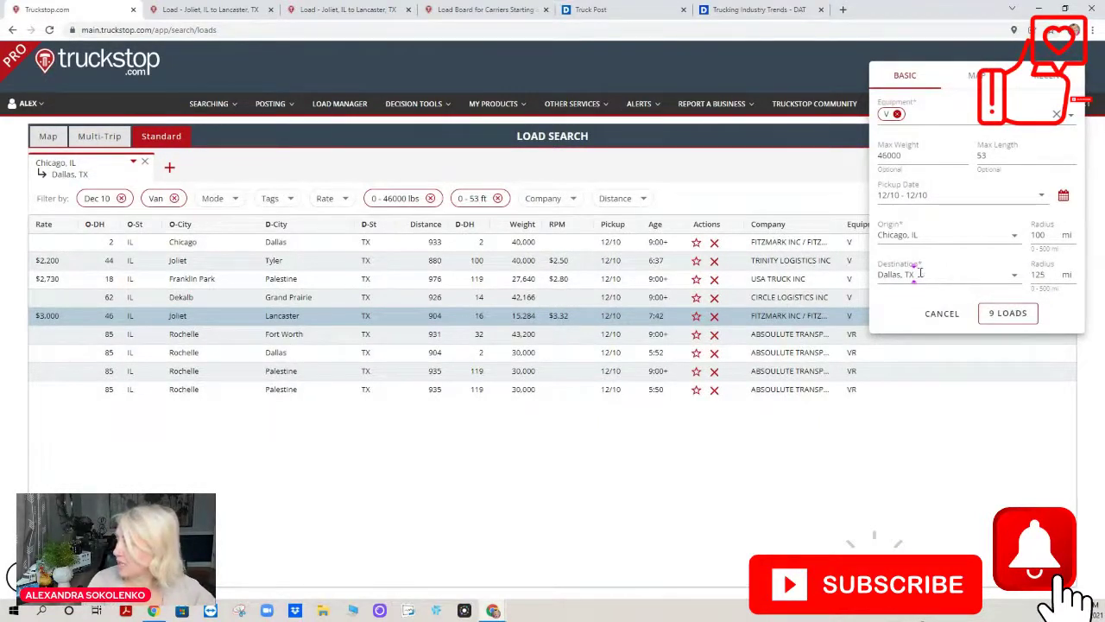
{"action": "left_click", "coordinate": [921, 273]}
{"action": "left_click", "coordinate": [911, 295]}
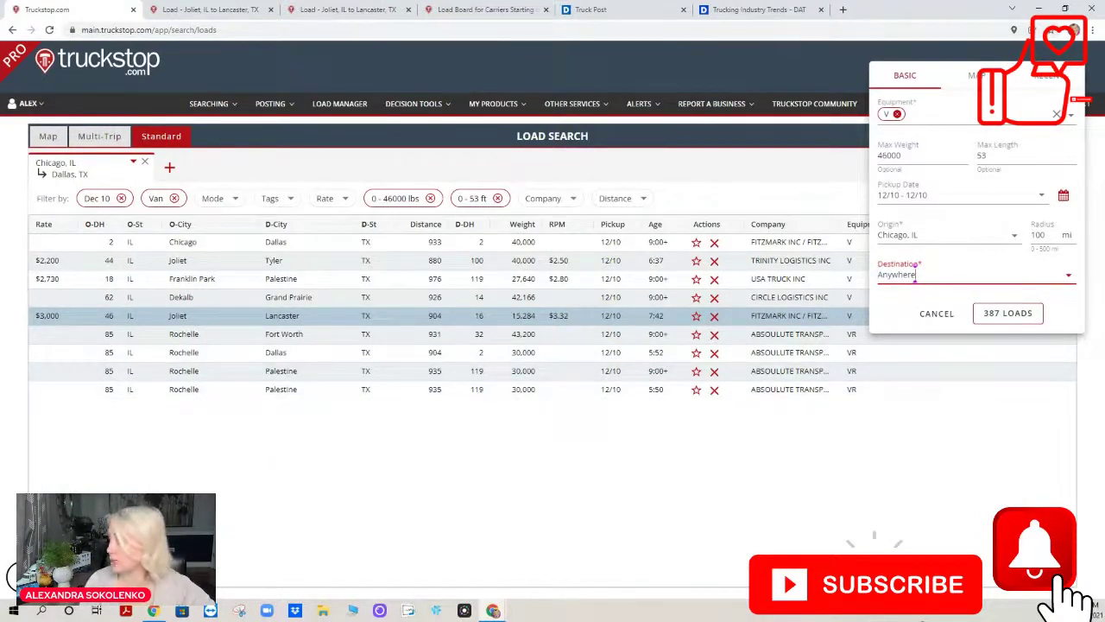
{"action": "left_click", "coordinate": [1006, 315]}
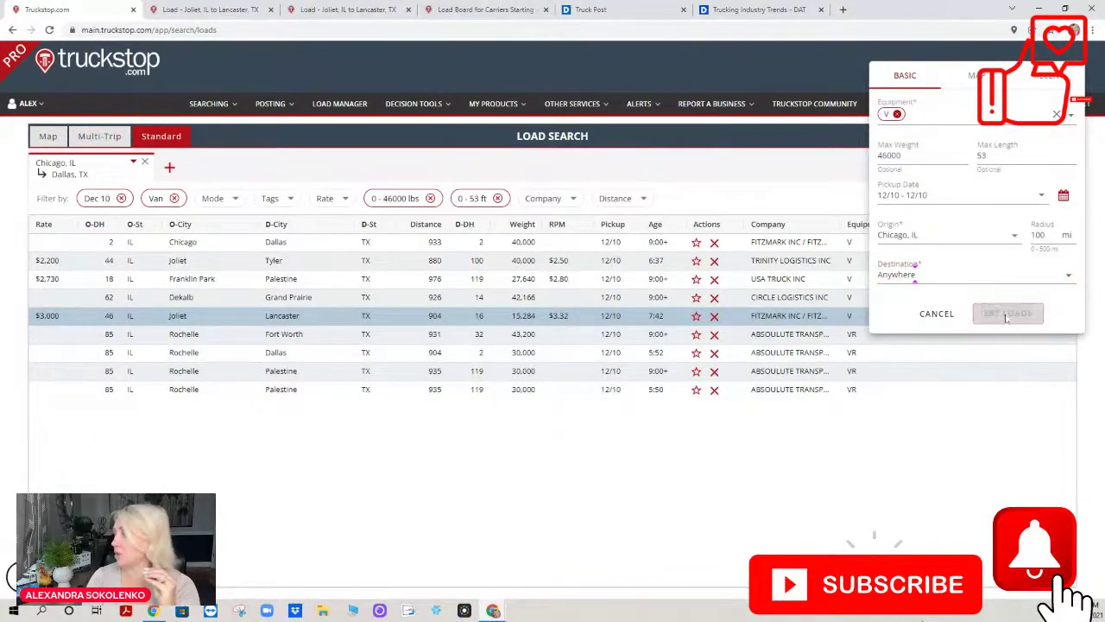
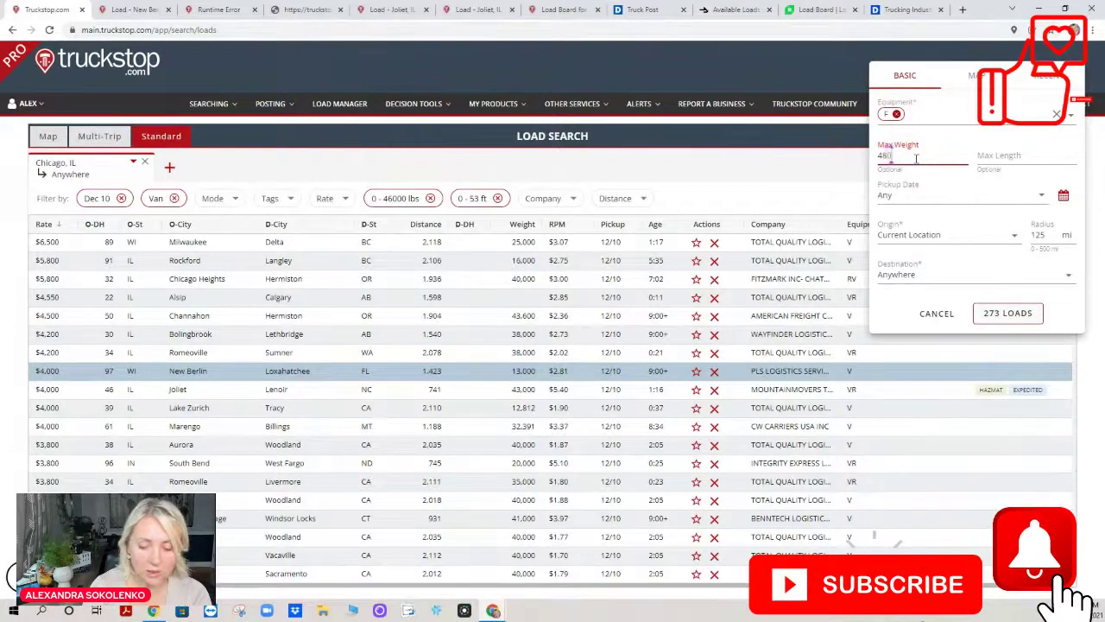
- Limit the new flatbed load search to a max length of 48 ft and a pickup date of December 13
{"action": "left_click", "coordinate": [989, 154]}
{"action": "type", "text": "48"}
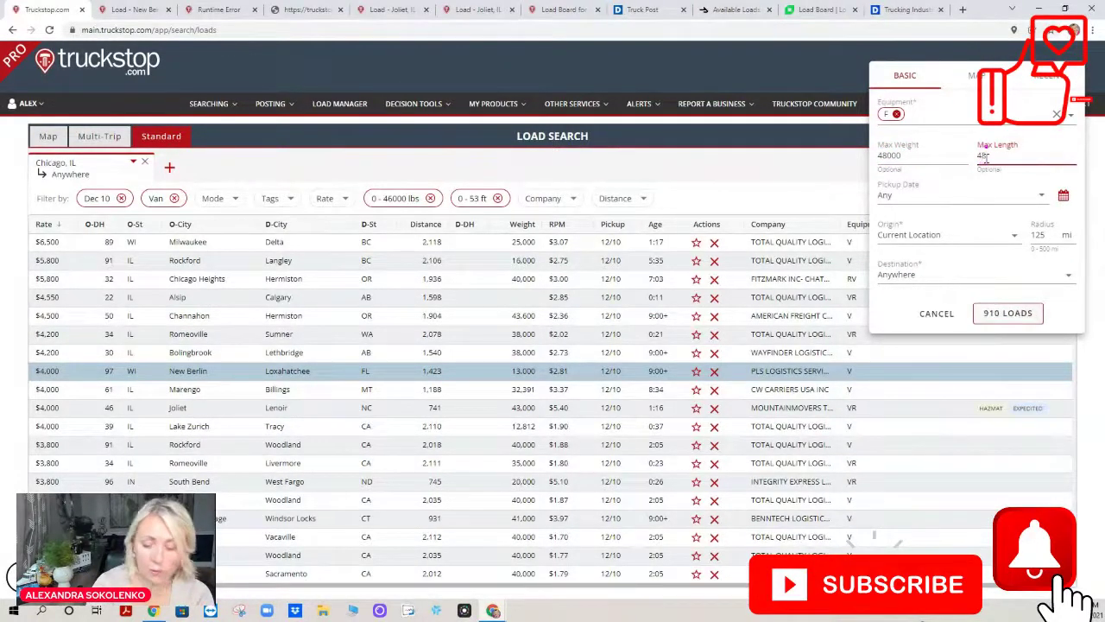
{"action": "left_click", "coordinate": [941, 234]}
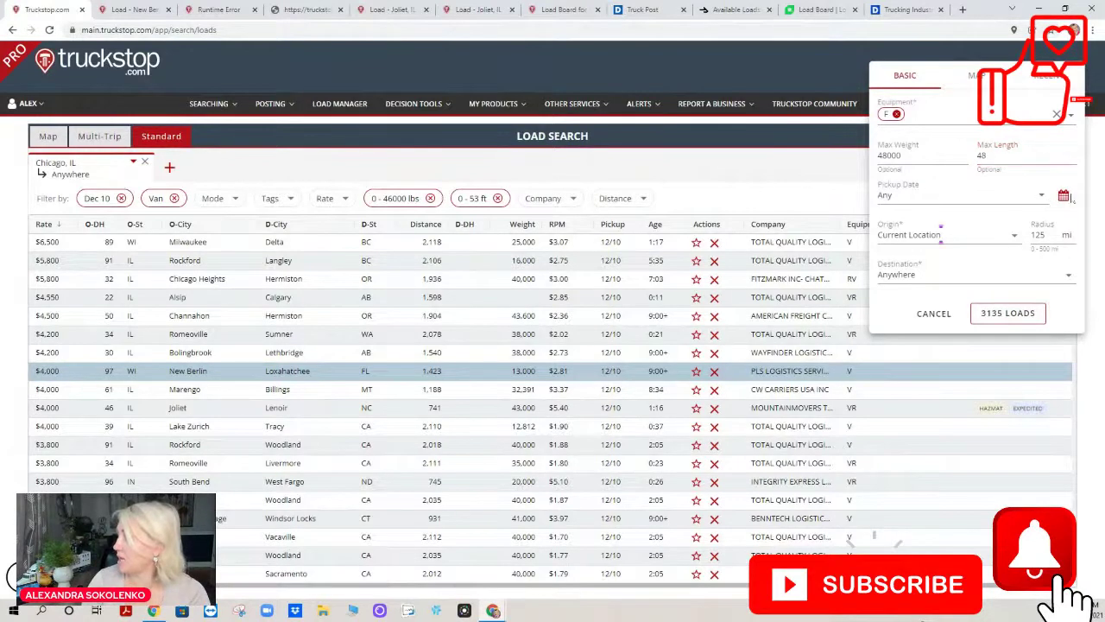
{"action": "left_click", "coordinate": [1064, 196]}
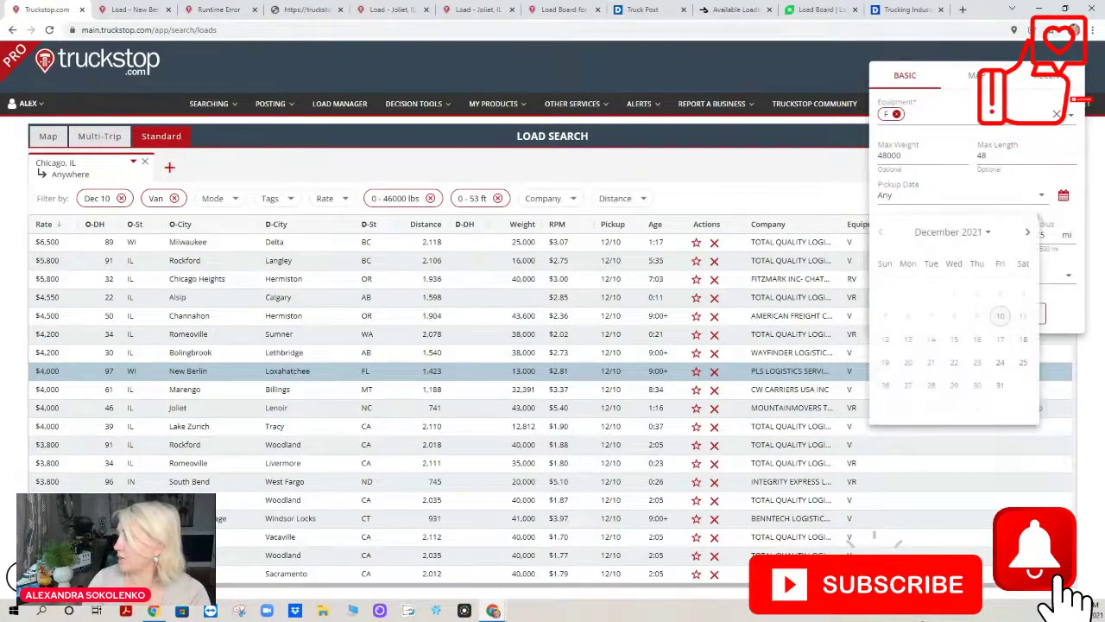
{"action": "left_click", "coordinate": [908, 339]}
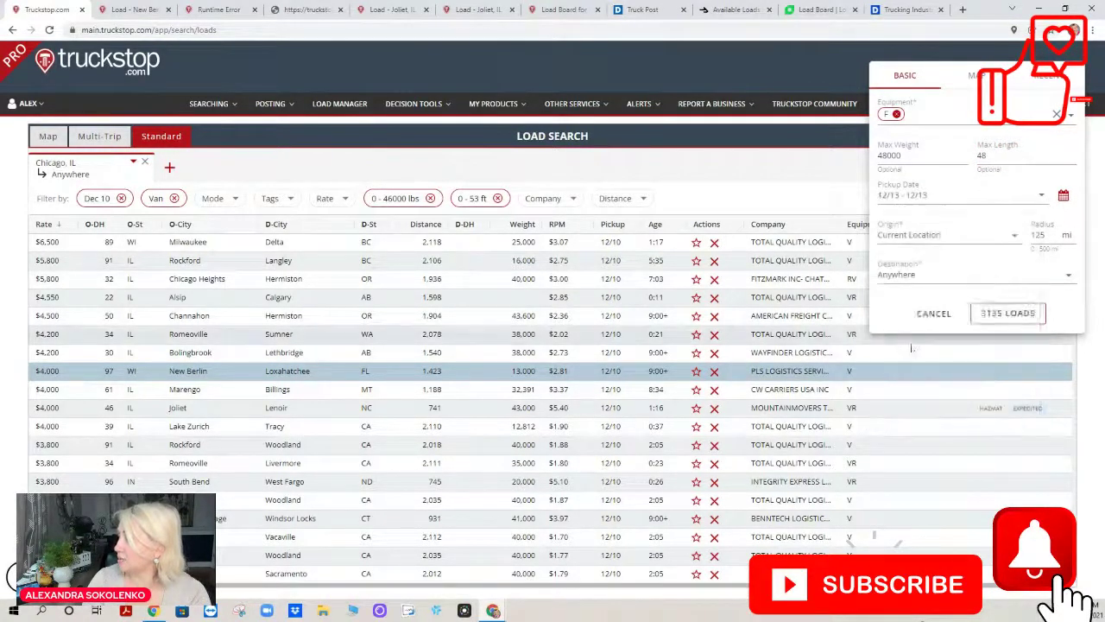
- Set the flatbed search's destination to California and run the search
{"action": "left_click", "coordinate": [890, 276]}
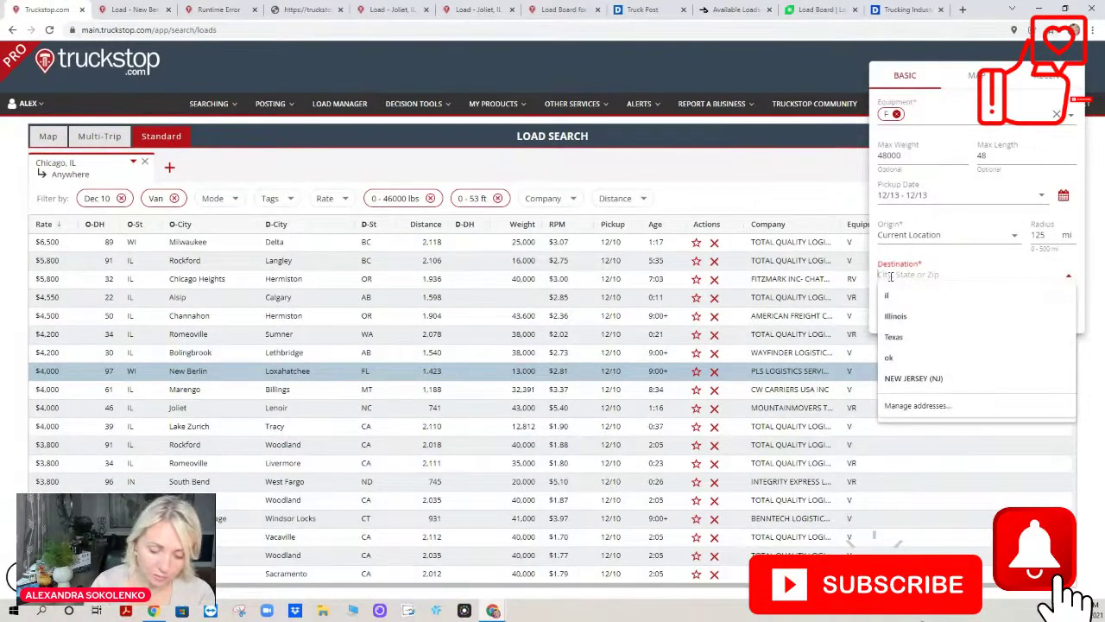
{"action": "type", "text": "CA"}
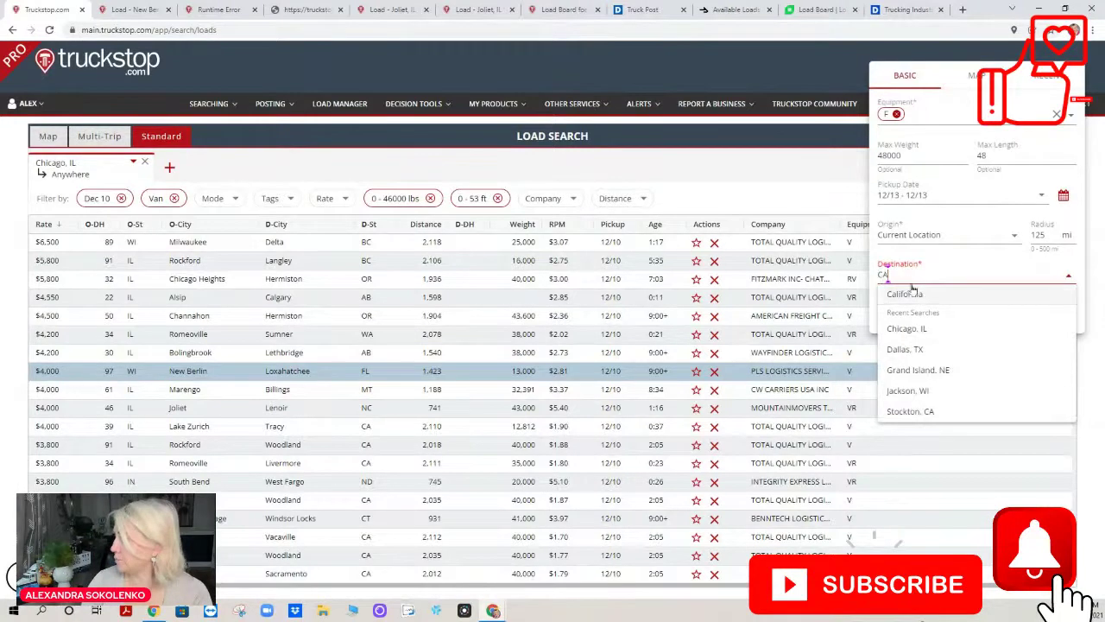
{"action": "left_click", "coordinate": [908, 298]}
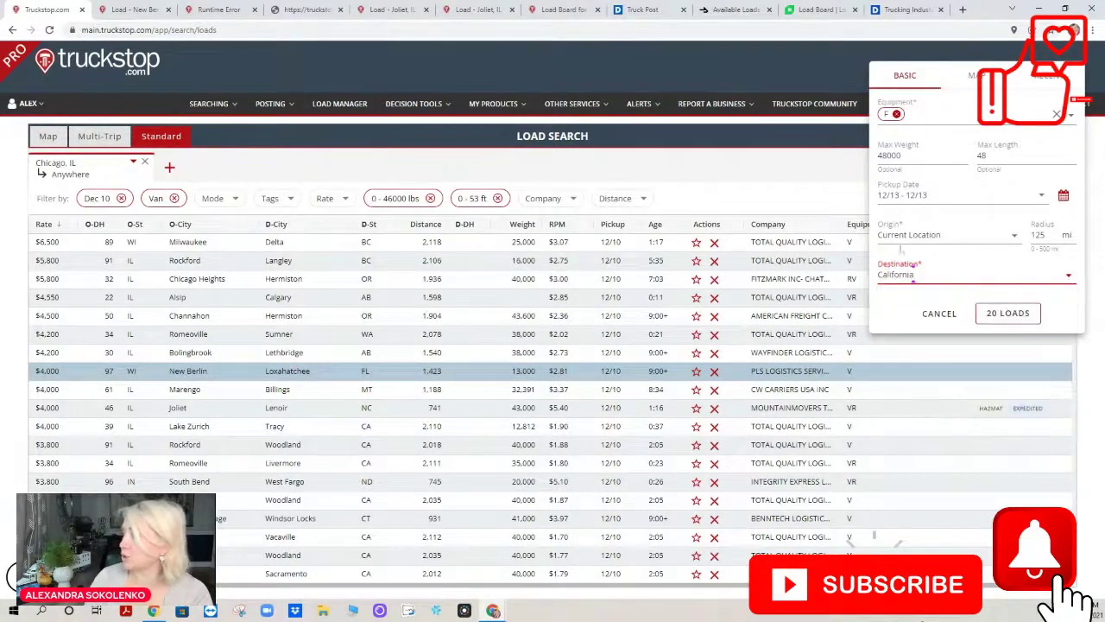
{"action": "left_click", "coordinate": [1011, 318]}
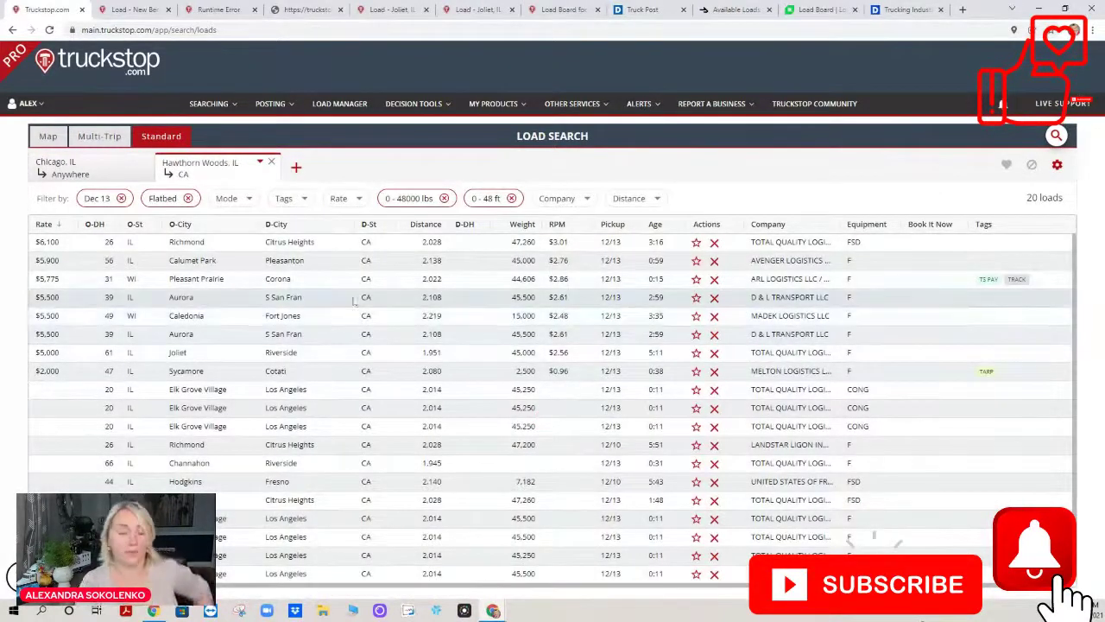
- Check the Chicago and Hawthorn Woods search results, and start a new load search with PO - Power Only (Tow-Away) equipment
{"action": "left_click", "coordinate": [99, 170]}
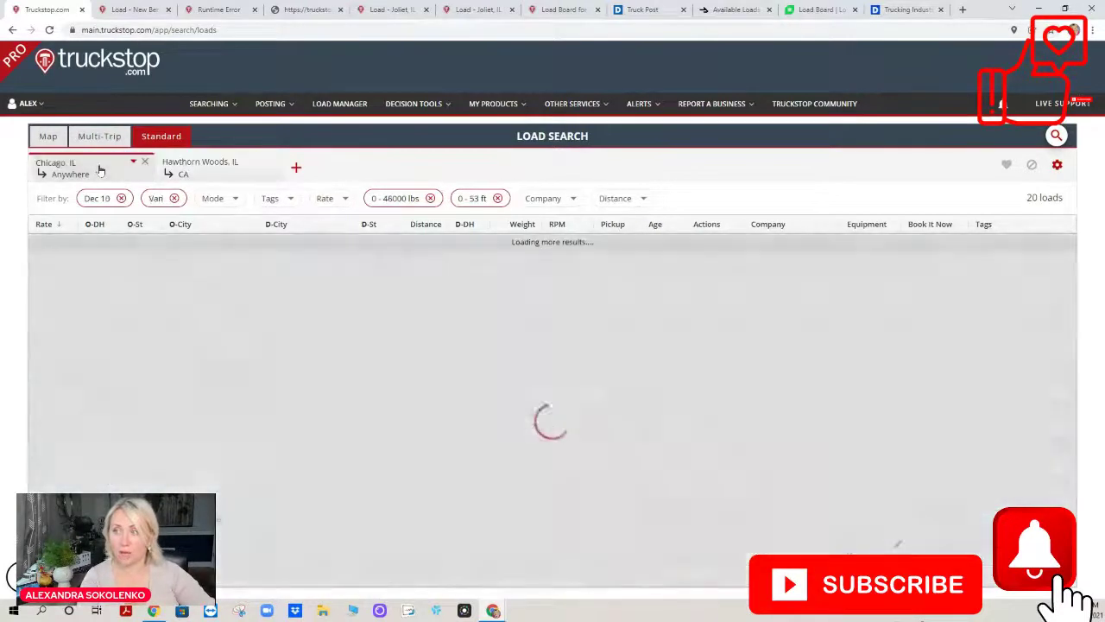
{"action": "left_click", "coordinate": [207, 172]}
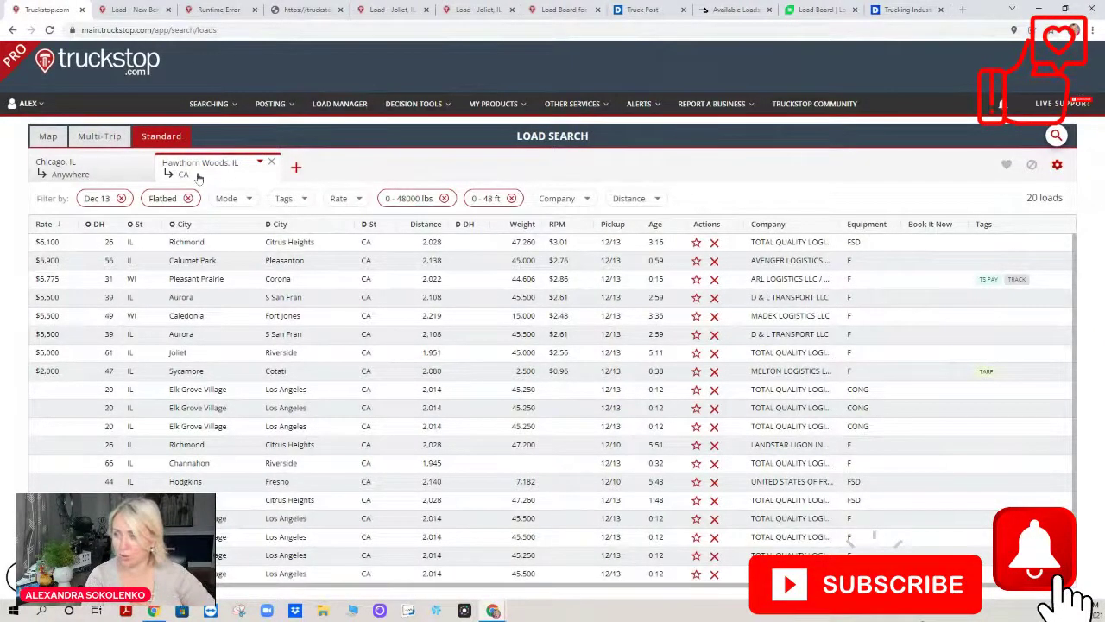
{"action": "left_click", "coordinate": [296, 167]}
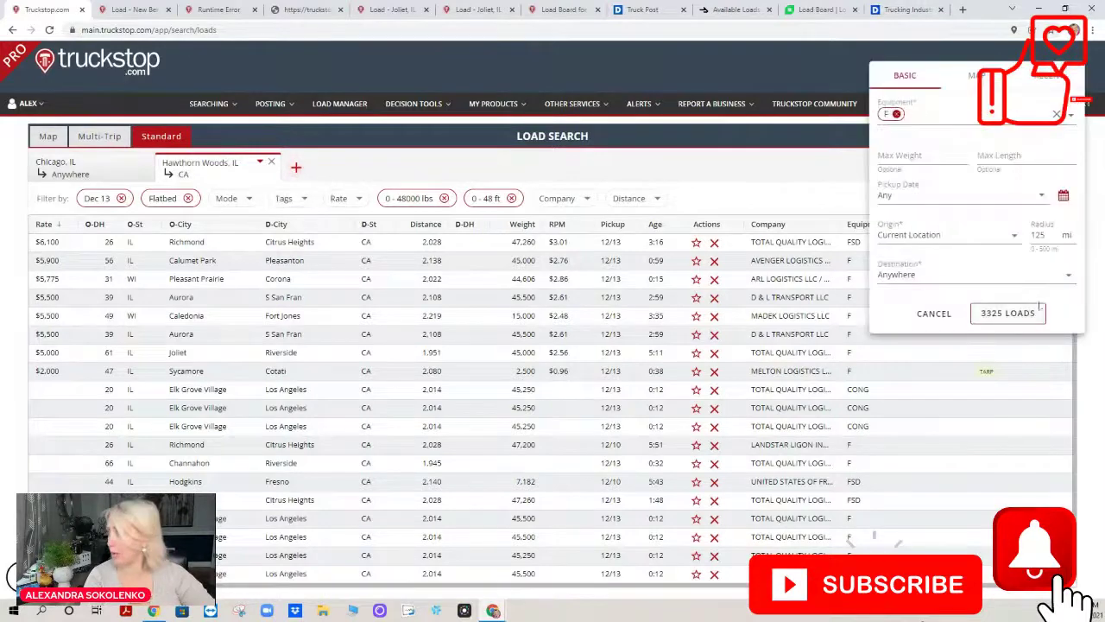
{"action": "left_click", "coordinate": [897, 114]}
{"action": "left_click", "coordinate": [905, 115]}
{"action": "type", "text": "PO"}
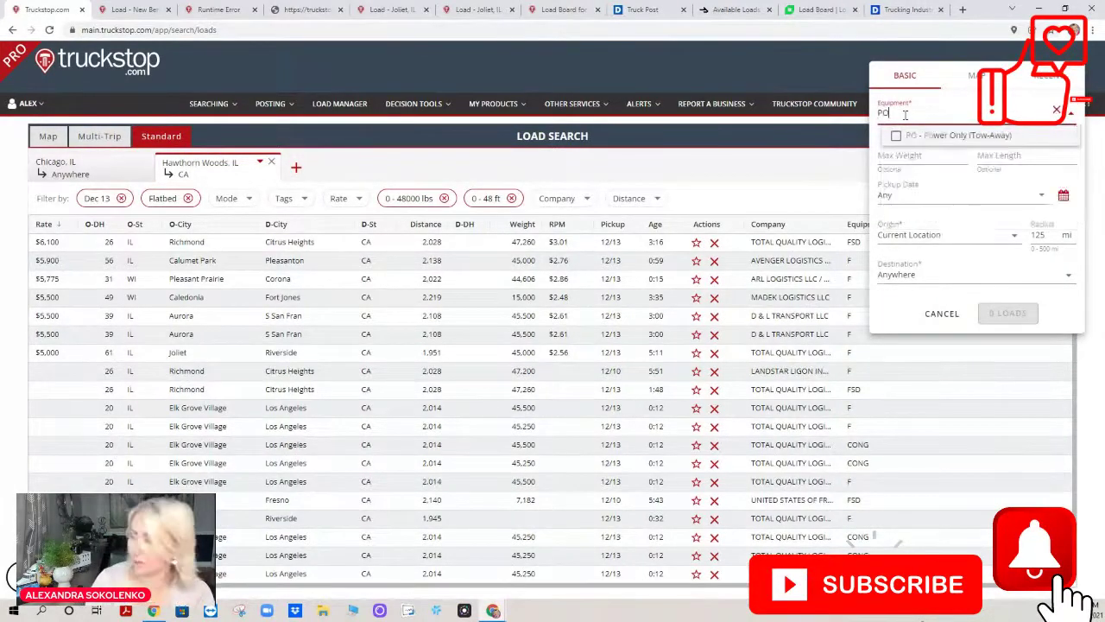
{"action": "left_click", "coordinate": [900, 137]}
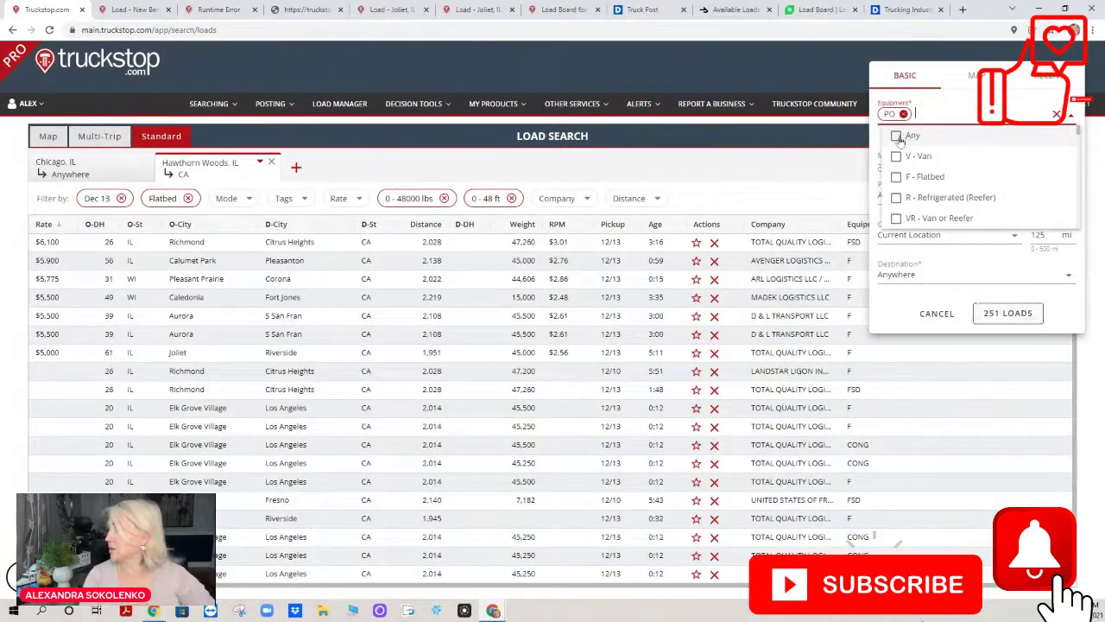
{"action": "left_click", "coordinate": [897, 137]}
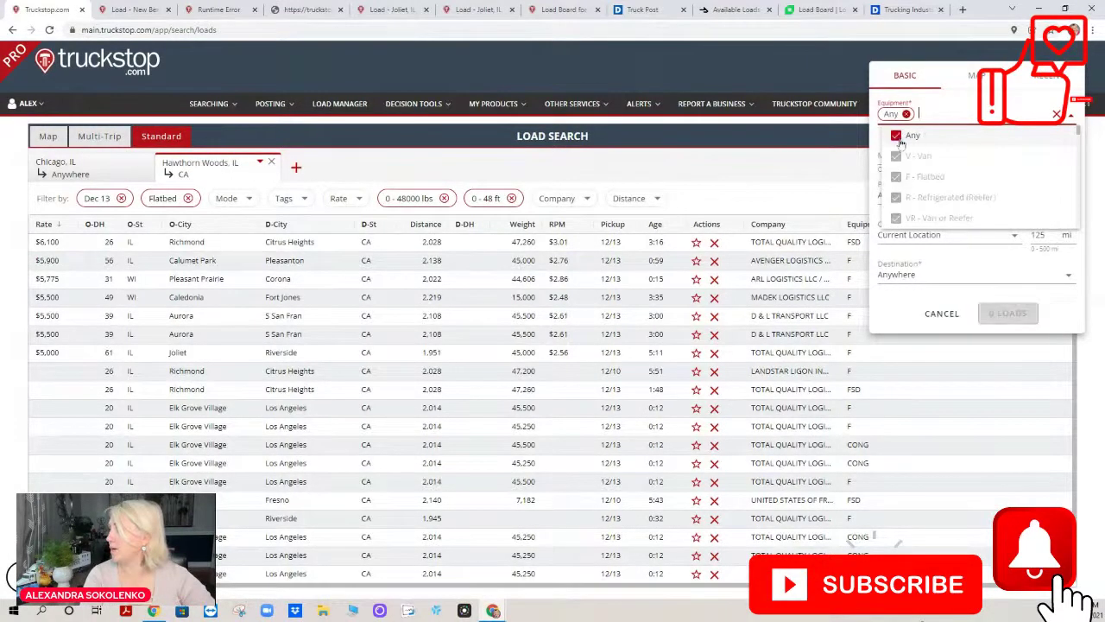
{"action": "left_click", "coordinate": [905, 114]}
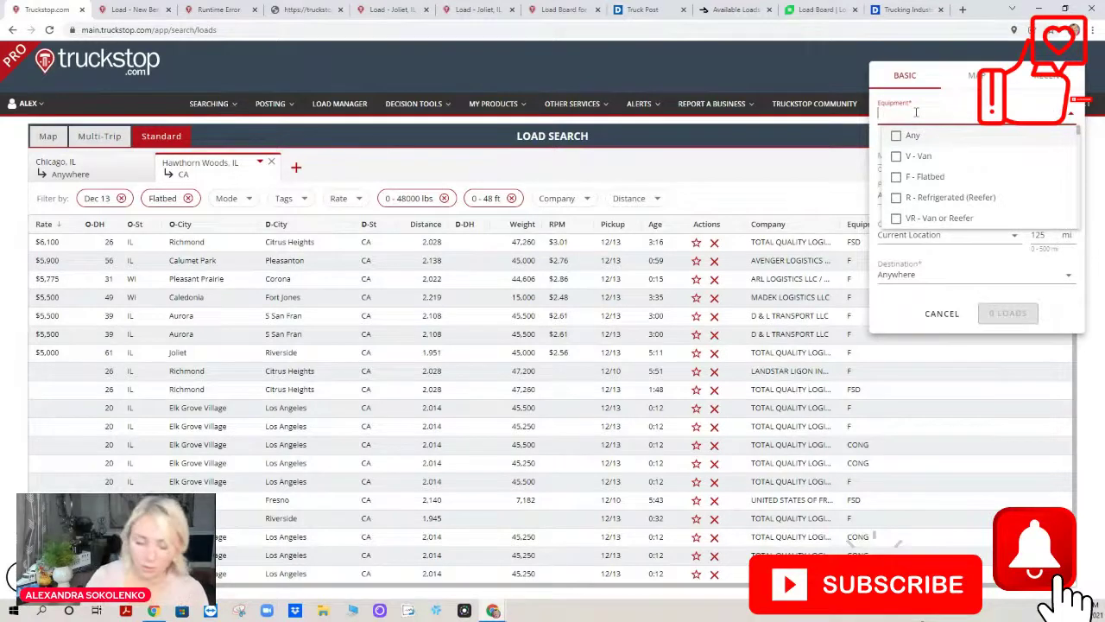
{"action": "type", "text": "PO"}
{"action": "left_click", "coordinate": [897, 135]}
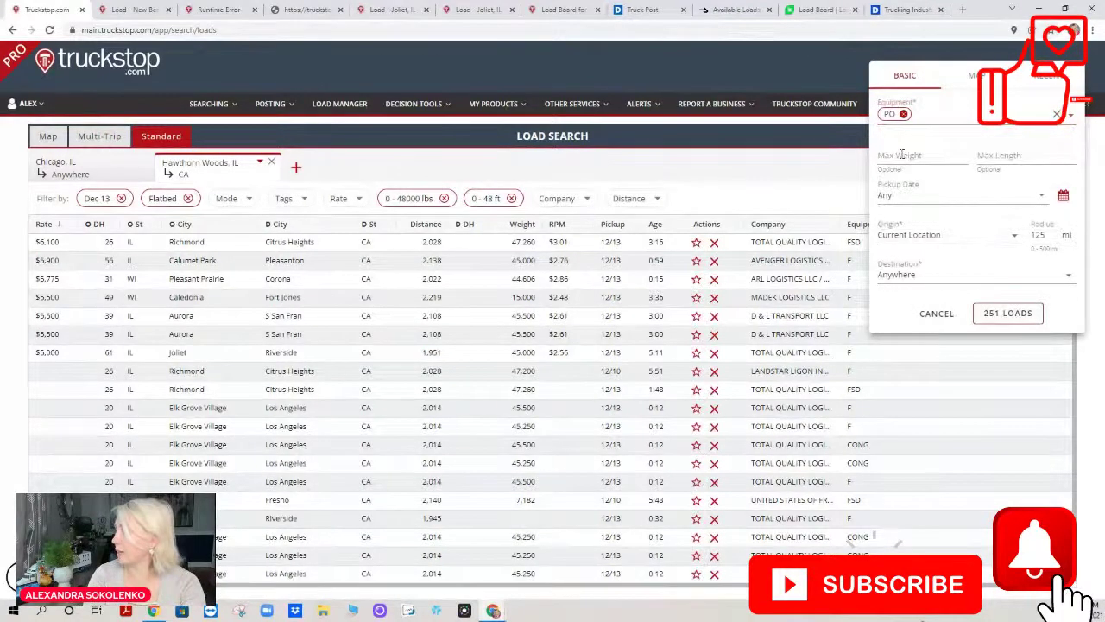
- Limit the power-only search to a max weight of 46000, a max length of 53 and a pickup date of December 11
{"action": "left_click", "coordinate": [904, 153]}
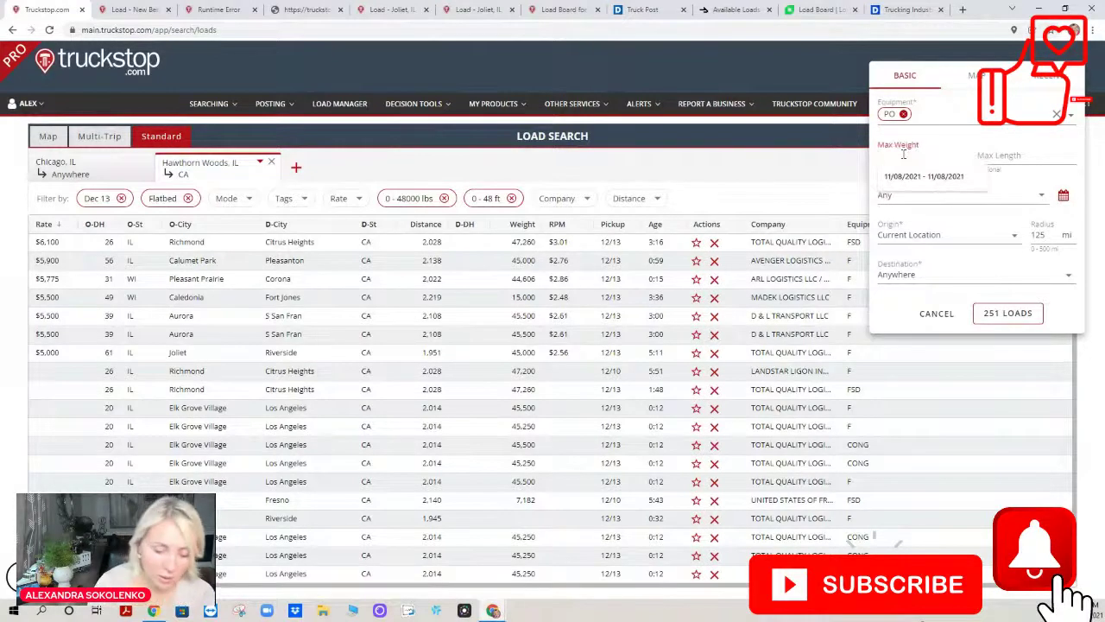
{"action": "type", "text": "46"}
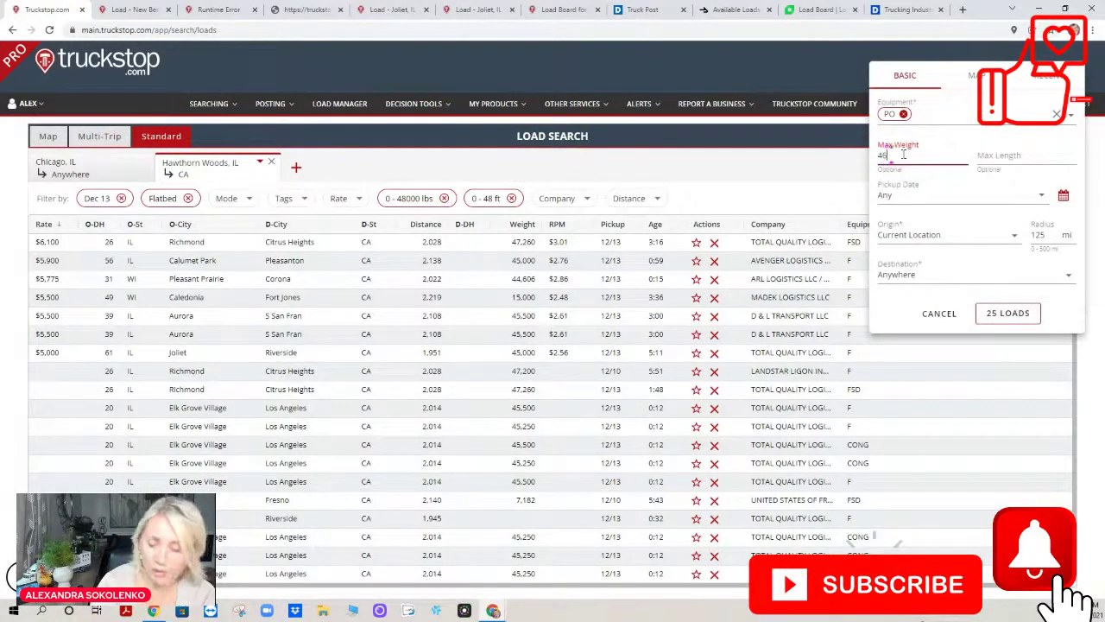
{"action": "type", "text": "000"}
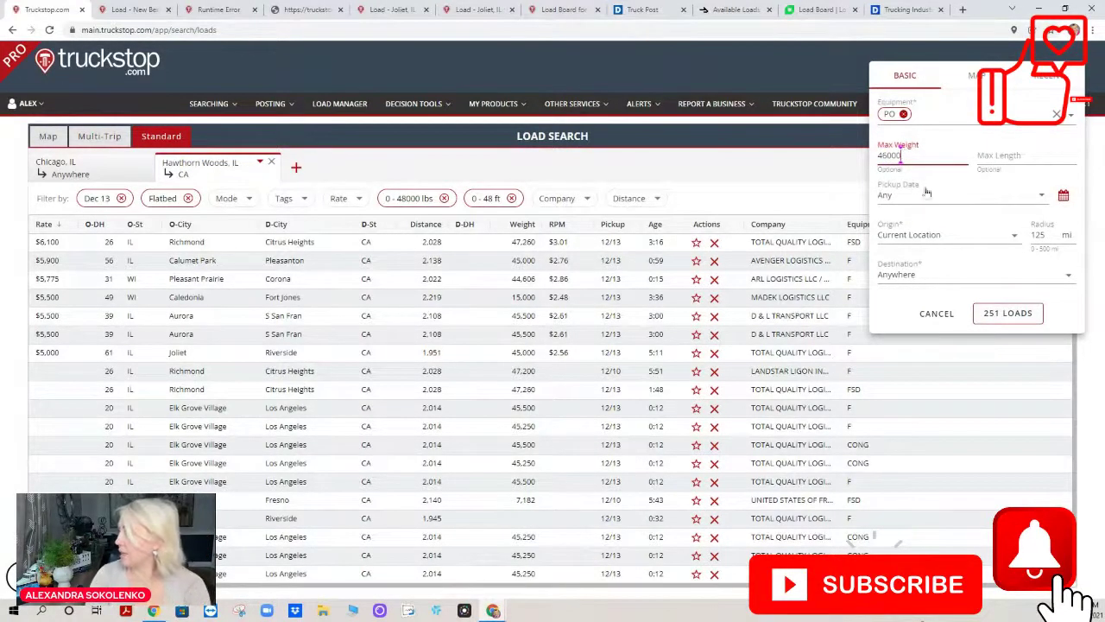
{"action": "left_click", "coordinate": [989, 153]}
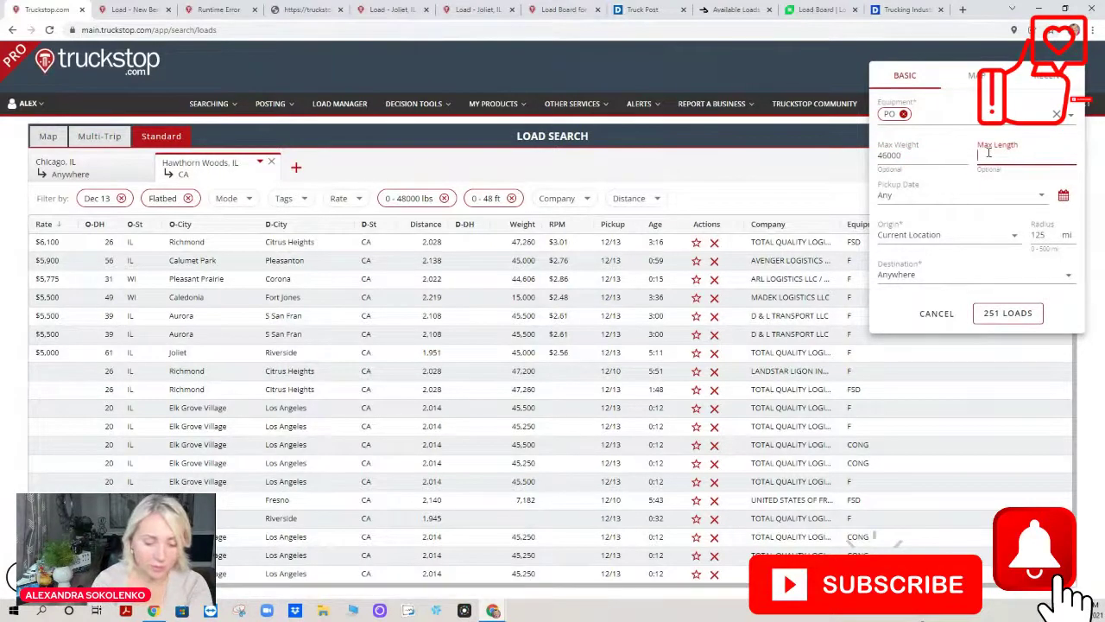
{"action": "type", "text": "53"}
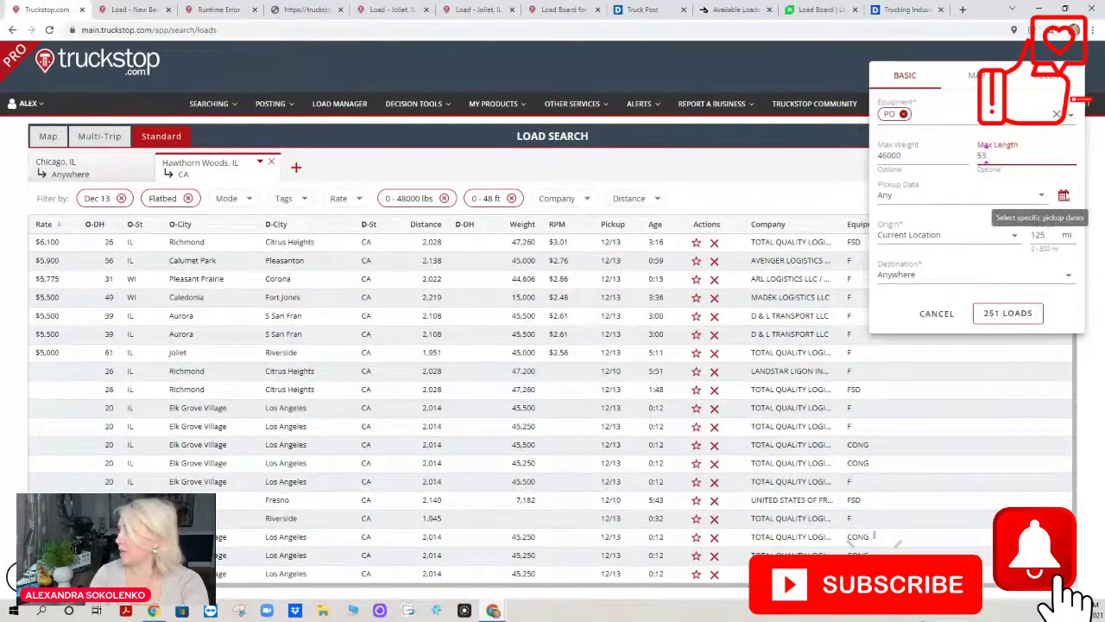
{"action": "left_click", "coordinate": [1063, 196]}
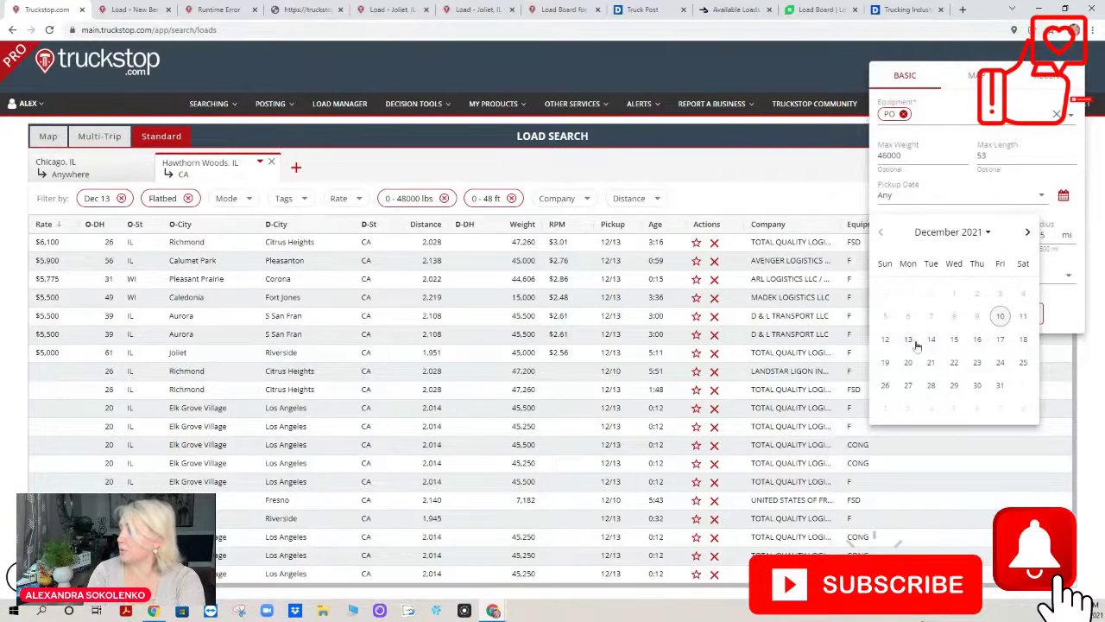
{"action": "left_click", "coordinate": [1023, 318]}
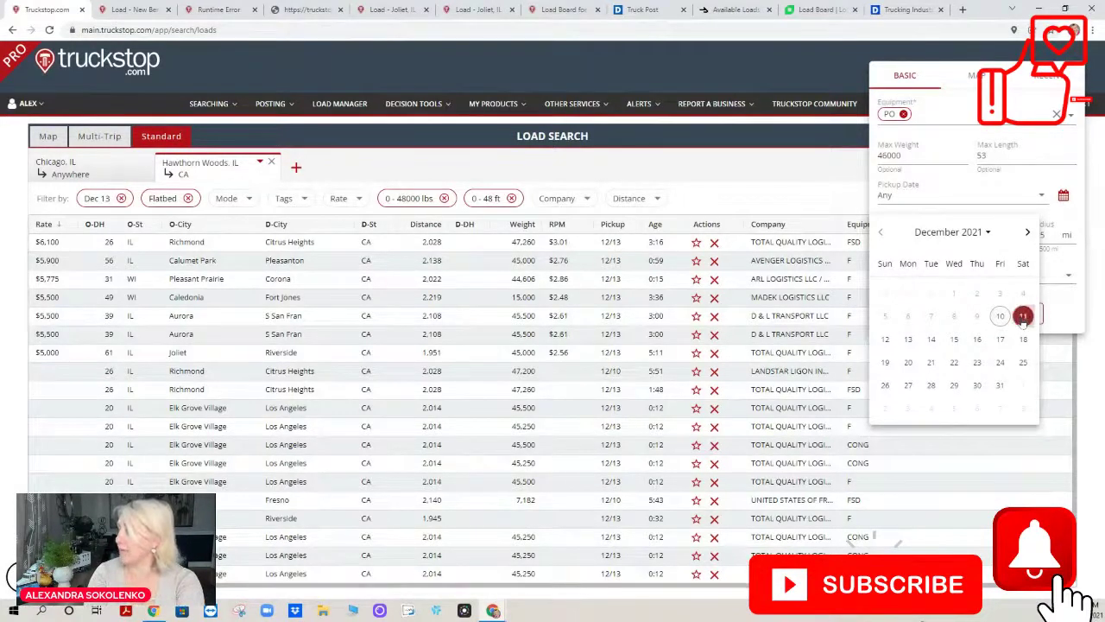
{"action": "left_click", "coordinate": [1022, 318]}
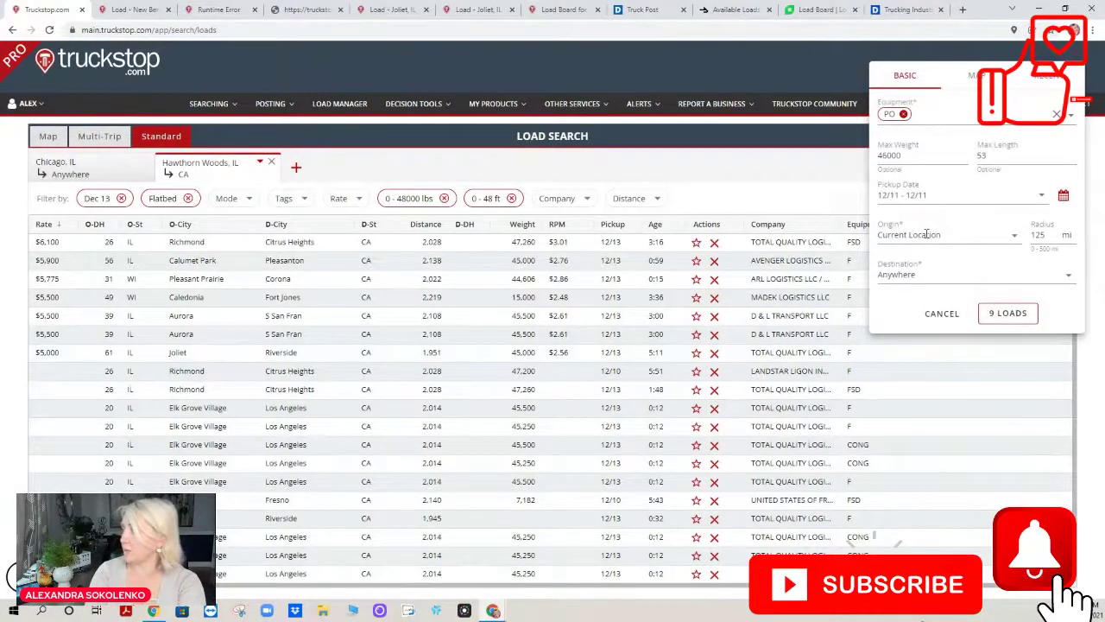
- Set the power-only search's origin to Memphis, TN, run it and look through the resulting loads
{"action": "left_click", "coordinate": [964, 234]}
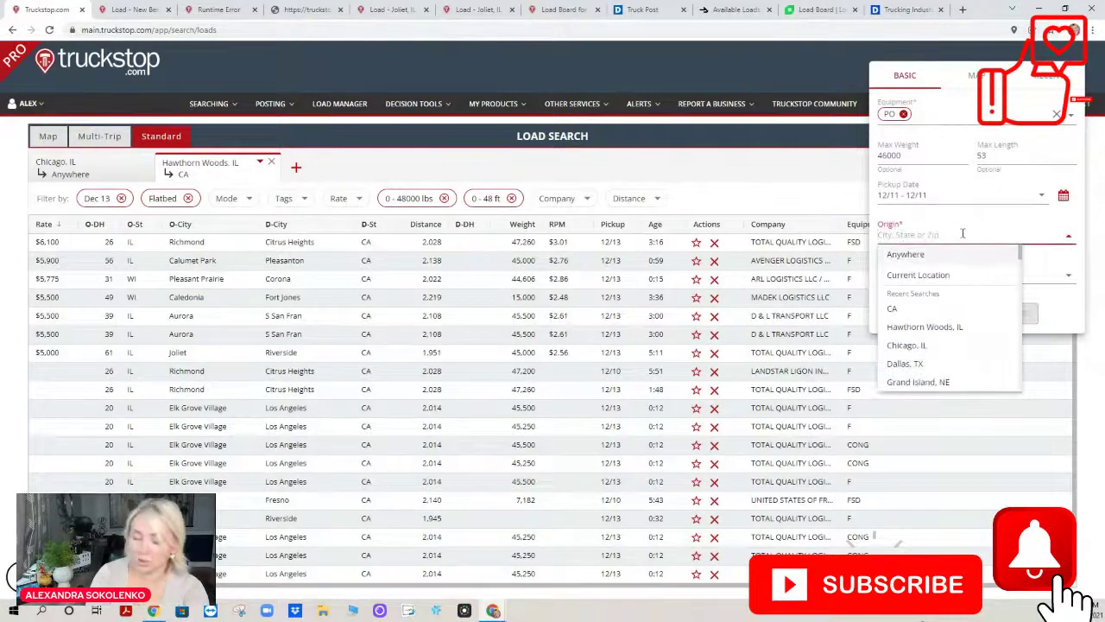
{"action": "type", "text": "MEMPHIS"}
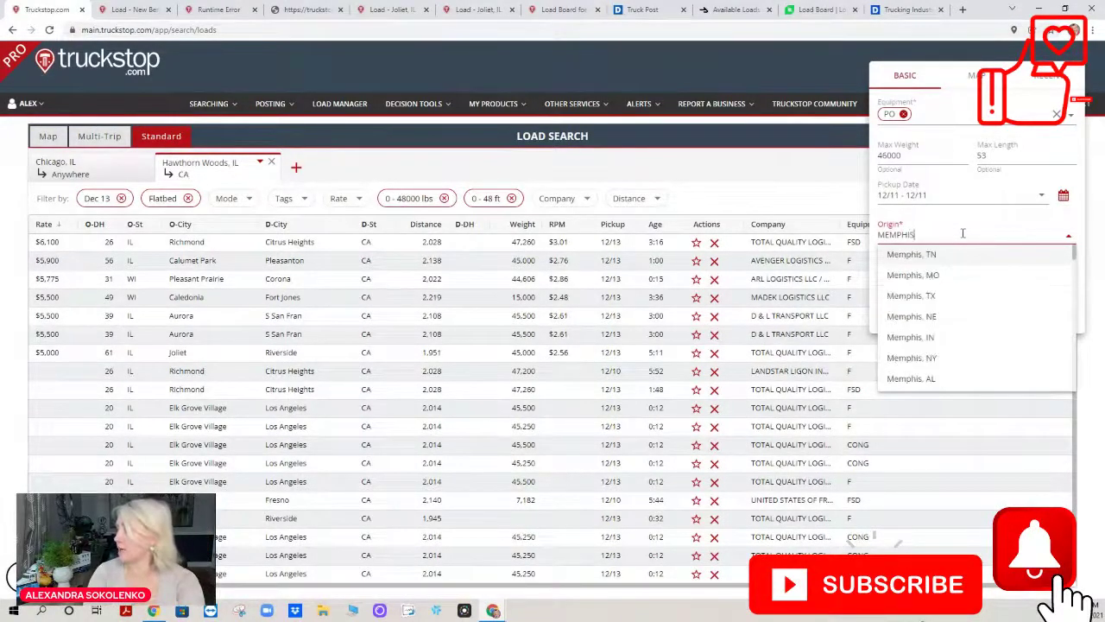
{"action": "left_click", "coordinate": [967, 255]}
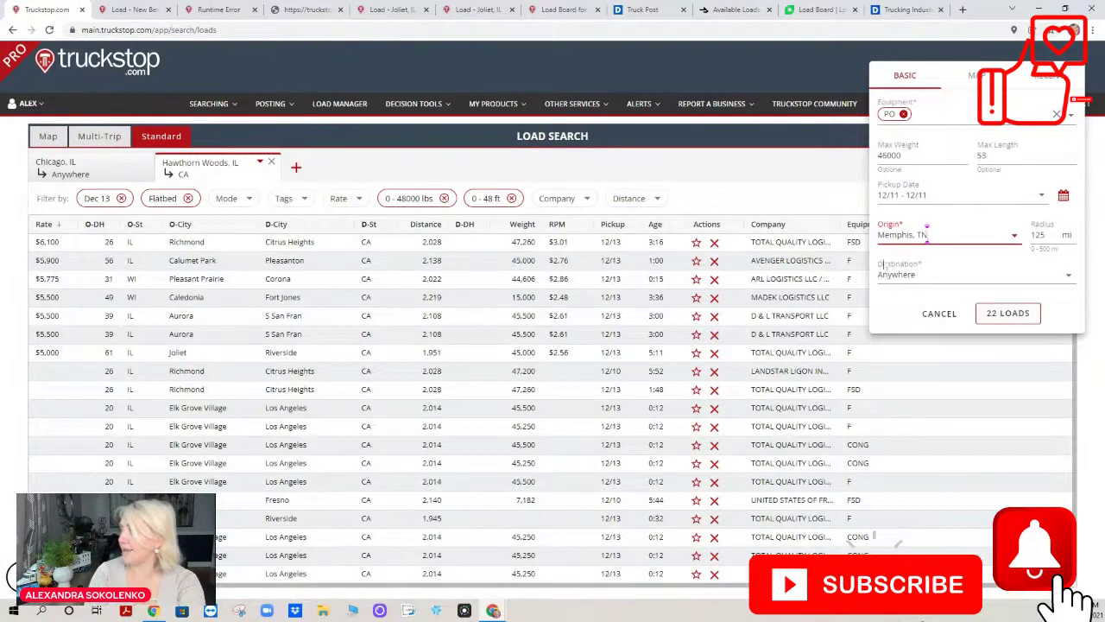
{"action": "left_click", "coordinate": [1027, 316]}
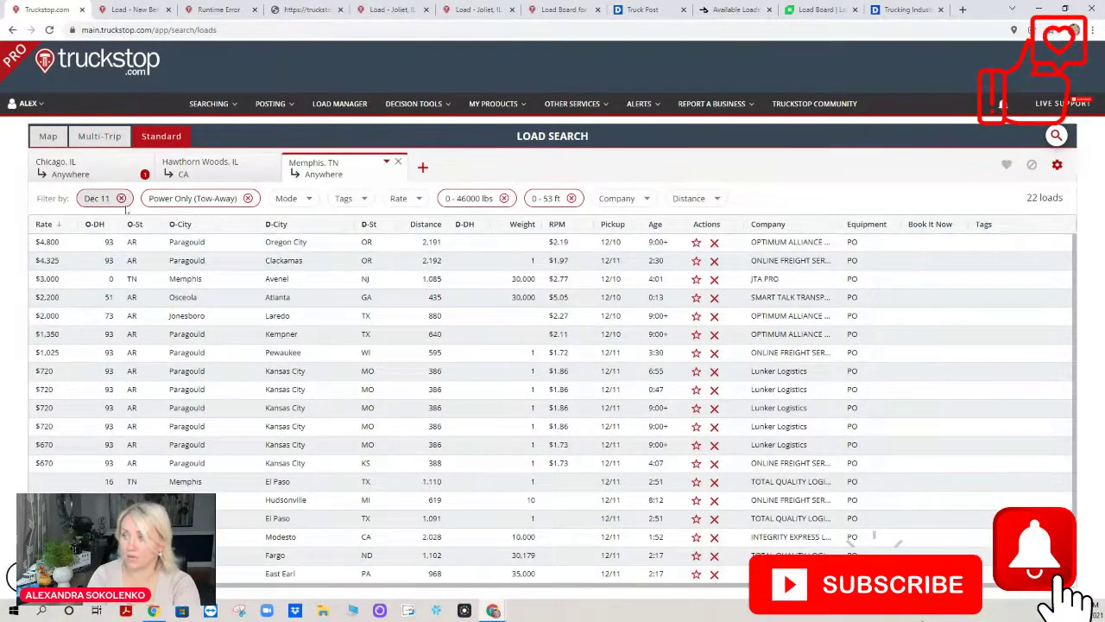
{"action": "scroll", "coordinate": [344, 405], "scroll_direction": "down", "scroll_amount": 1}
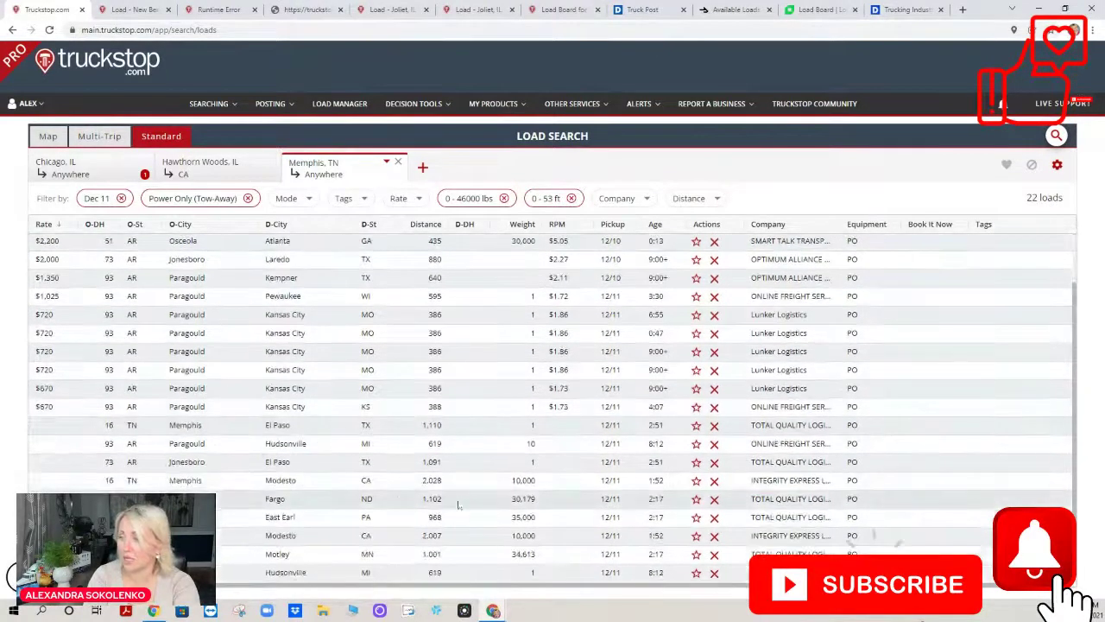
{"action": "scroll", "coordinate": [343, 413], "scroll_direction": "up", "scroll_amount": 1}
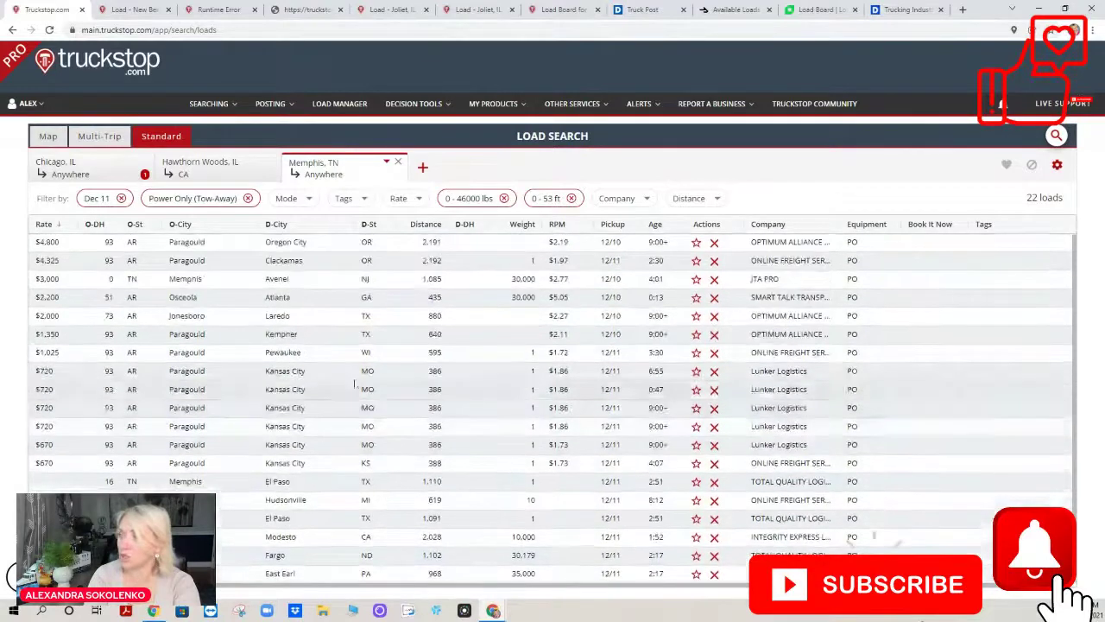
- Close the Memphis power-only search and the Hawthorn Woods to CA flatbed search
{"action": "left_click", "coordinate": [387, 163]}
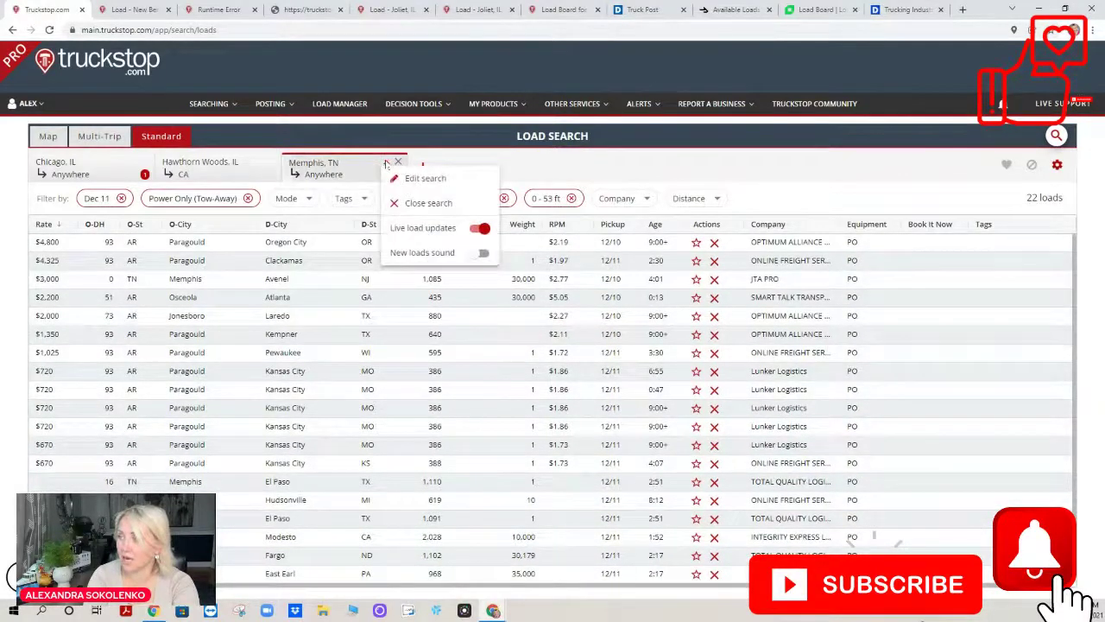
{"action": "left_click", "coordinate": [415, 203]}
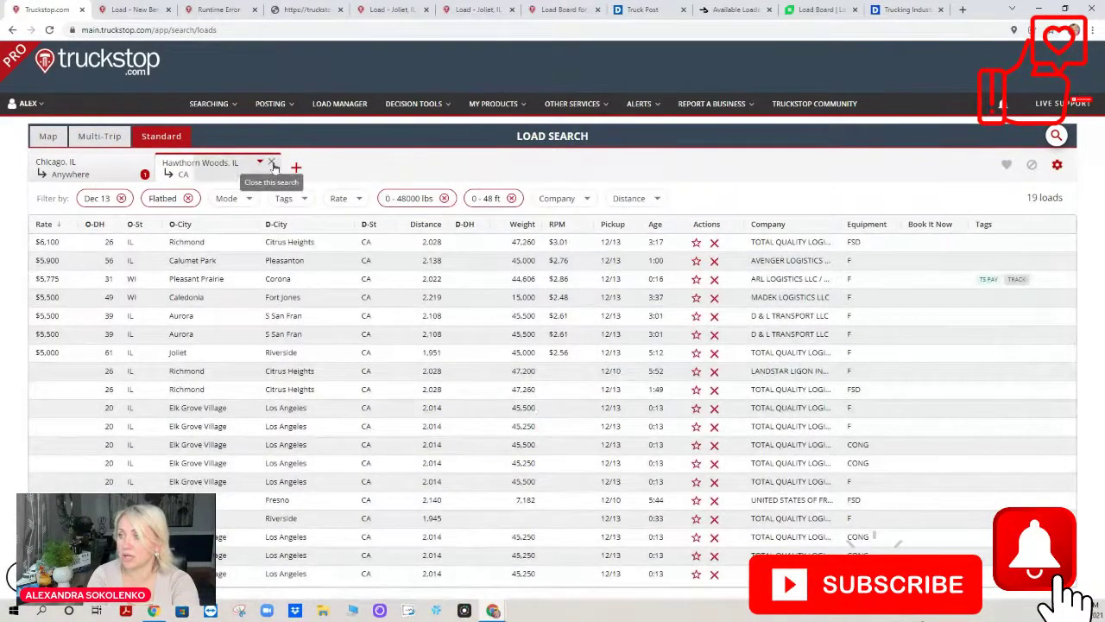
{"action": "left_click", "coordinate": [271, 163]}
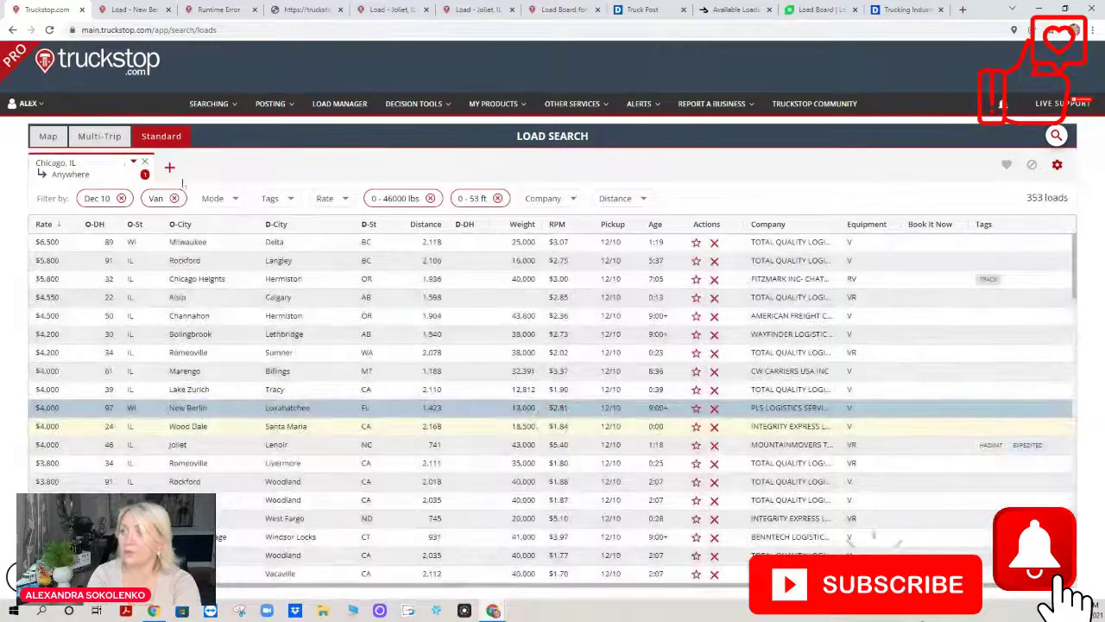
- Start a new truck posting and set its equipment to SD - Step Deck
{"action": "left_click", "coordinate": [270, 105]}
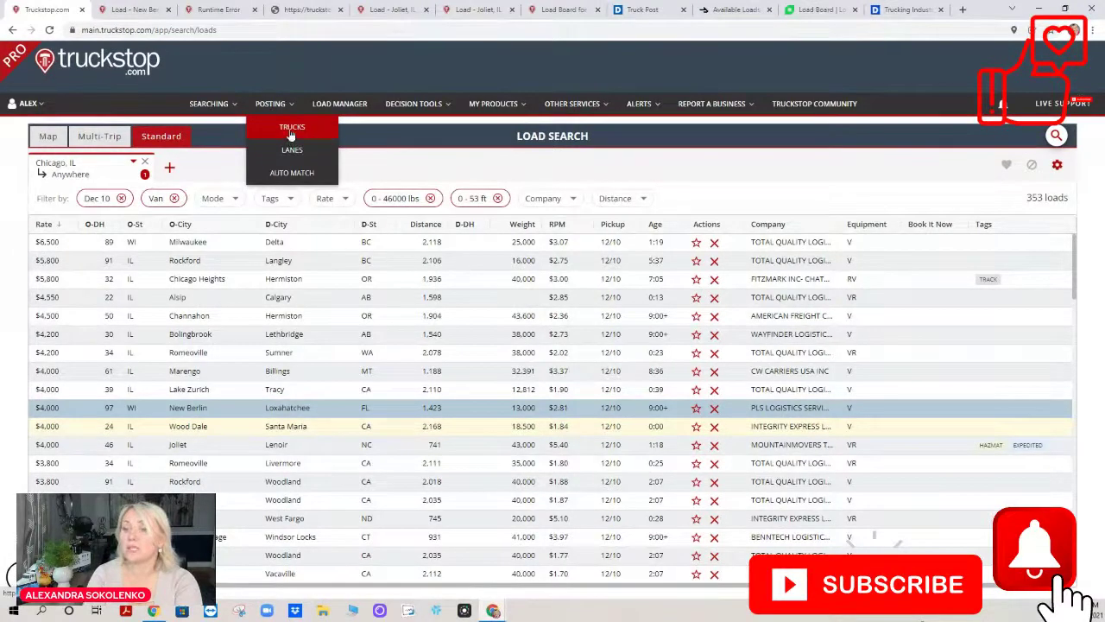
{"action": "left_click", "coordinate": [292, 129]}
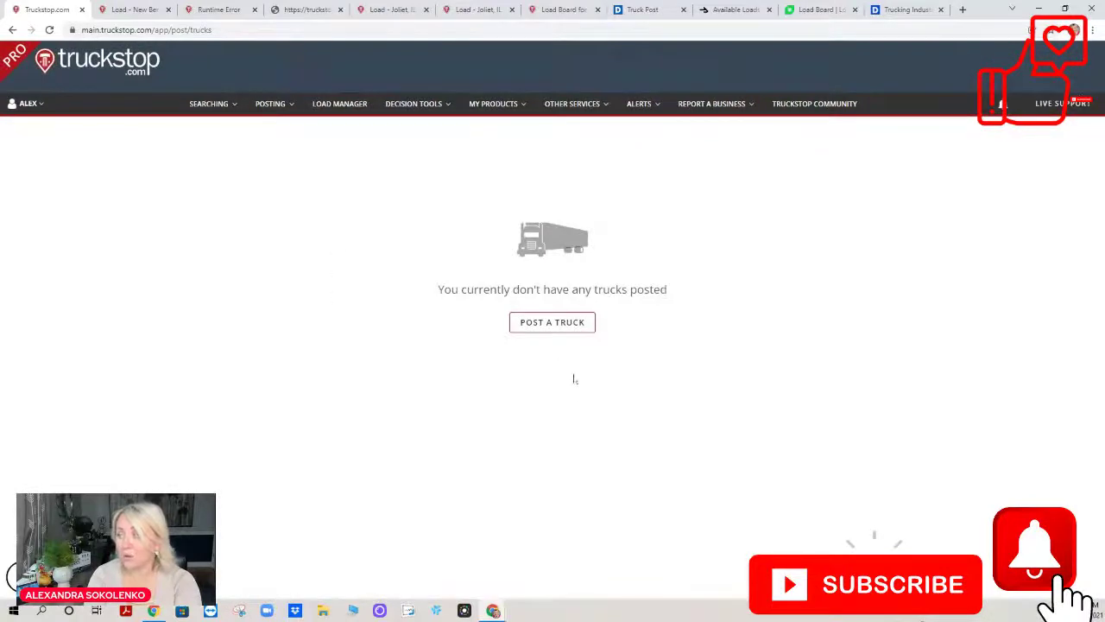
{"action": "left_click", "coordinate": [544, 322]}
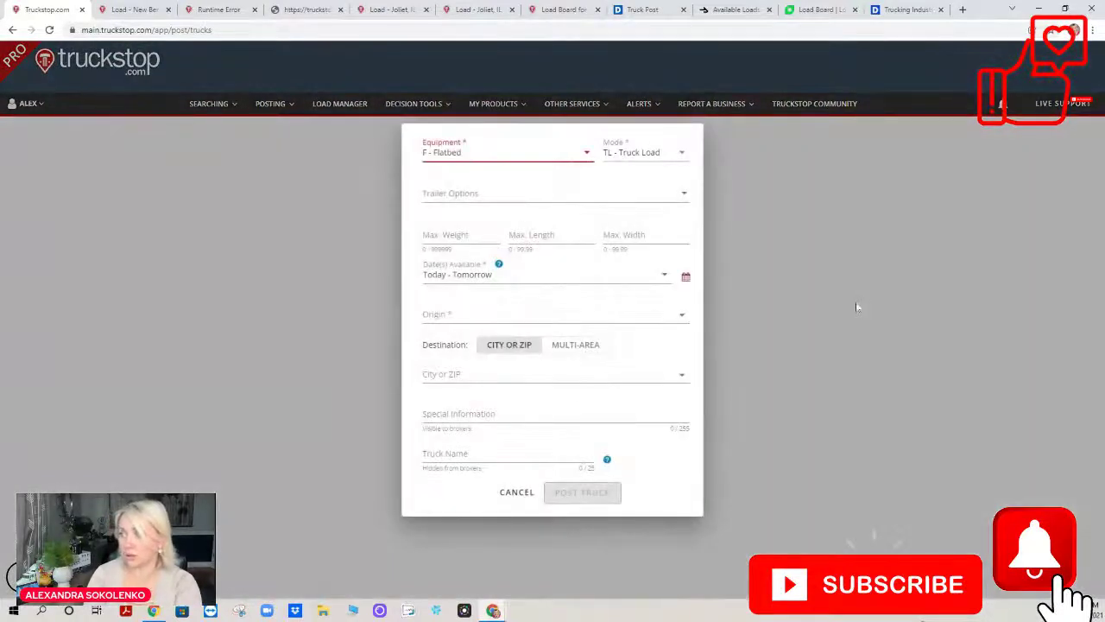
{"action": "left_click", "coordinate": [473, 154]}
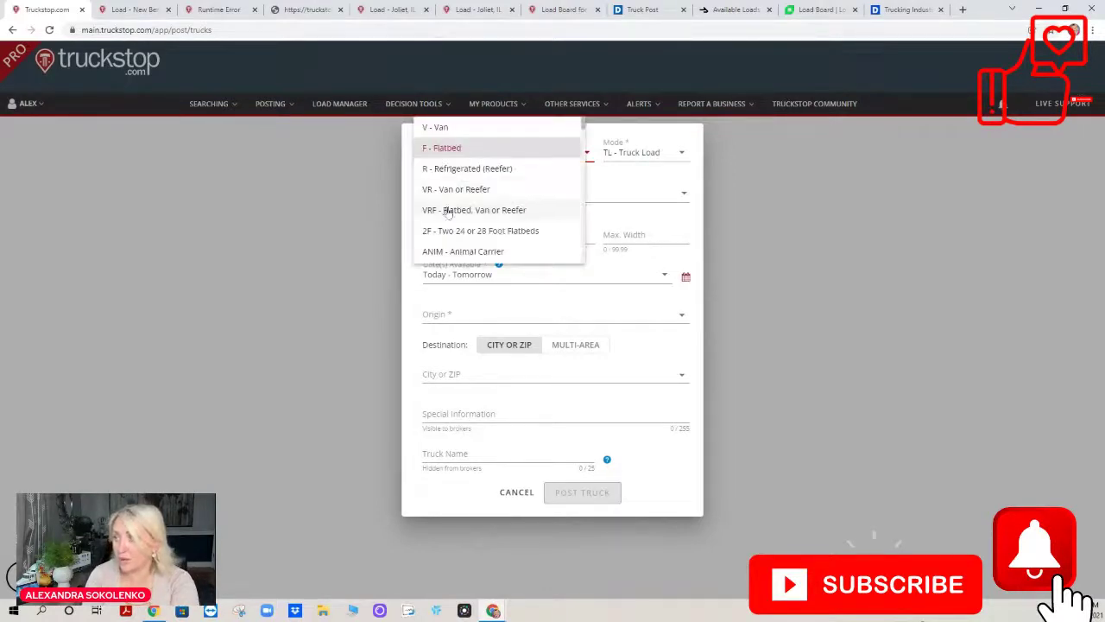
{"action": "scroll", "coordinate": [455, 247], "scroll_direction": "down", "scroll_amount": 2}
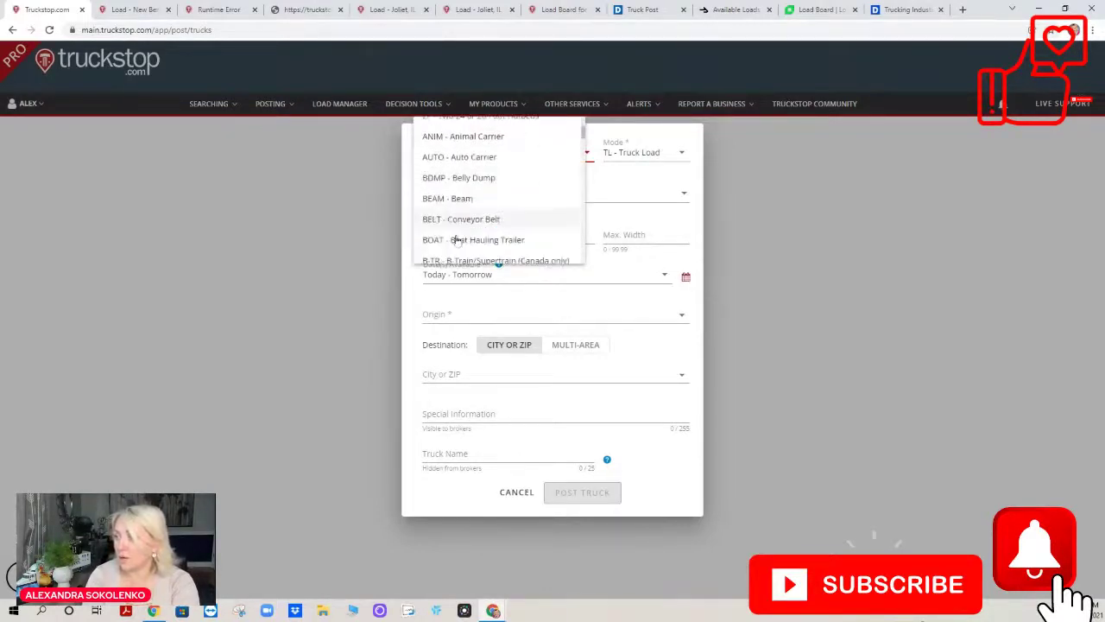
{"action": "scroll", "coordinate": [456, 212], "scroll_direction": "down", "scroll_amount": 2}
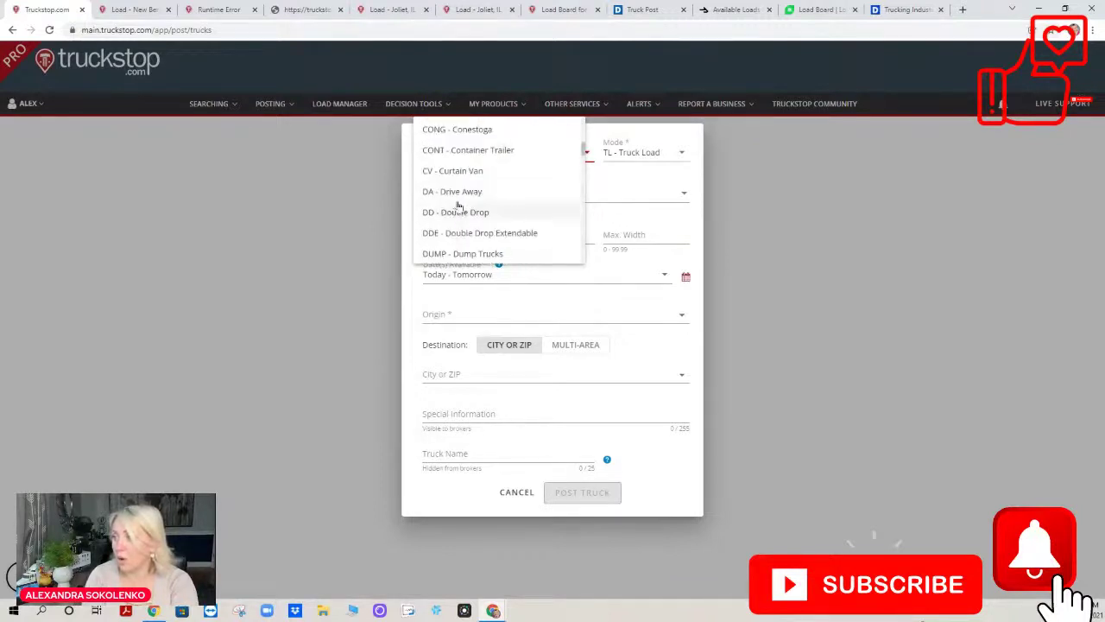
{"action": "scroll", "coordinate": [456, 188], "scroll_direction": "down", "scroll_amount": 2}
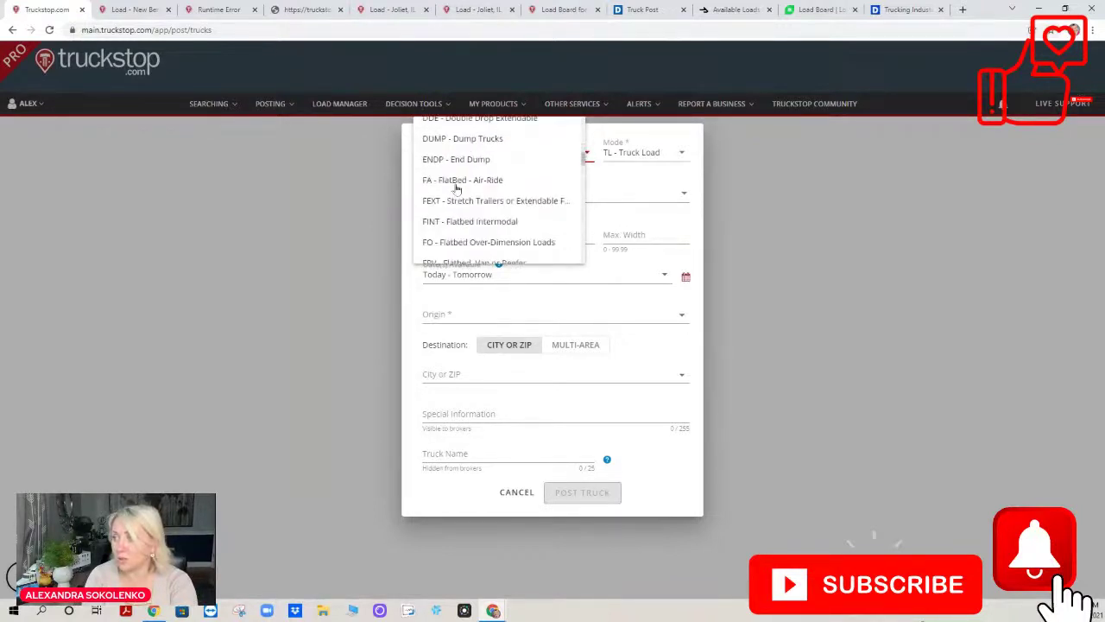
{"action": "scroll", "coordinate": [450, 242], "scroll_direction": "down", "scroll_amount": 5}
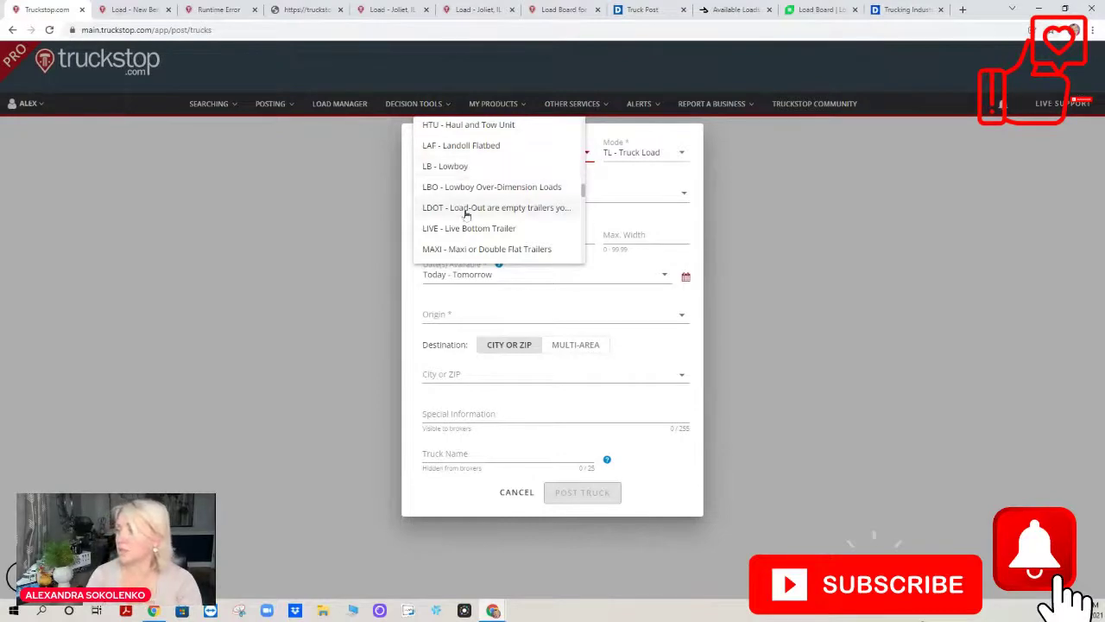
{"action": "scroll", "coordinate": [466, 231], "scroll_direction": "down", "scroll_amount": 3}
{"action": "scroll", "coordinate": [465, 229], "scroll_direction": "down", "scroll_amount": 1}
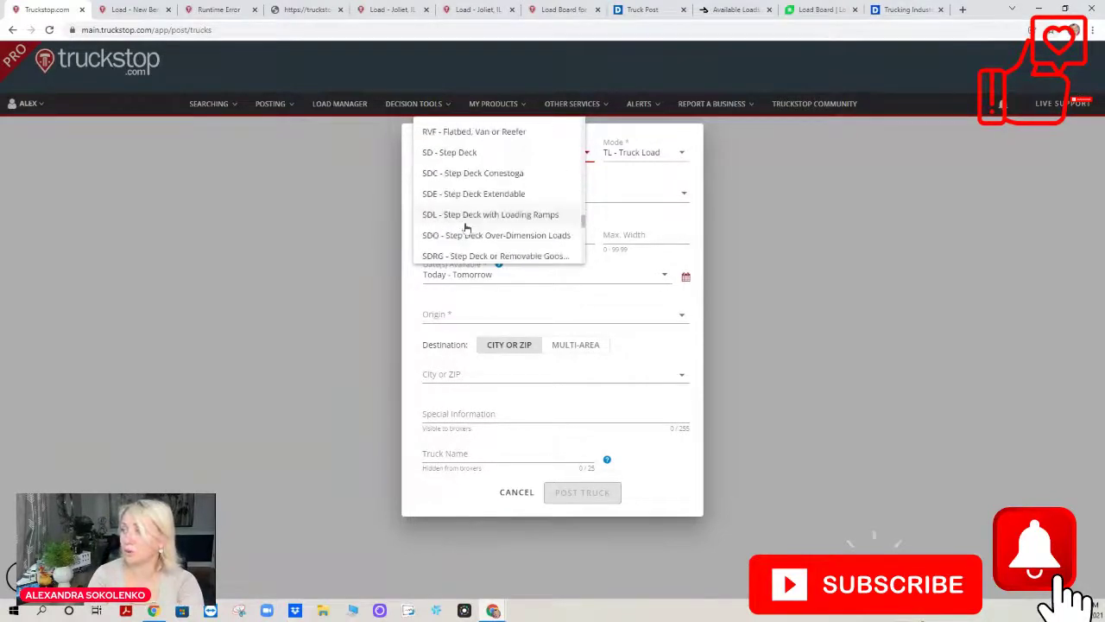
{"action": "left_click", "coordinate": [471, 153]}
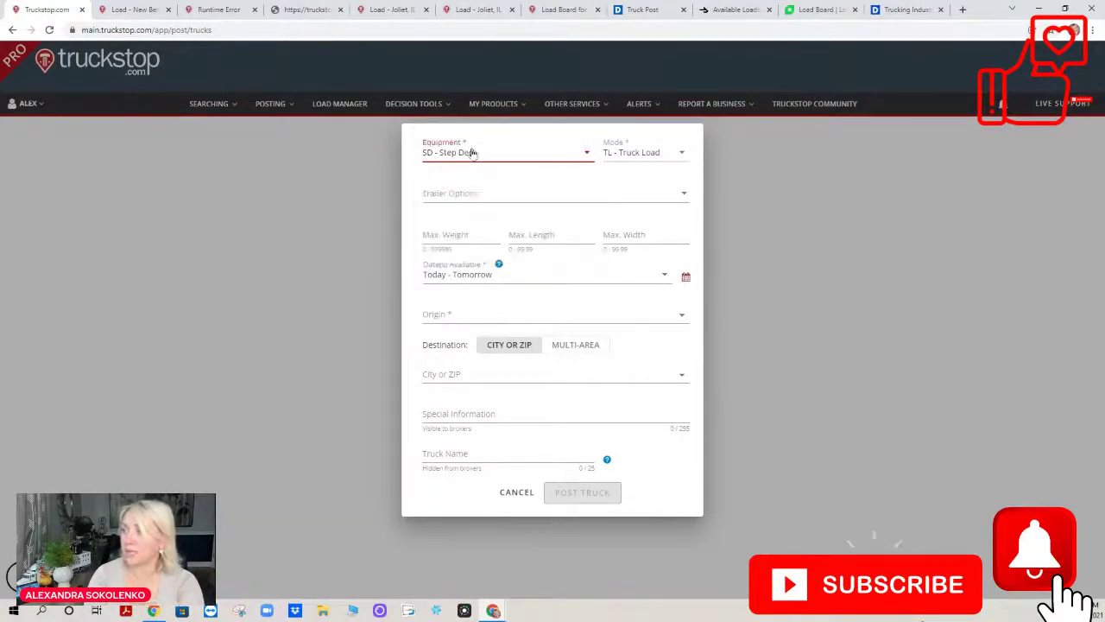
- Try the PTL - Partial mode for the truck posting and return it to TL - Truck Load
{"action": "left_click", "coordinate": [651, 154]}
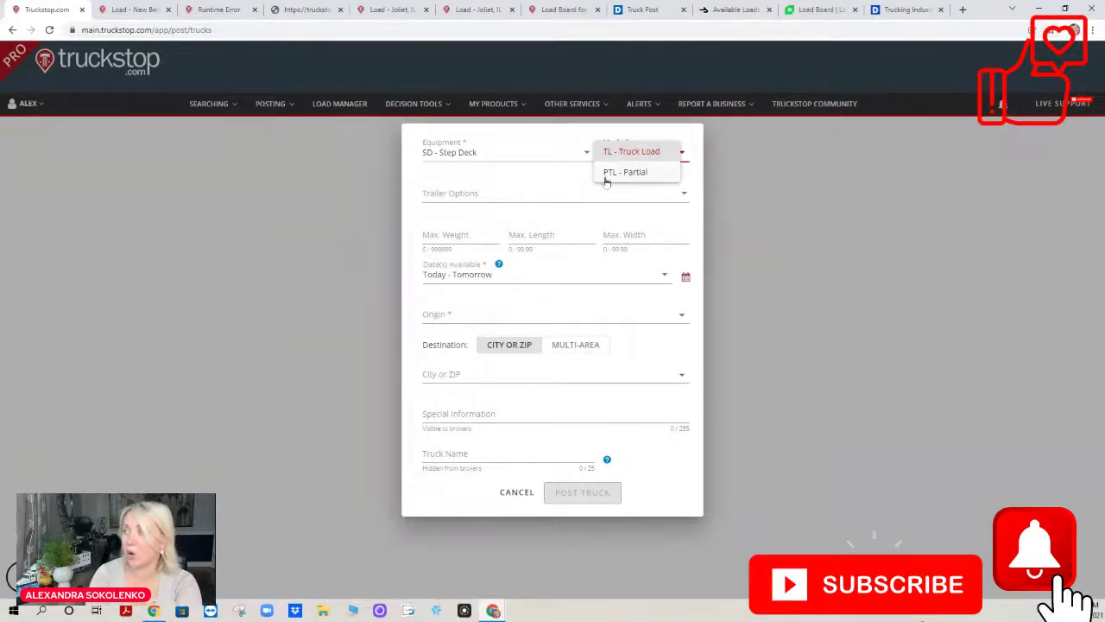
{"action": "left_click", "coordinate": [633, 173]}
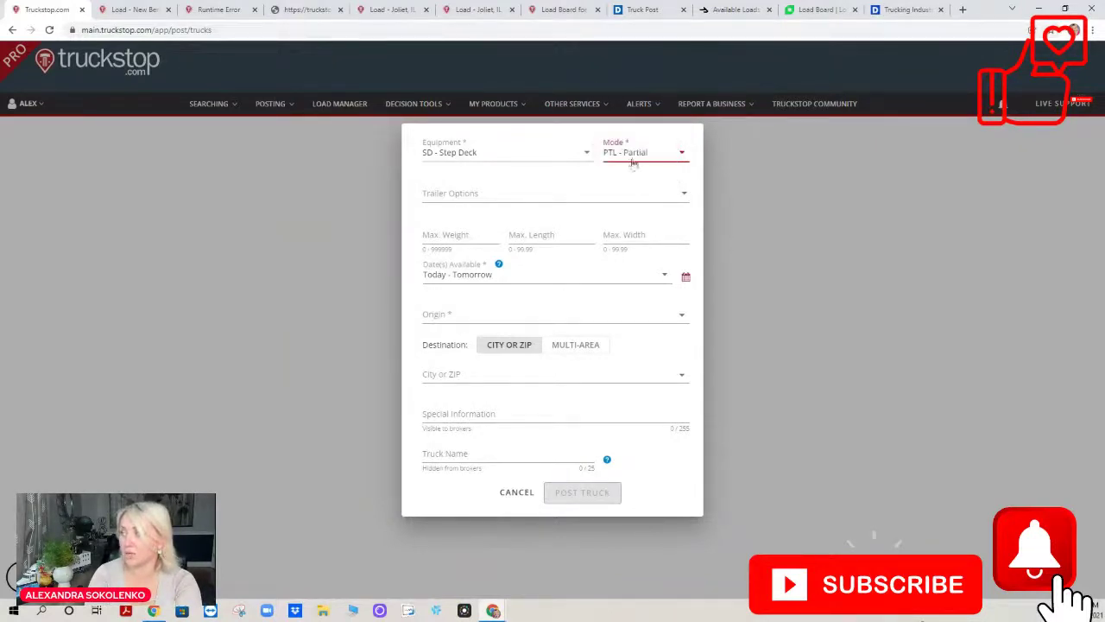
{"action": "left_click", "coordinate": [636, 159]}
{"action": "left_click", "coordinate": [629, 131]}
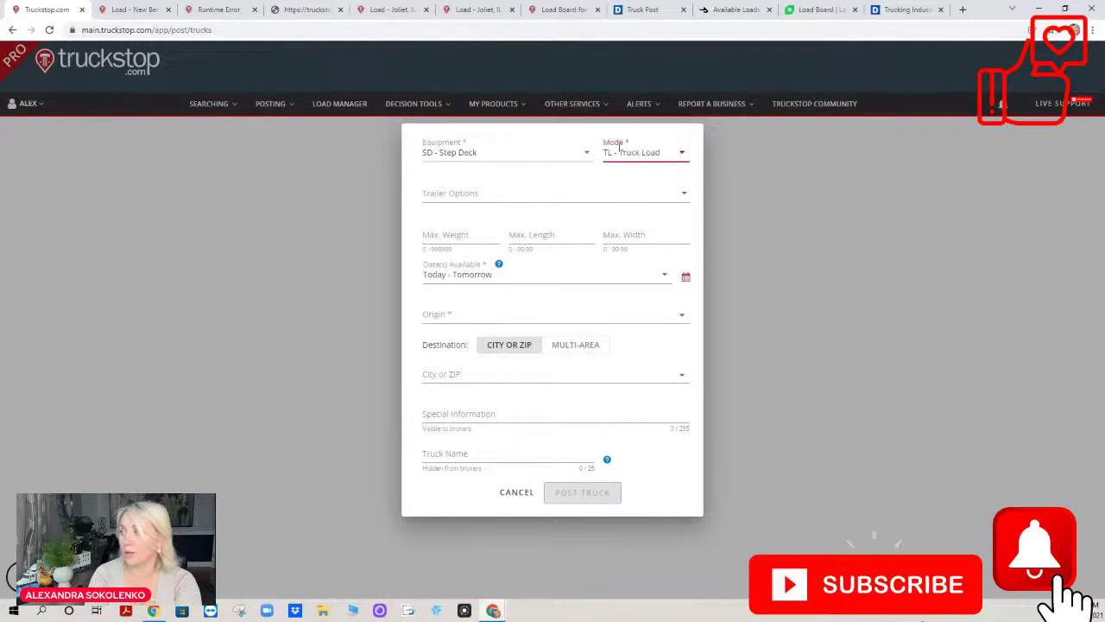
- Add Tarp and Team as trailer options for the step deck posting
{"action": "left_click", "coordinate": [453, 192]}
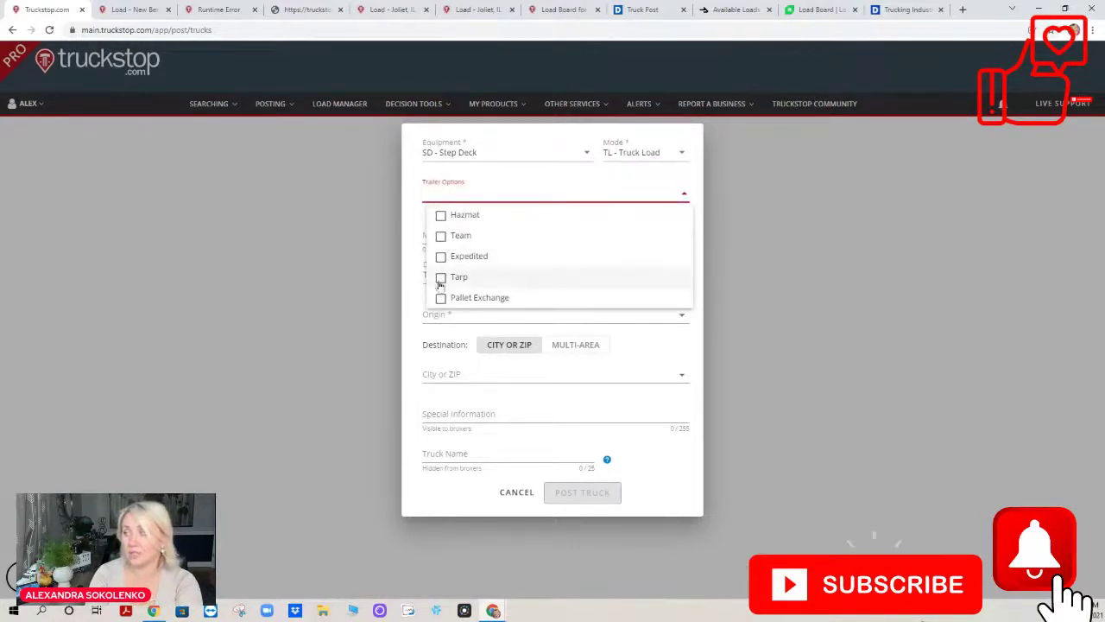
{"action": "left_click", "coordinate": [441, 278]}
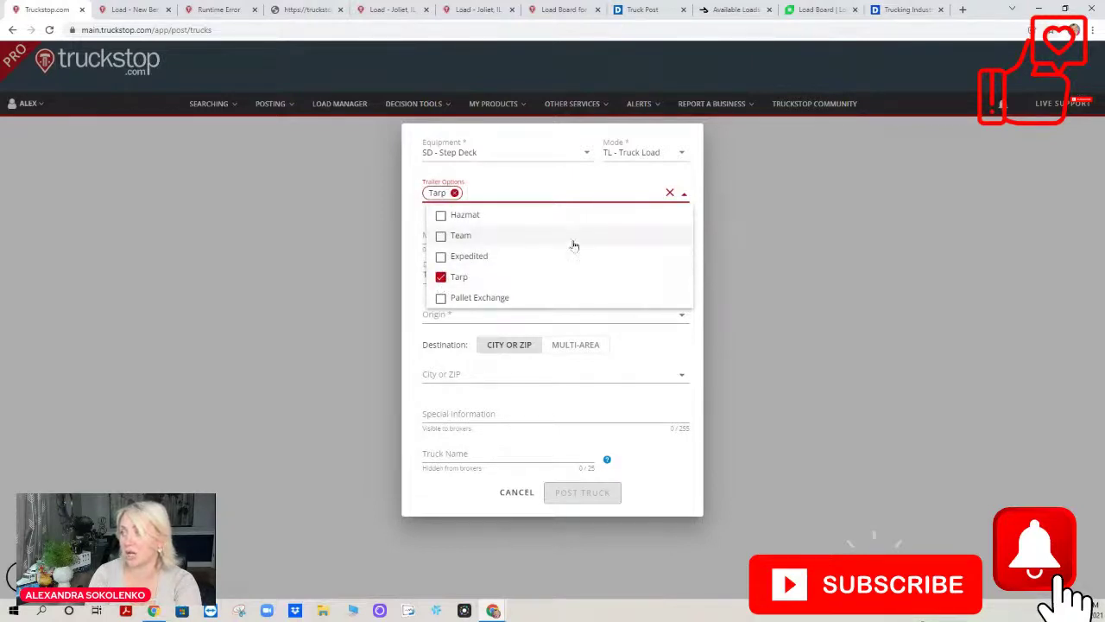
{"action": "left_click", "coordinate": [442, 237]}
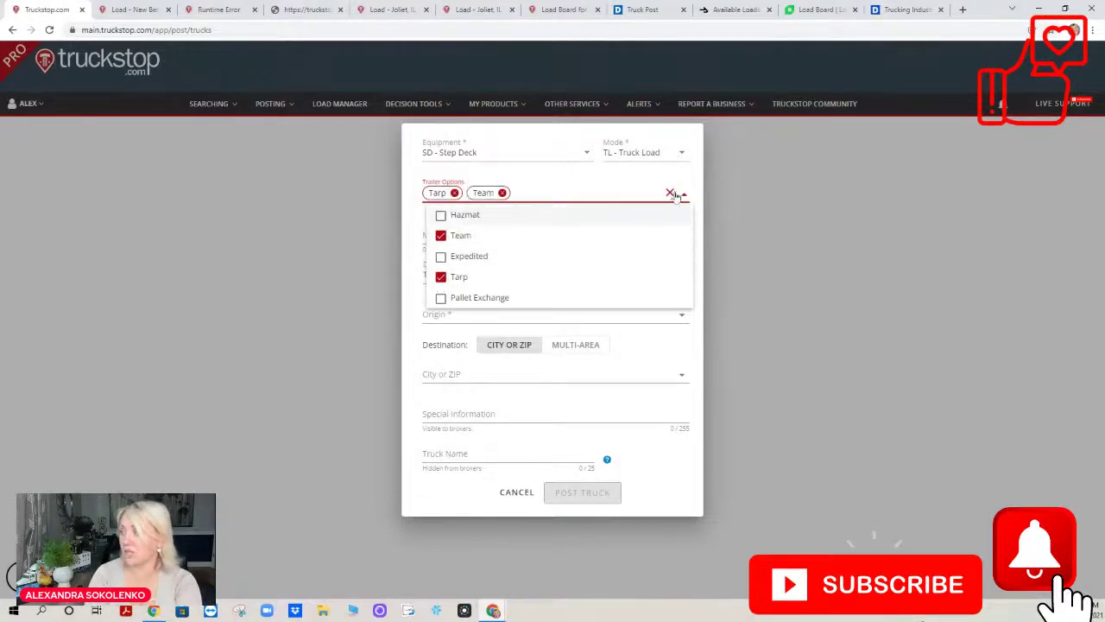
{"action": "left_click", "coordinate": [605, 328]}
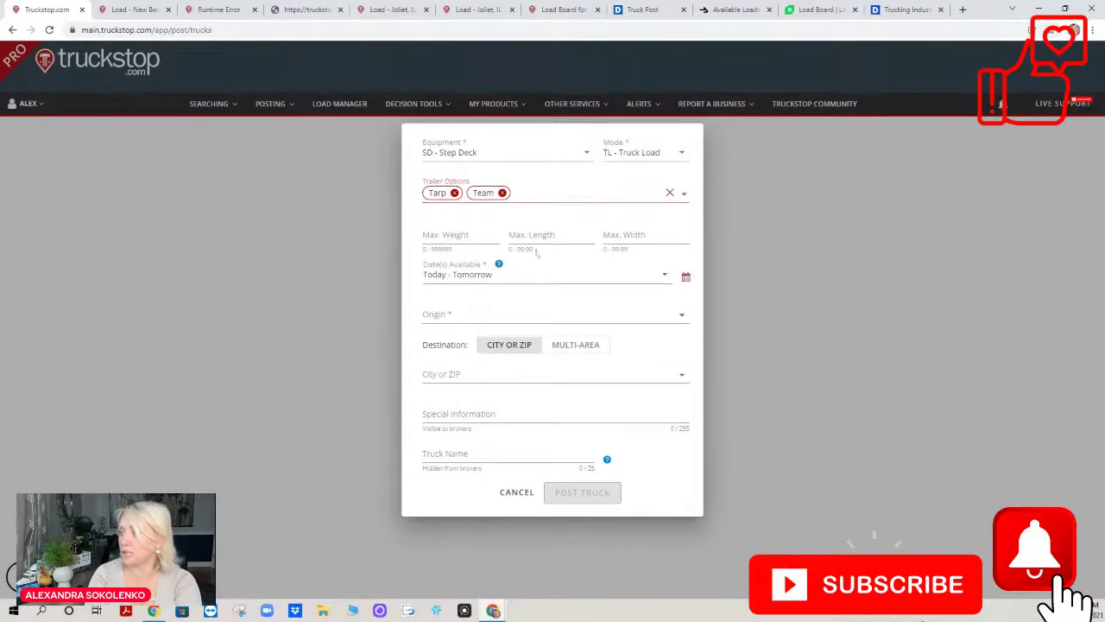
- Set the truck's max weight to 48000 and max length to 48, leaving the max width empty
{"action": "left_click", "coordinate": [488, 233]}
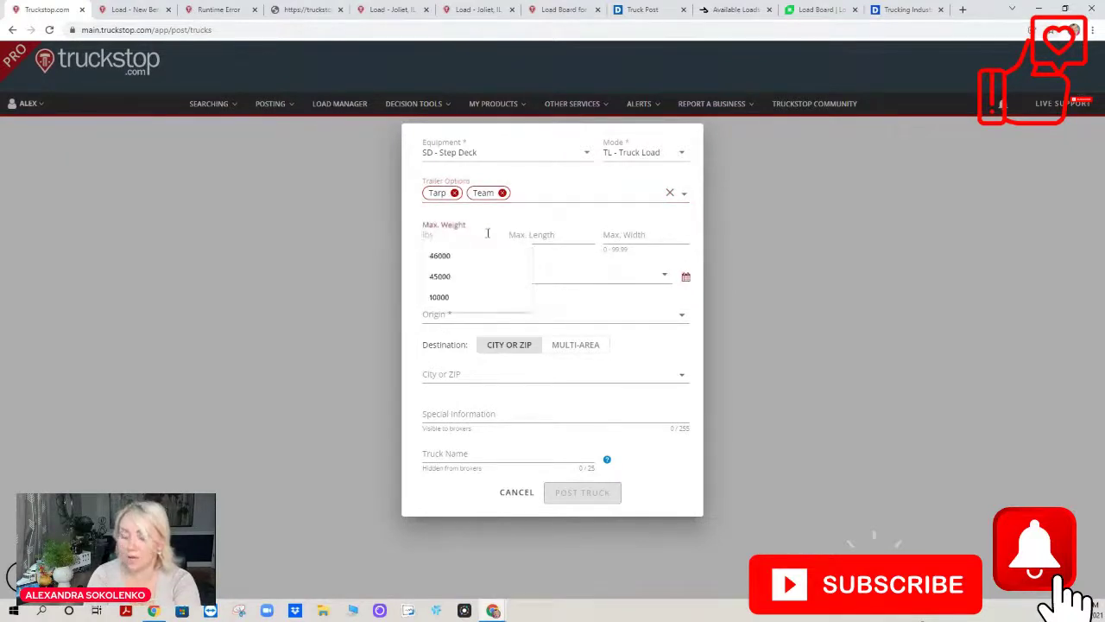
{"action": "type", "text": "48000"}
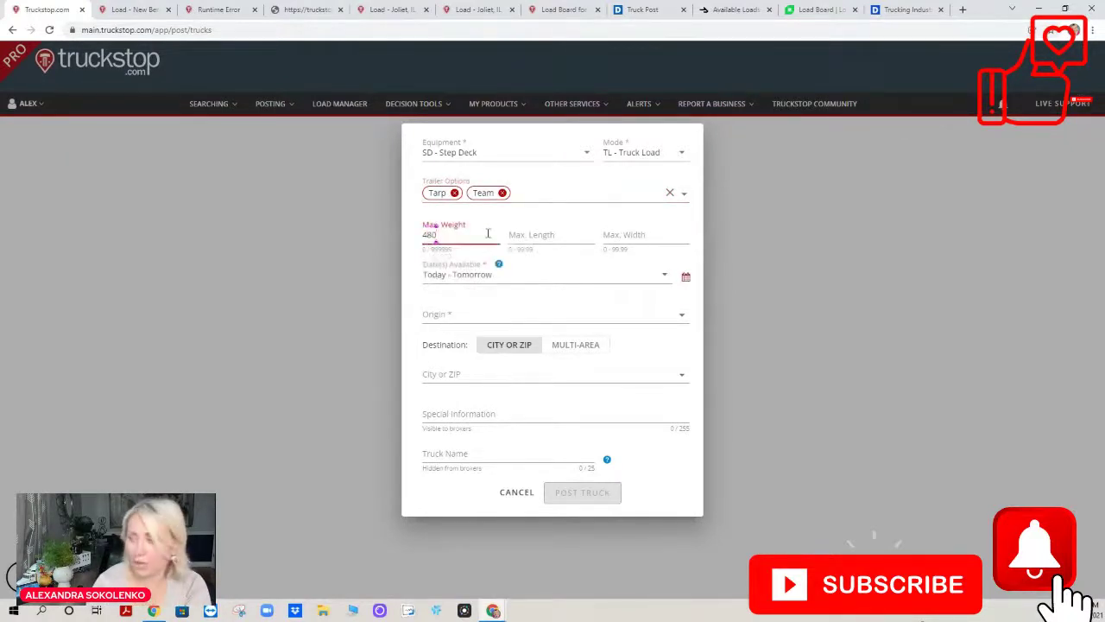
{"action": "left_click", "coordinate": [522, 233]}
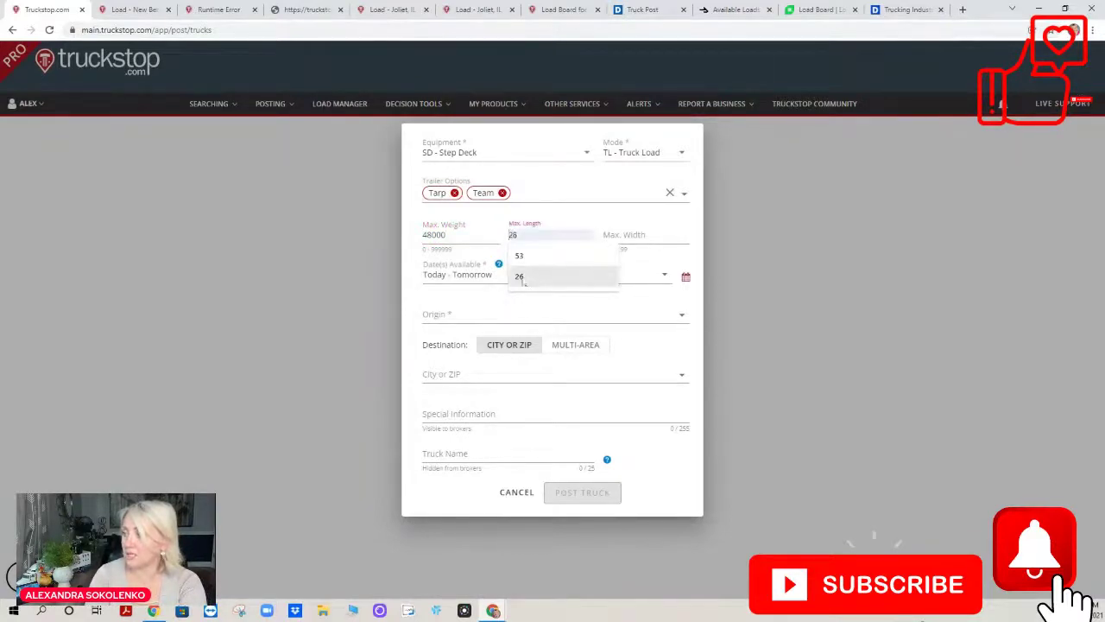
{"action": "type", "text": "48"}
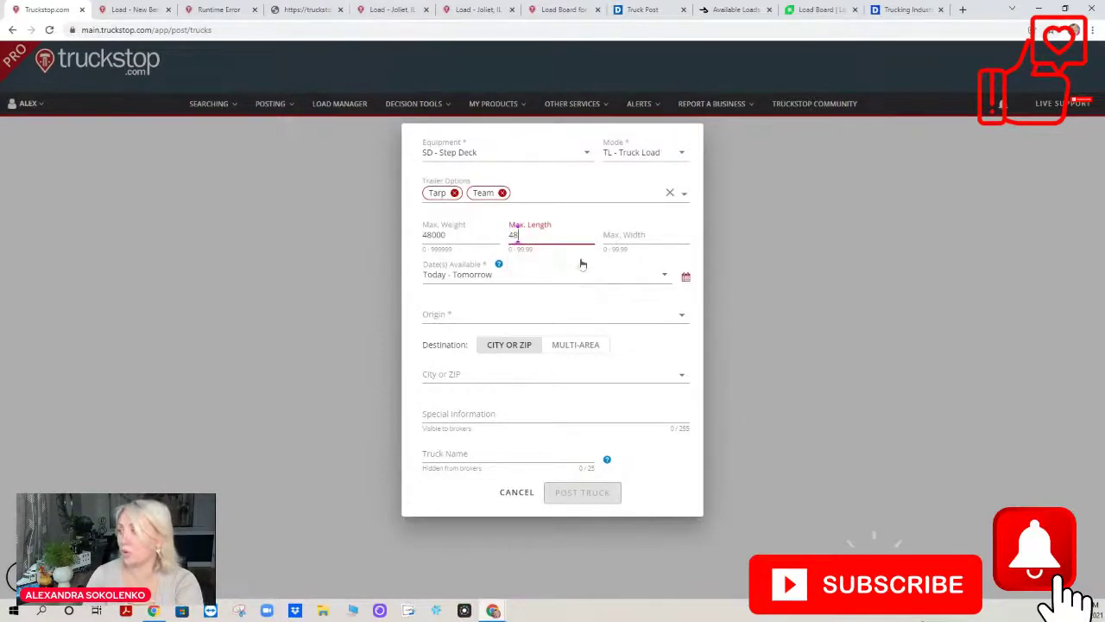
{"action": "left_click", "coordinate": [625, 233]}
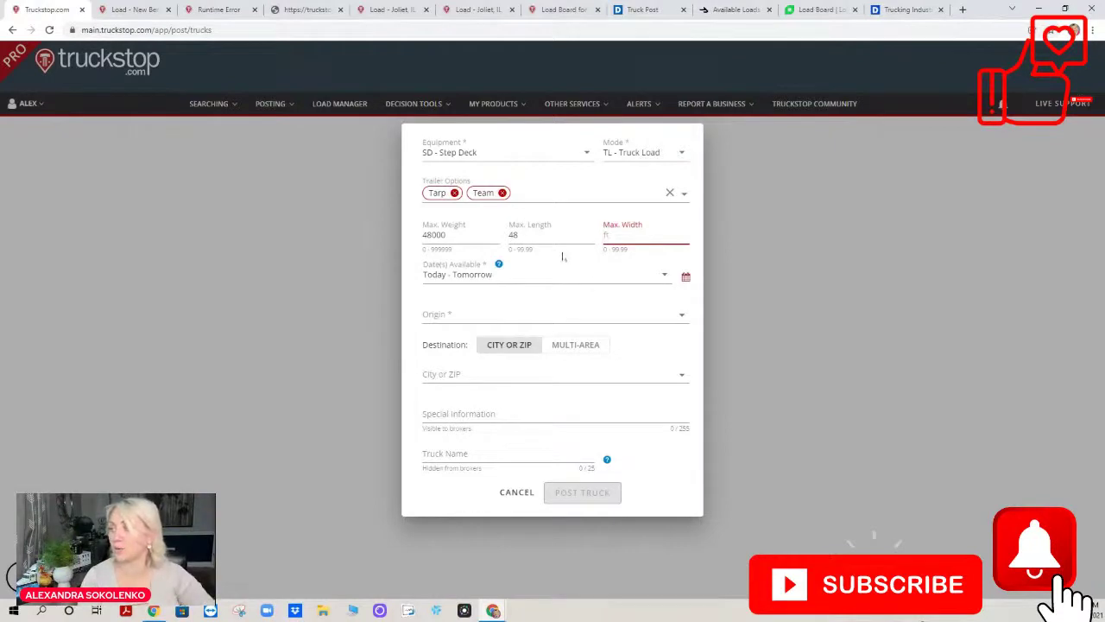
- Set the truck's available date to the single day 12/13/2021
{"action": "left_click", "coordinate": [687, 279]}
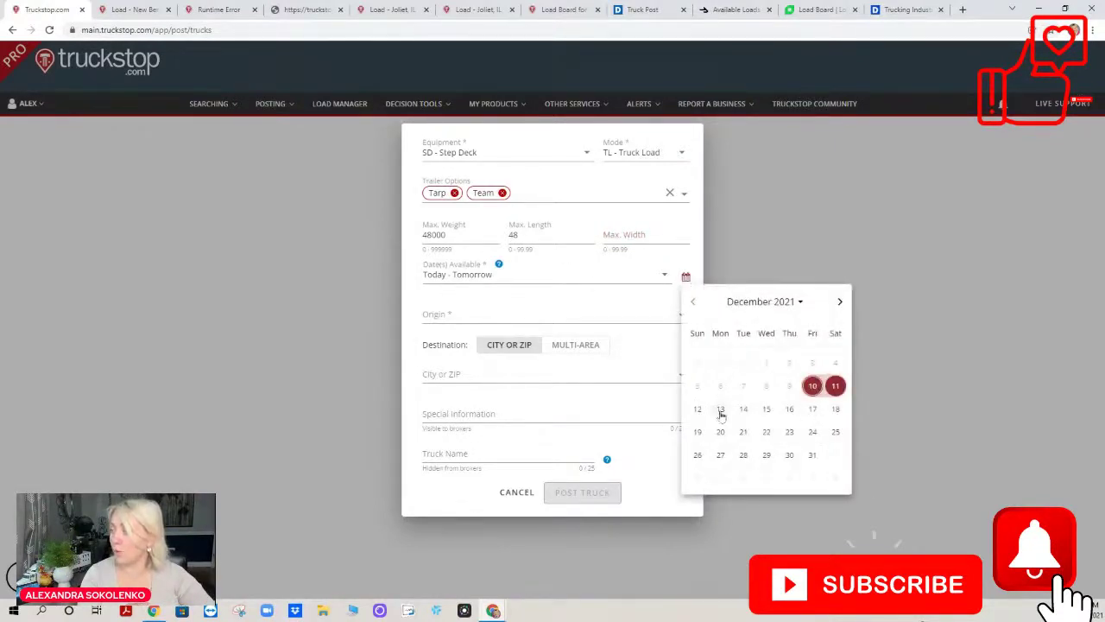
{"action": "left_click", "coordinate": [721, 411]}
{"action": "left_click", "coordinate": [721, 410]}
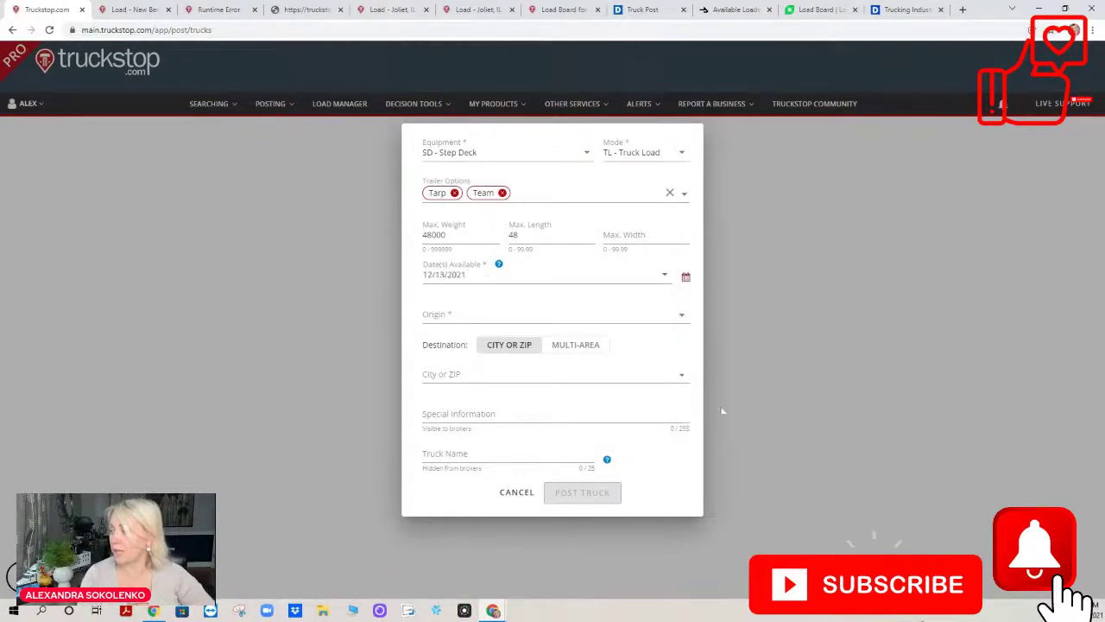
- Set the truck's origin to Seattle, WA, USA with a radius of 200 miles
{"action": "left_click", "coordinate": [465, 313]}
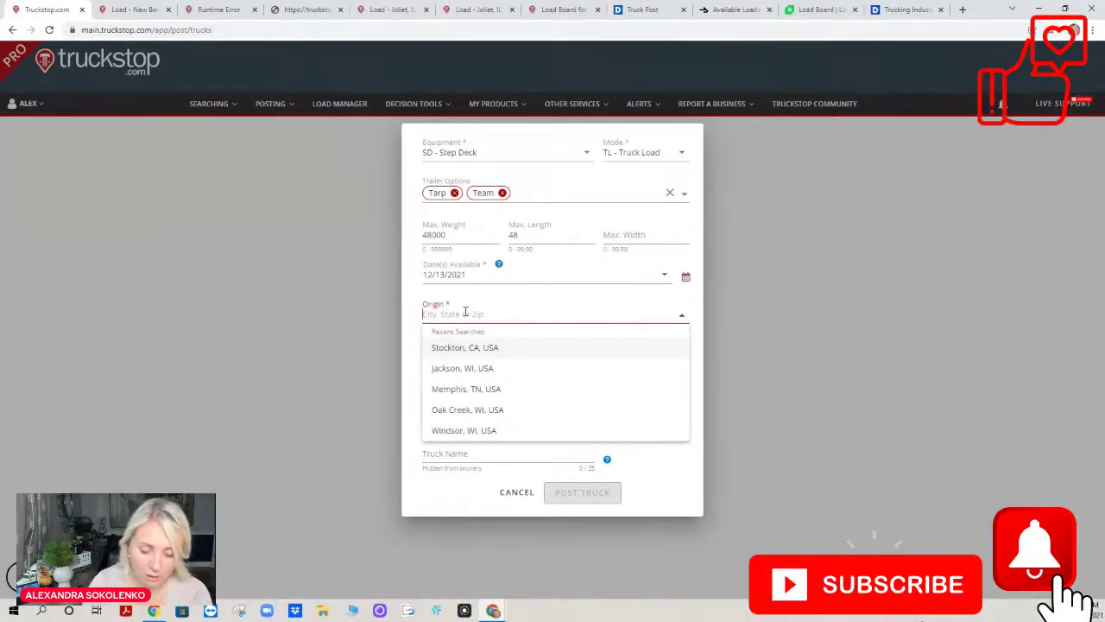
{"action": "type", "text": "SEATTLE"}
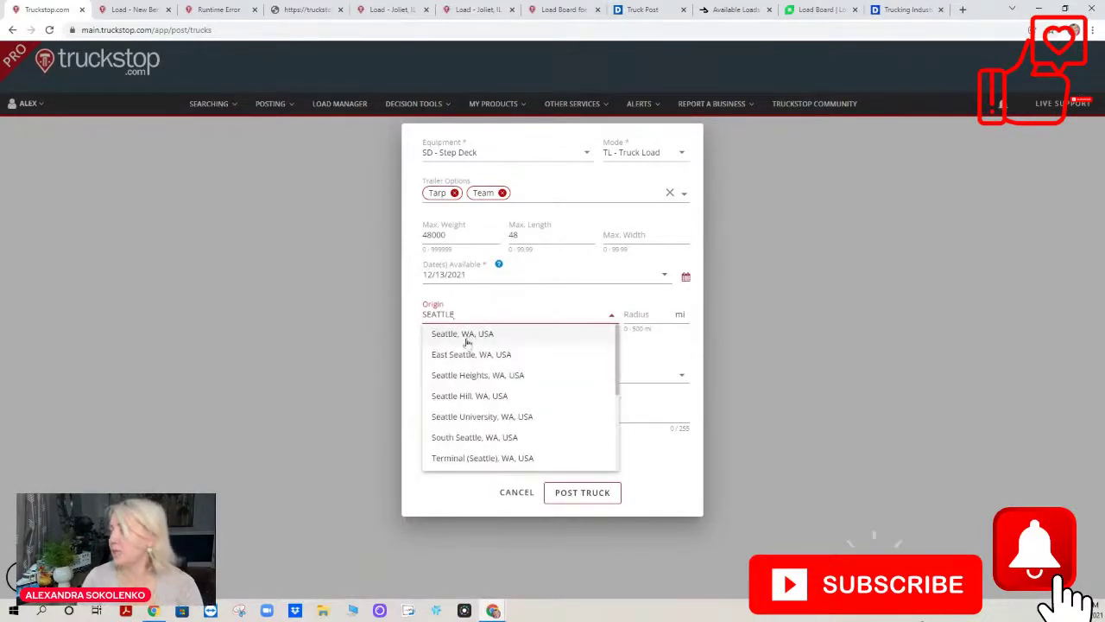
{"action": "left_click", "coordinate": [464, 334]}
{"action": "left_click", "coordinate": [654, 317]}
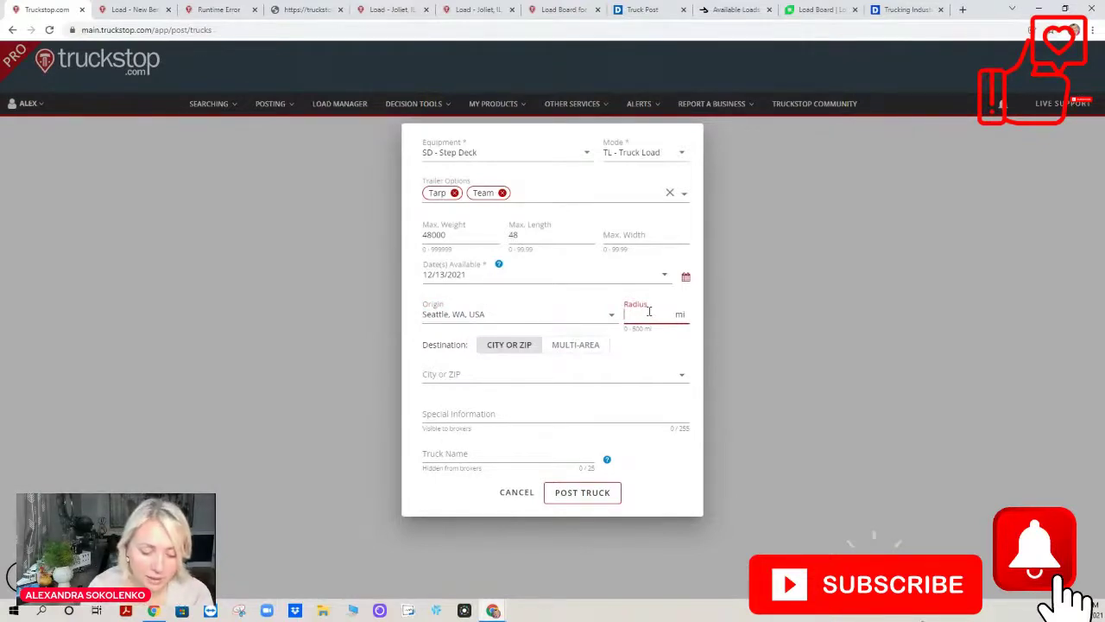
{"action": "type", "text": "2"}
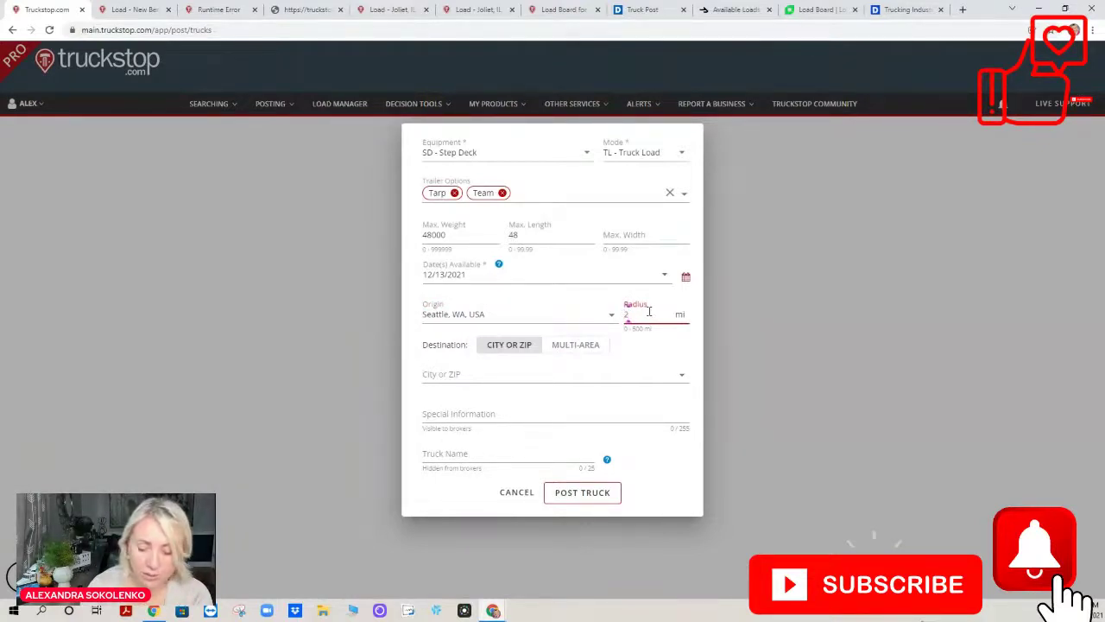
{"action": "type", "text": "00"}
- Choose a multi-area destination of OR, CA, NV, ID, AZ, UT and NM, post the truck and dismiss the copy-a-post tip
{"action": "left_click", "coordinate": [596, 372]}
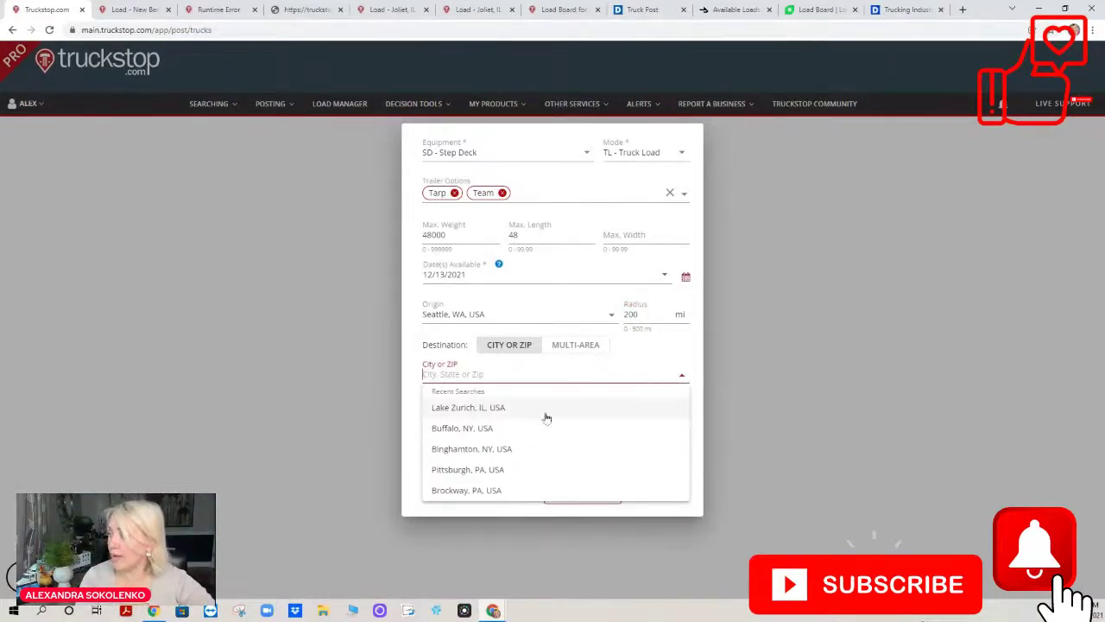
{"action": "left_click", "coordinate": [619, 351]}
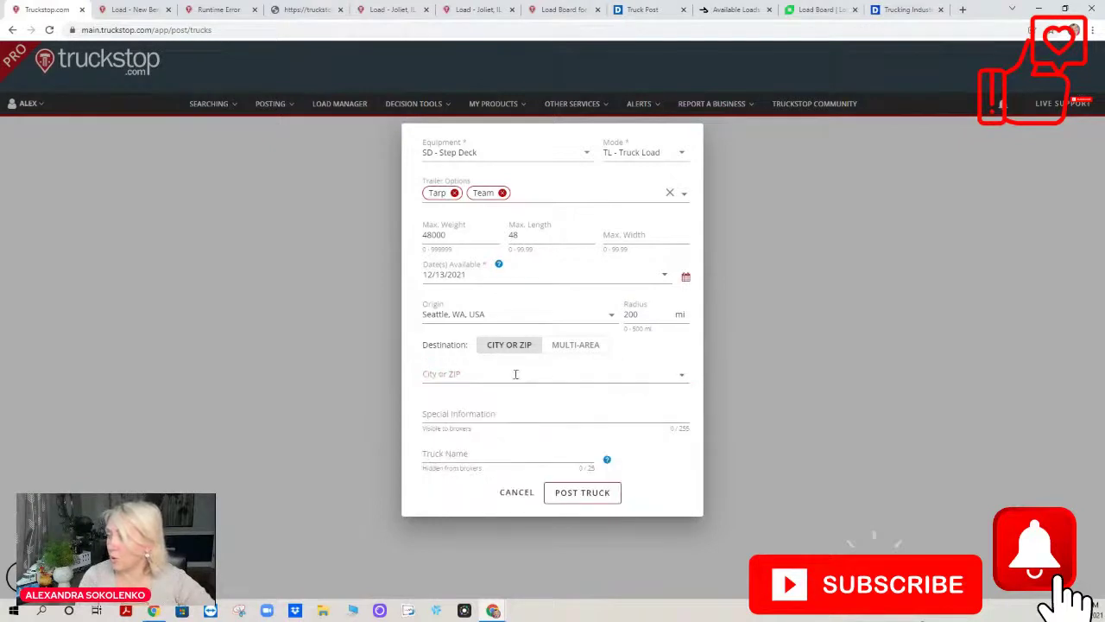
{"action": "left_click", "coordinate": [575, 343]}
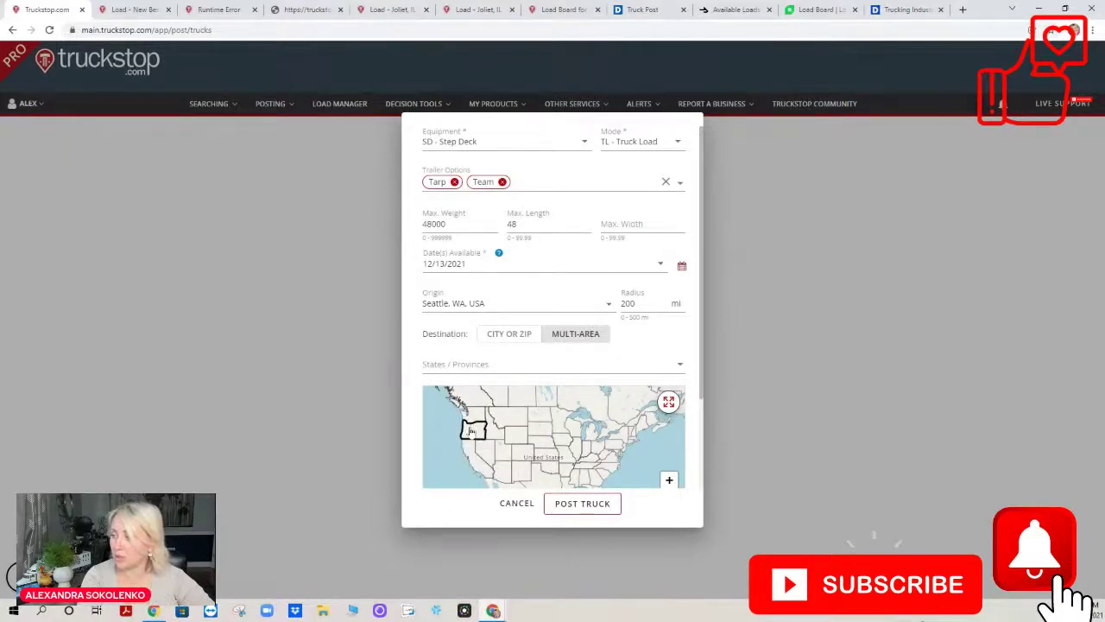
{"action": "scroll", "coordinate": [472, 423], "scroll_direction": "down", "scroll_amount": 1}
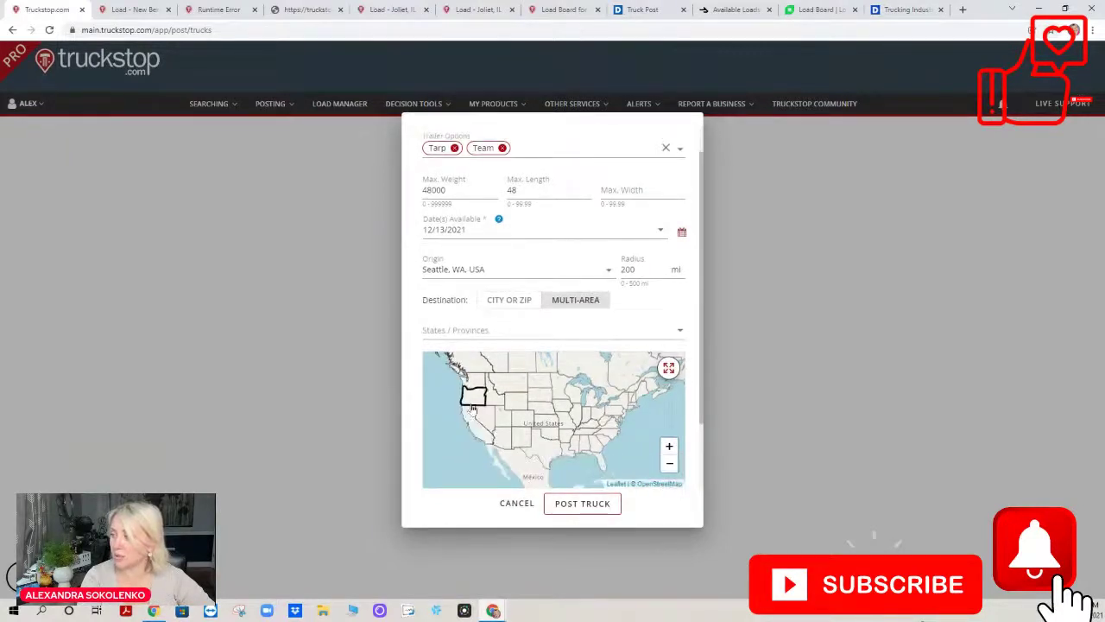
{"action": "left_click", "coordinate": [474, 395]}
{"action": "left_click", "coordinate": [470, 423]}
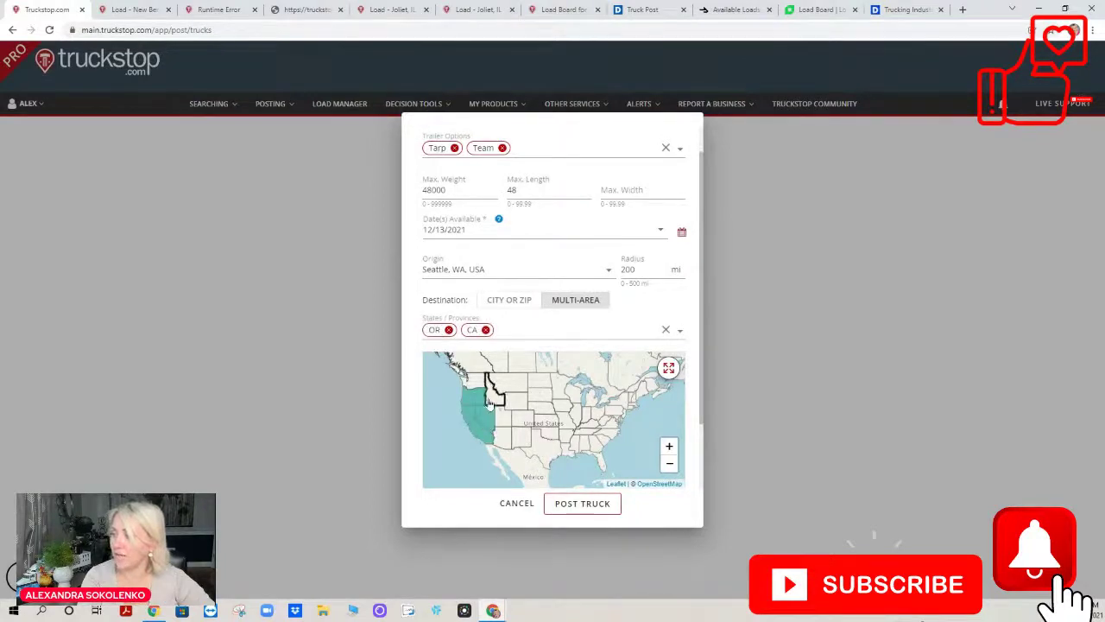
{"action": "left_click", "coordinate": [490, 399]}
{"action": "left_click", "coordinate": [500, 437]}
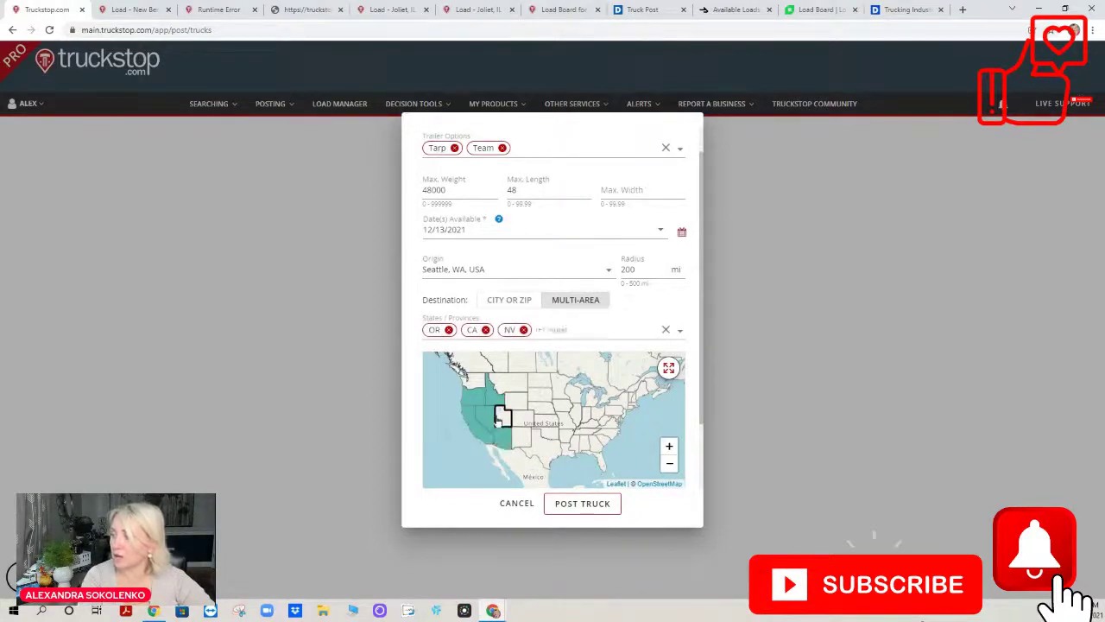
{"action": "left_click", "coordinate": [497, 419]}
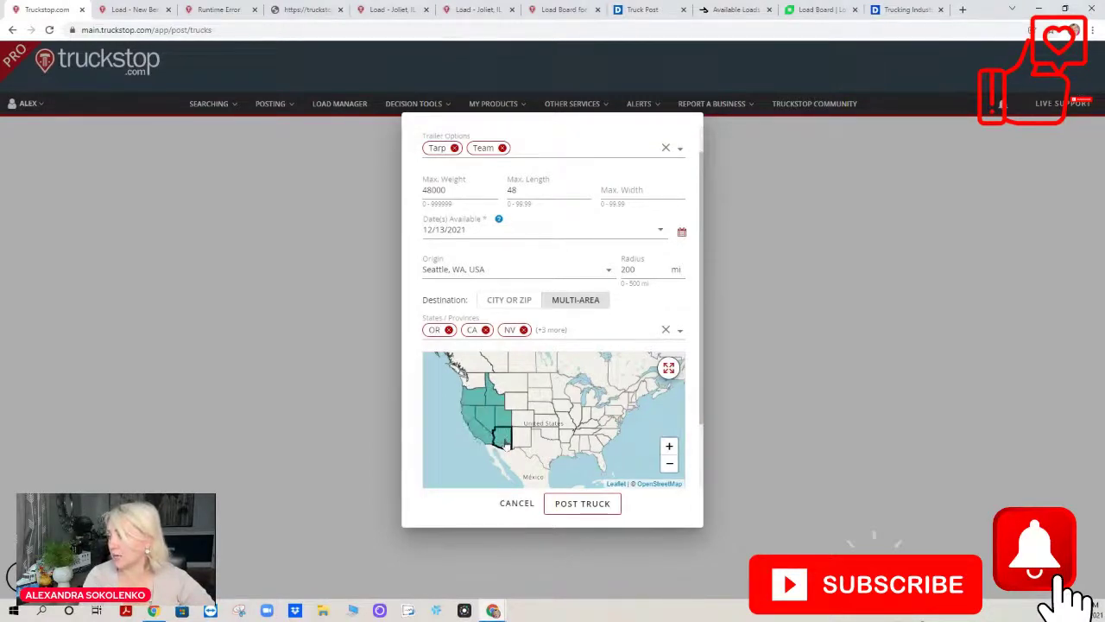
{"action": "left_click", "coordinate": [520, 442]}
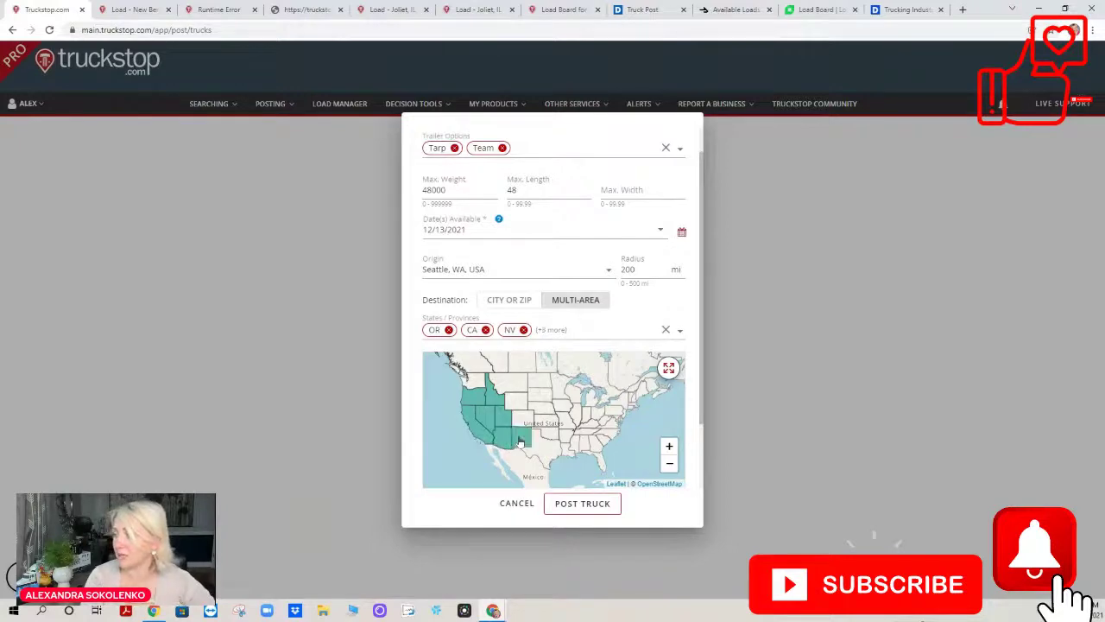
{"action": "left_click", "coordinate": [576, 505]}
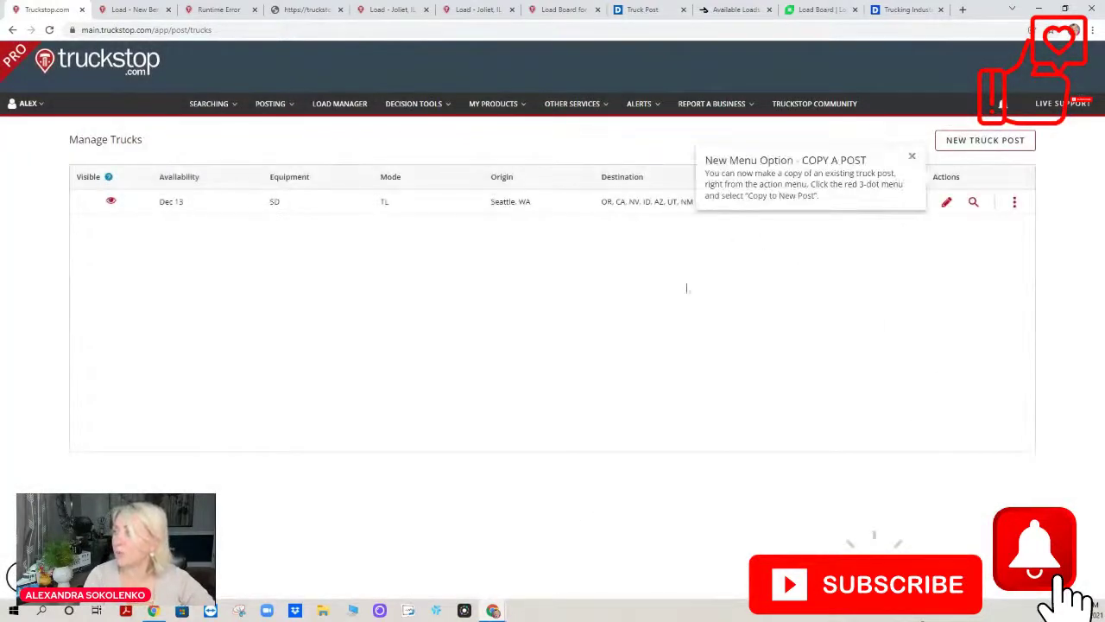
{"action": "left_click", "coordinate": [912, 159]}
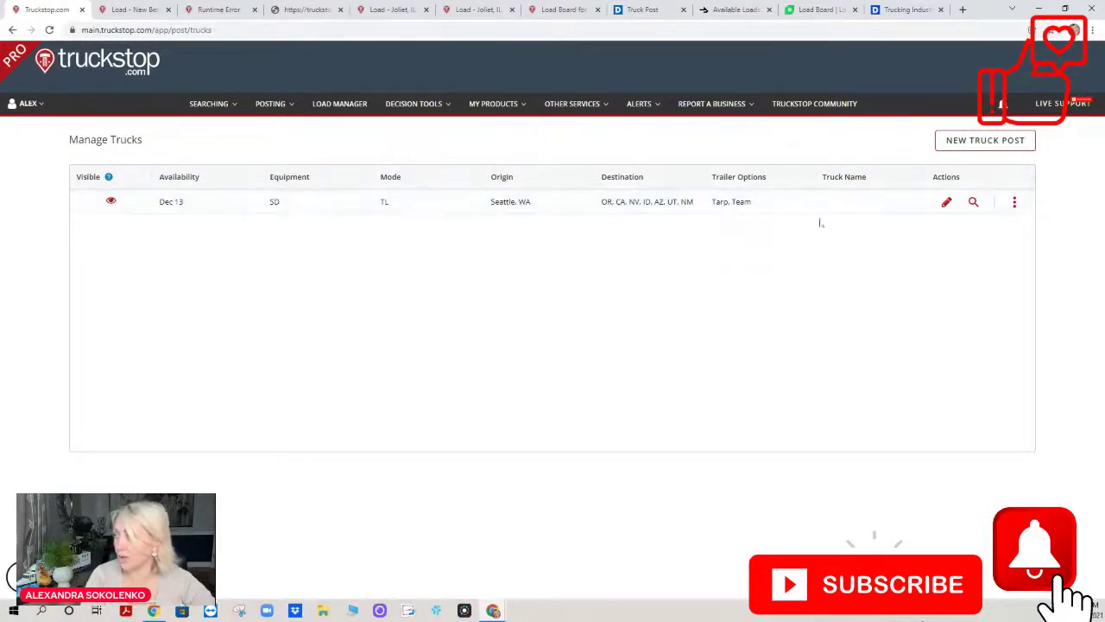
- Edit the posted Seattle truck so that CA is its only destination state, and update the post
{"action": "left_click", "coordinate": [945, 204]}
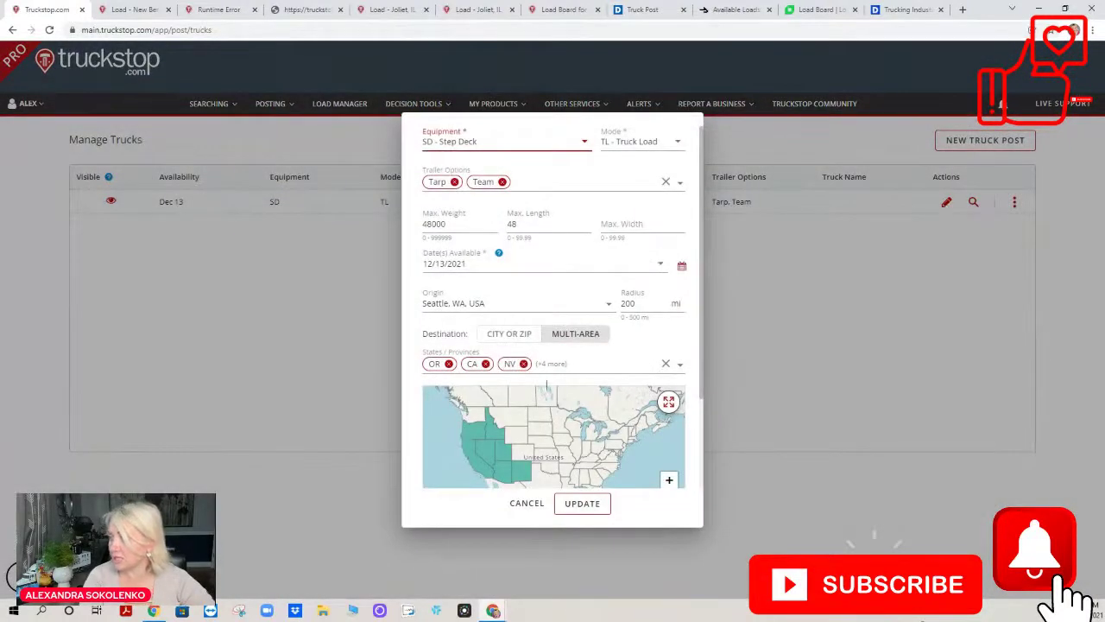
{"action": "scroll", "coordinate": [518, 453], "scroll_direction": "down", "scroll_amount": 1}
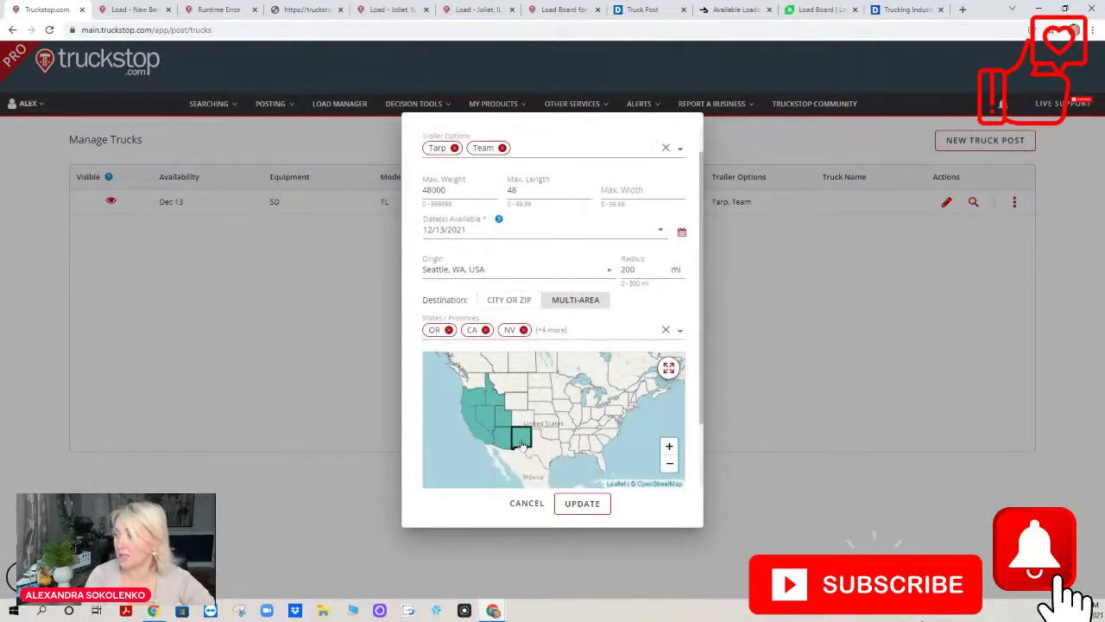
{"action": "left_click", "coordinate": [521, 445]}
{"action": "left_click", "coordinate": [506, 440]}
{"action": "left_click", "coordinate": [504, 420]}
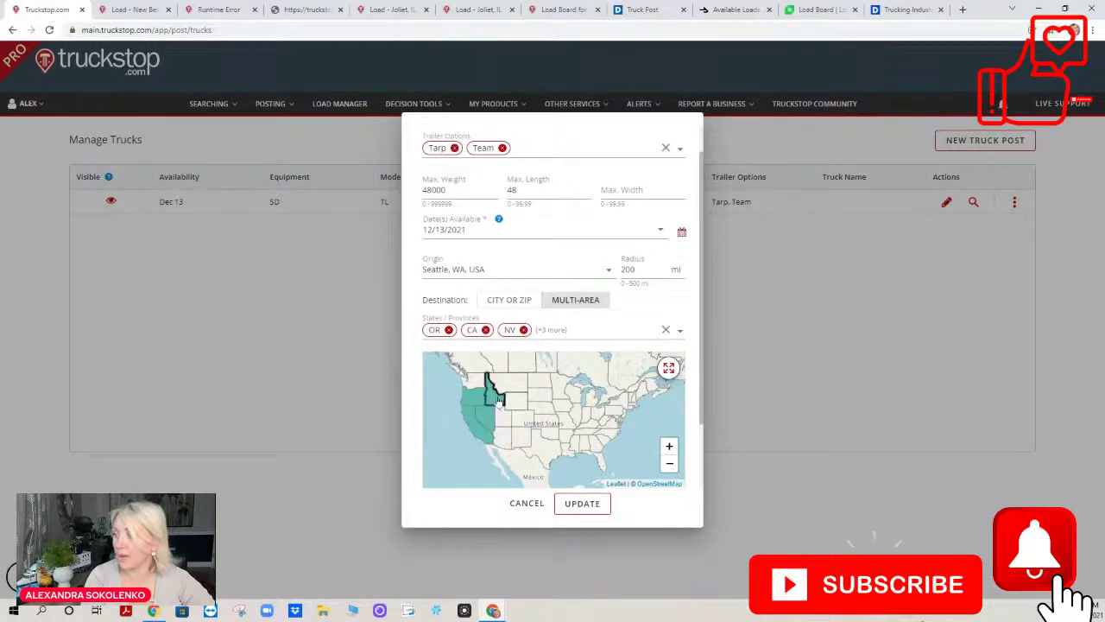
{"action": "left_click", "coordinate": [498, 399]}
{"action": "left_click", "coordinate": [485, 419]}
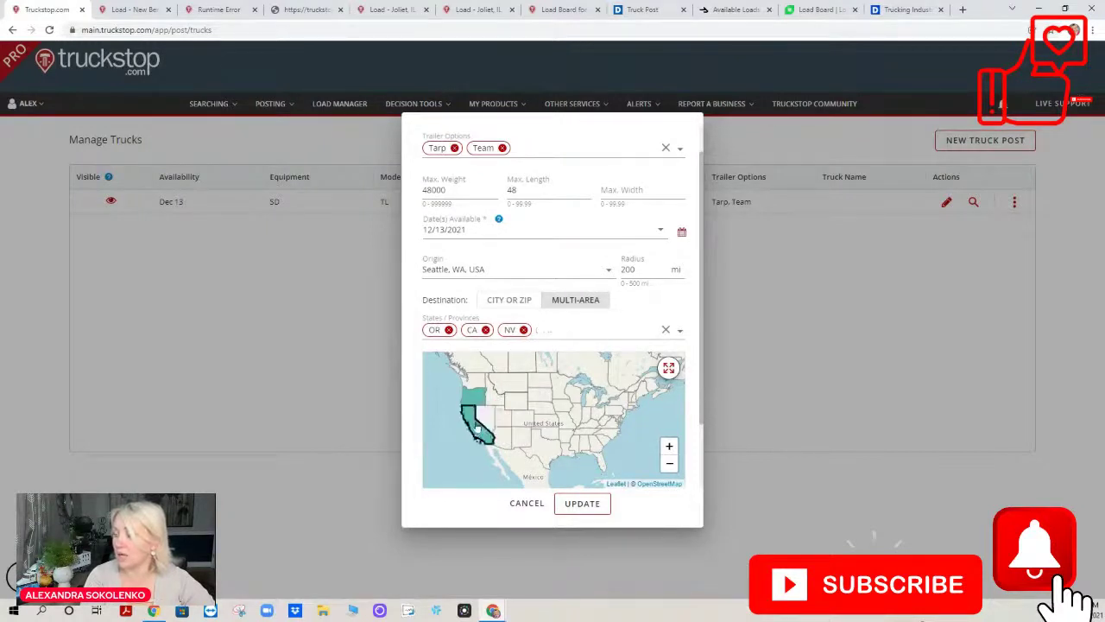
{"action": "left_click", "coordinate": [476, 395]}
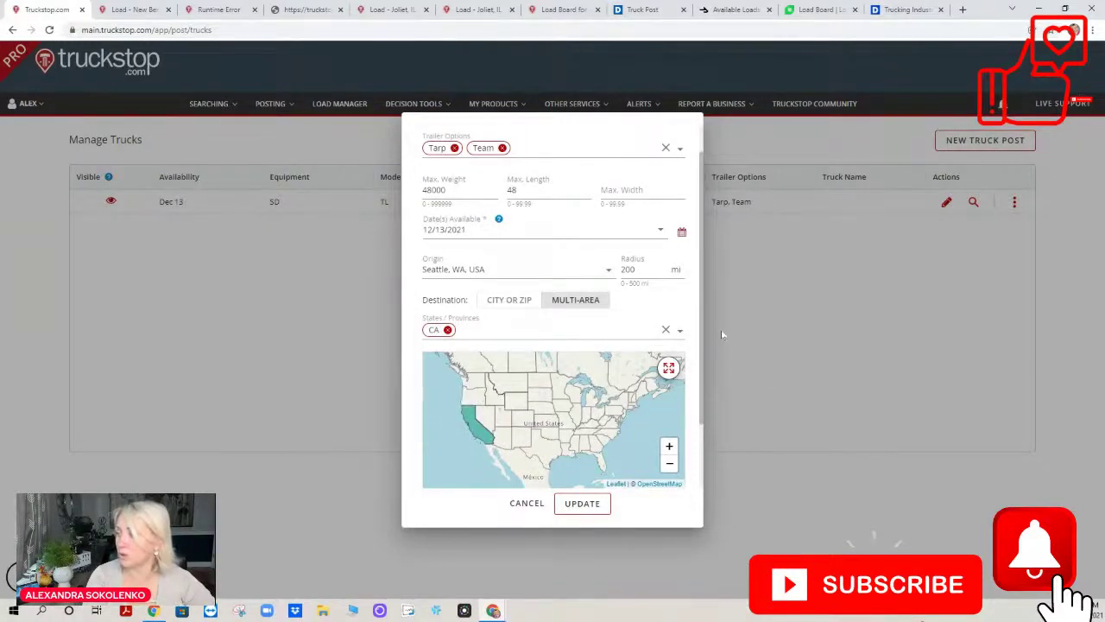
{"action": "left_click", "coordinate": [585, 504]}
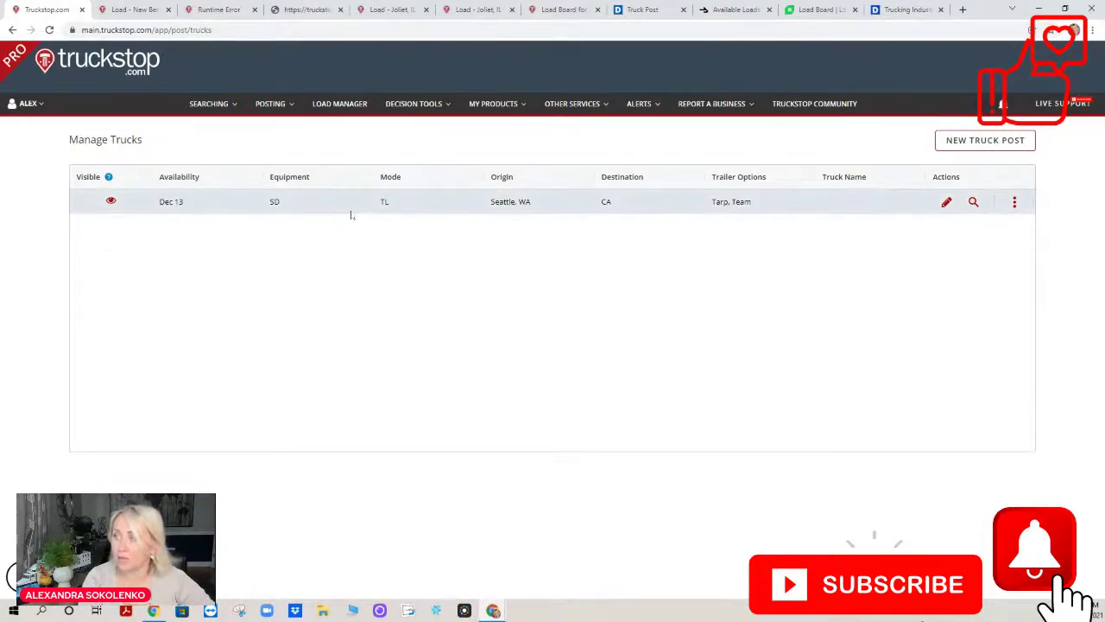
- Open the Truckstop load search for Chicago, IL and compare its loads with the DAT Power truck post's matches
{"action": "left_click", "coordinate": [210, 106]}
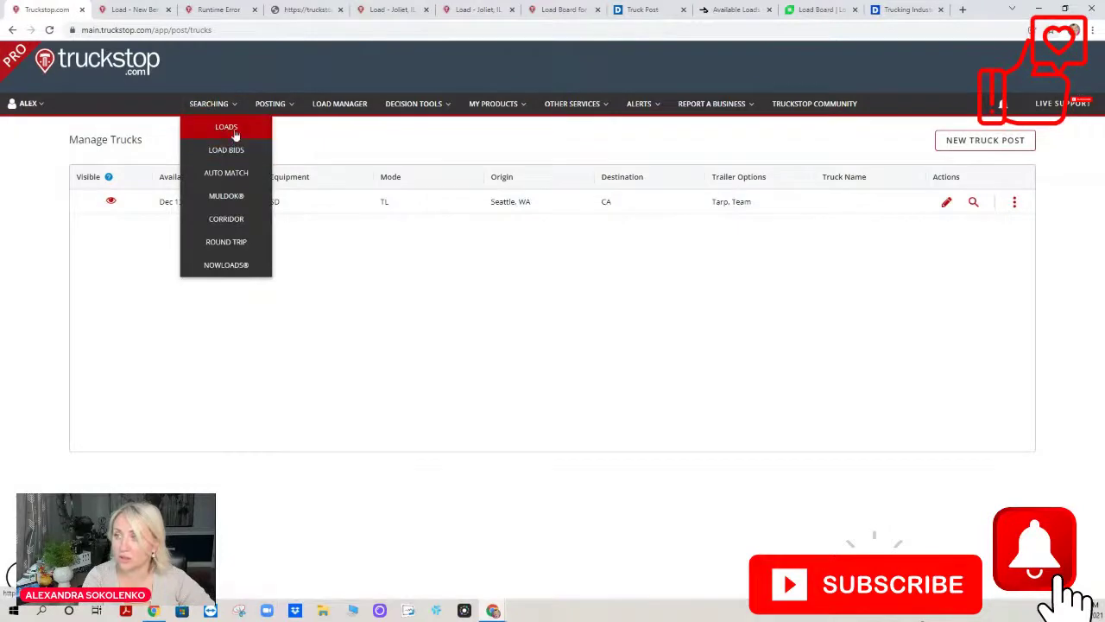
{"action": "left_click", "coordinate": [227, 129]}
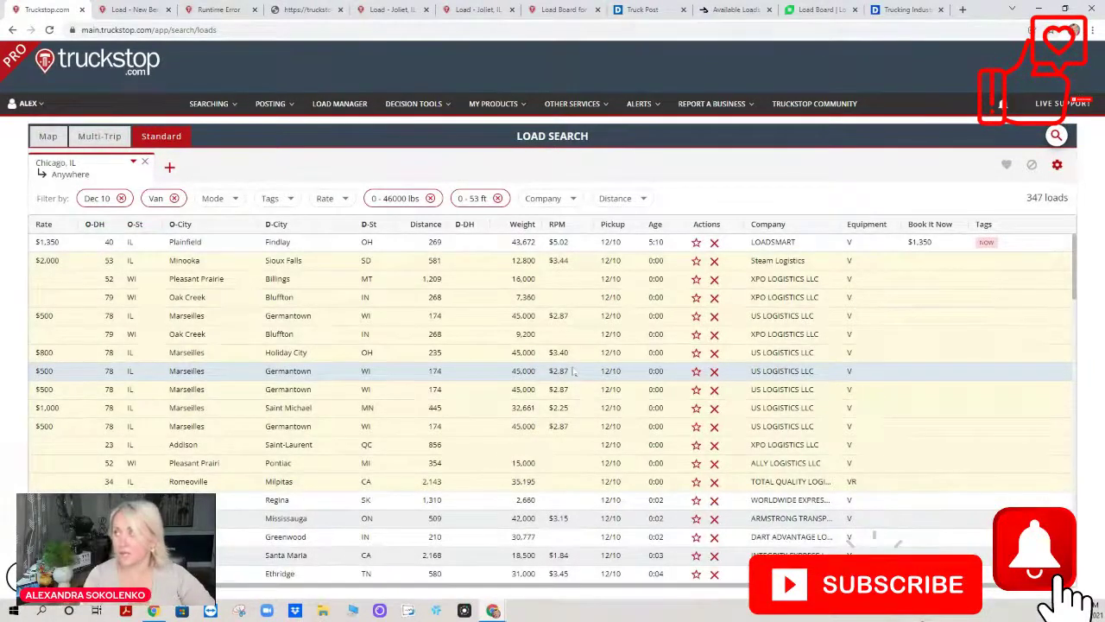
{"action": "left_click", "coordinate": [643, 9]}
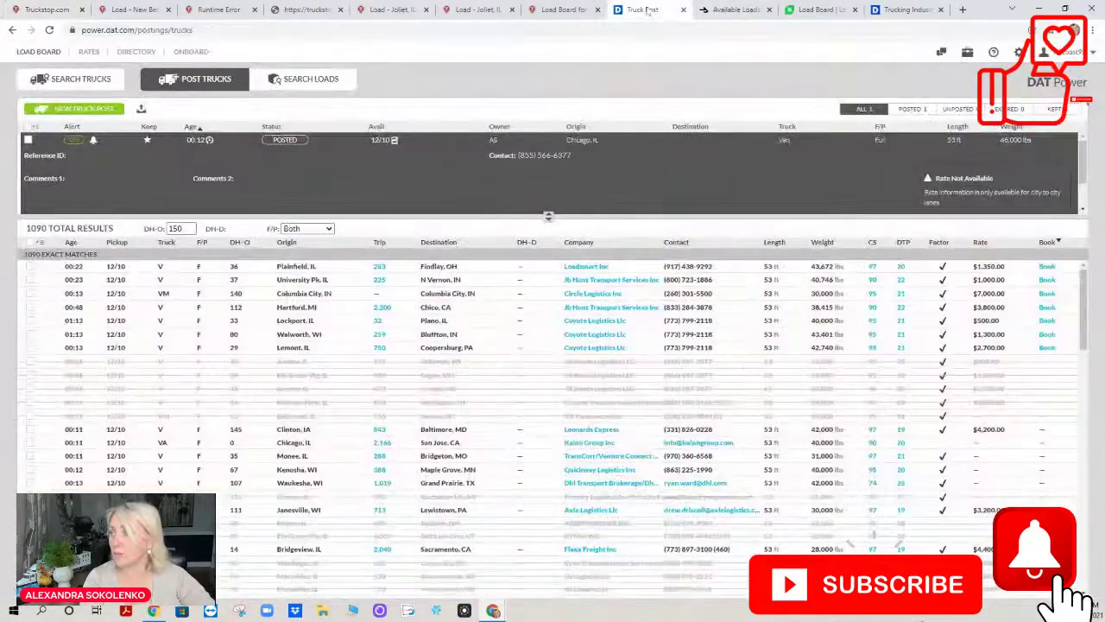
{"action": "left_click", "coordinate": [48, 10]}
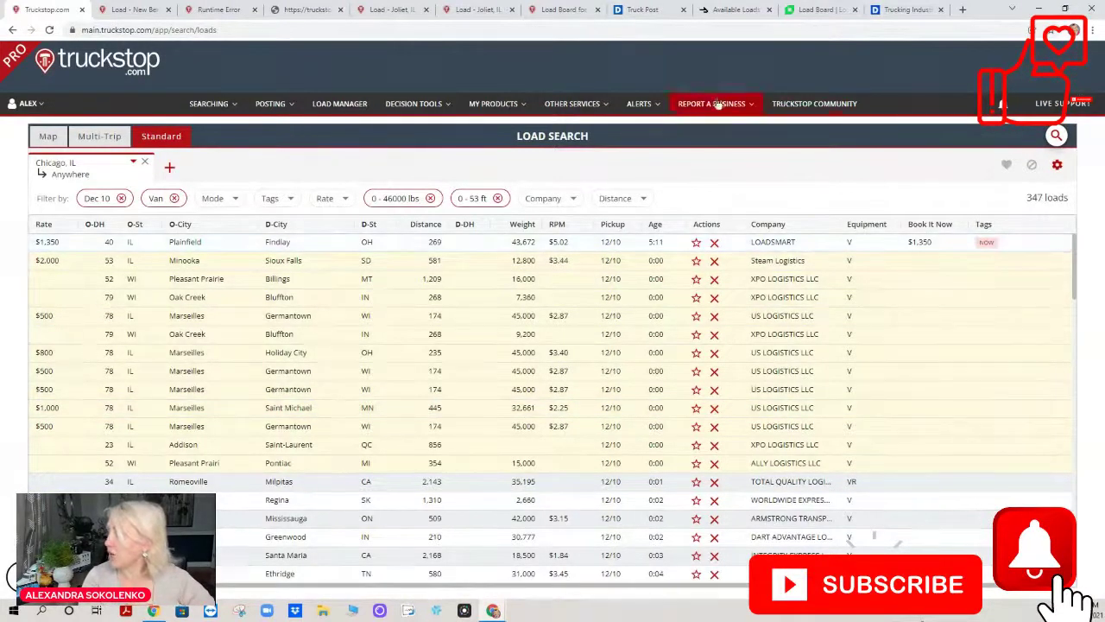
- Open the broker reporting form and review its guidelines on non-payment, days-to-pay and broker performance
{"action": "mouse_move", "coordinate": [725, 109]}
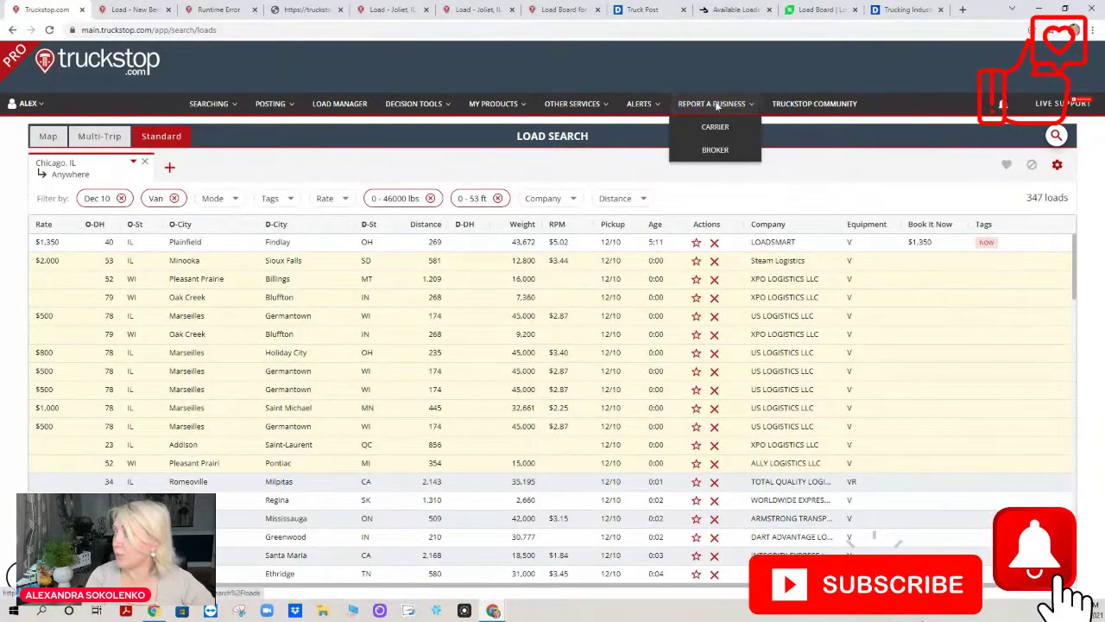
{"action": "left_click", "coordinate": [722, 152]}
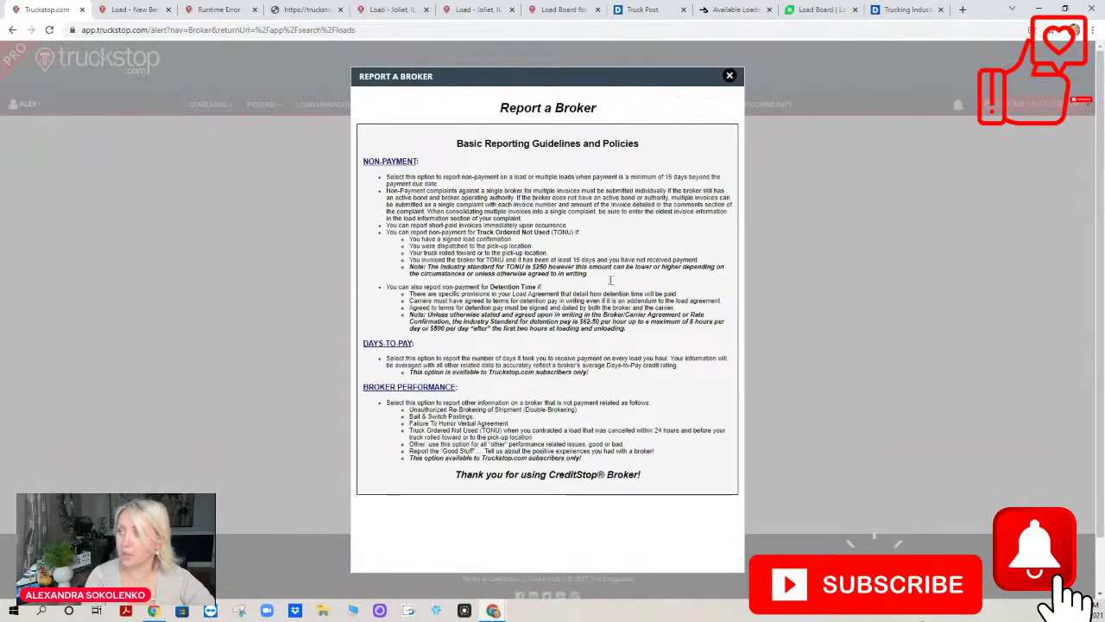
{"action": "scroll", "coordinate": [537, 338], "scroll_direction": "down", "scroll_amount": 1}
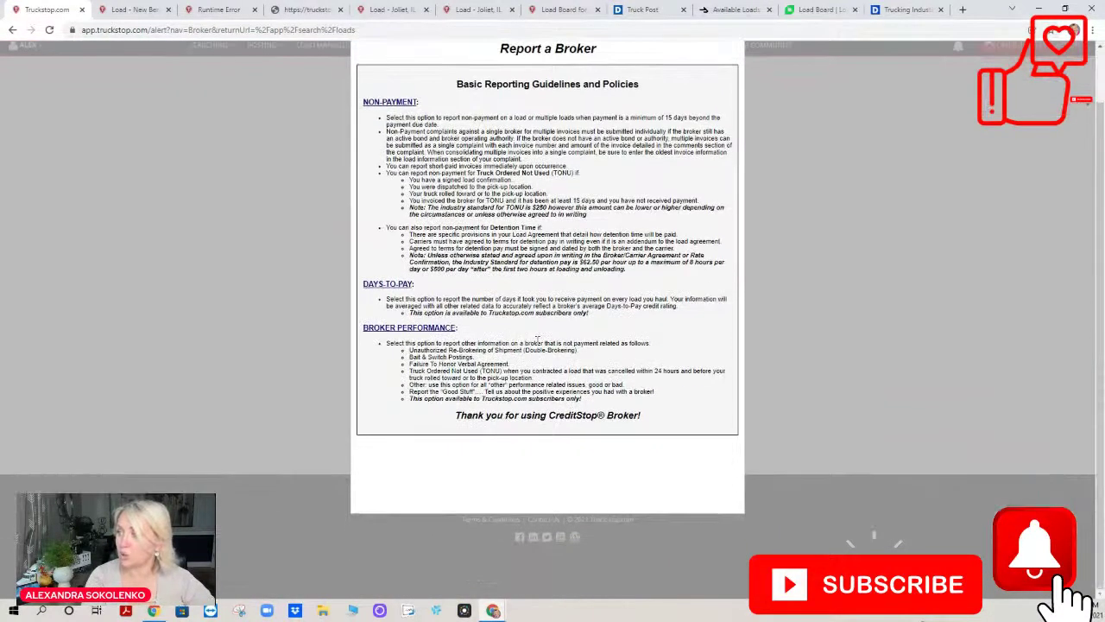
{"action": "scroll", "coordinate": [537, 339], "scroll_direction": "up", "scroll_amount": 1}
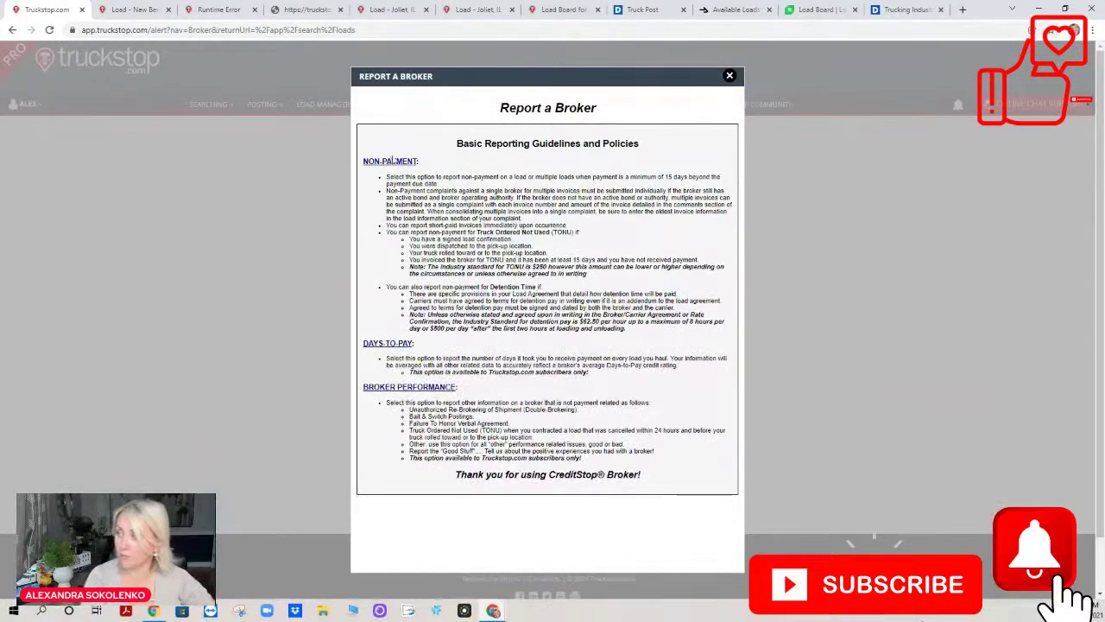
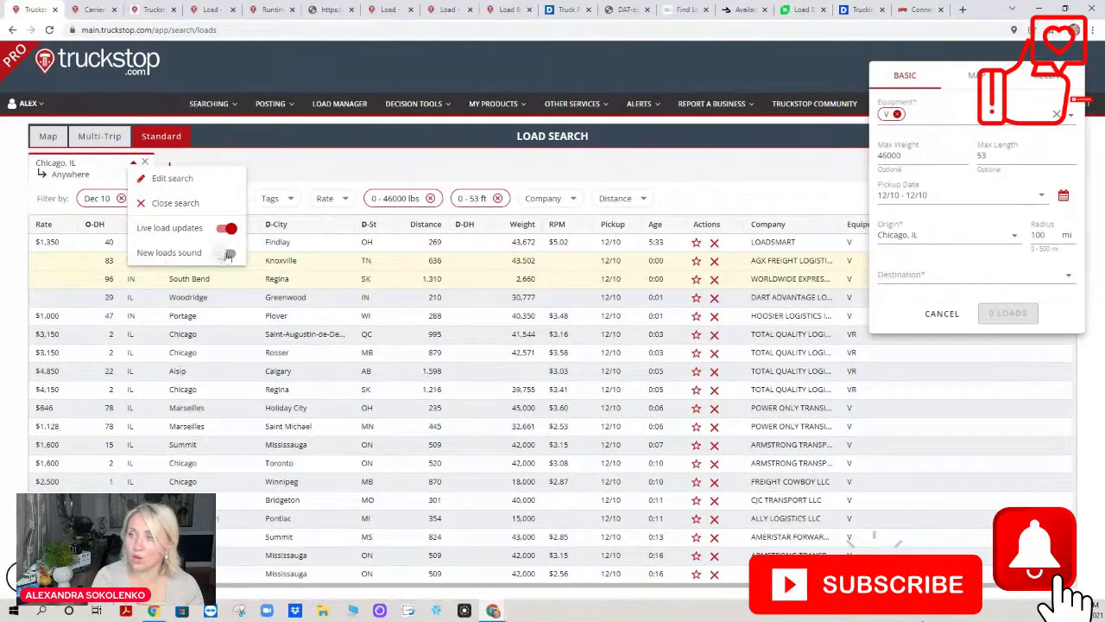
- Toggle the new loads sound on and back off for the Chicago, IL load search
{"action": "left_click", "coordinate": [226, 253]}
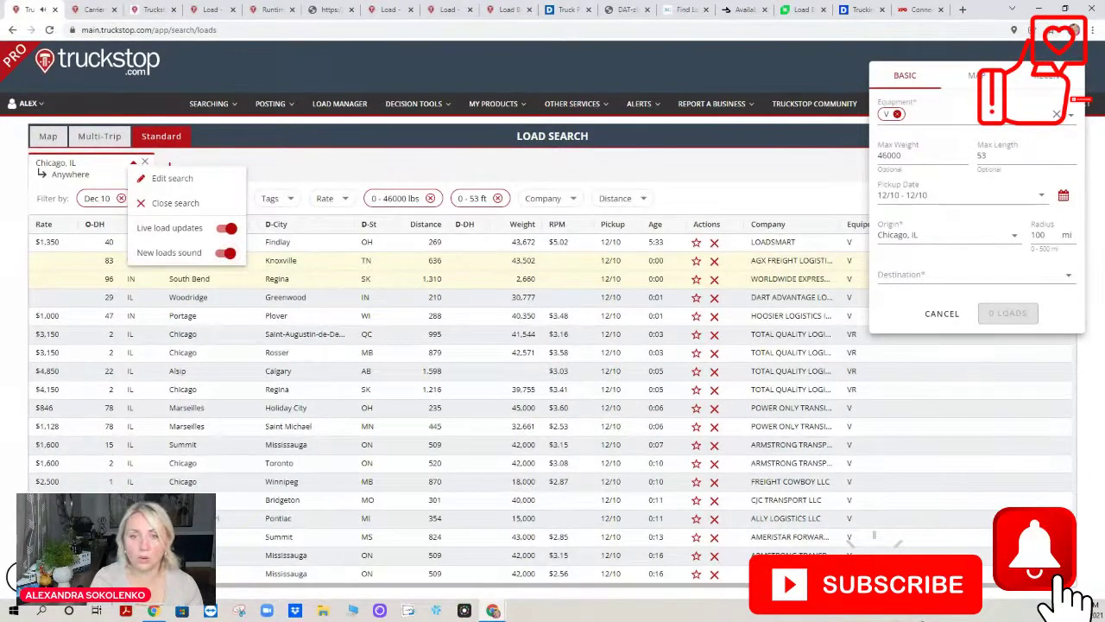
{"action": "left_click", "coordinate": [225, 256]}
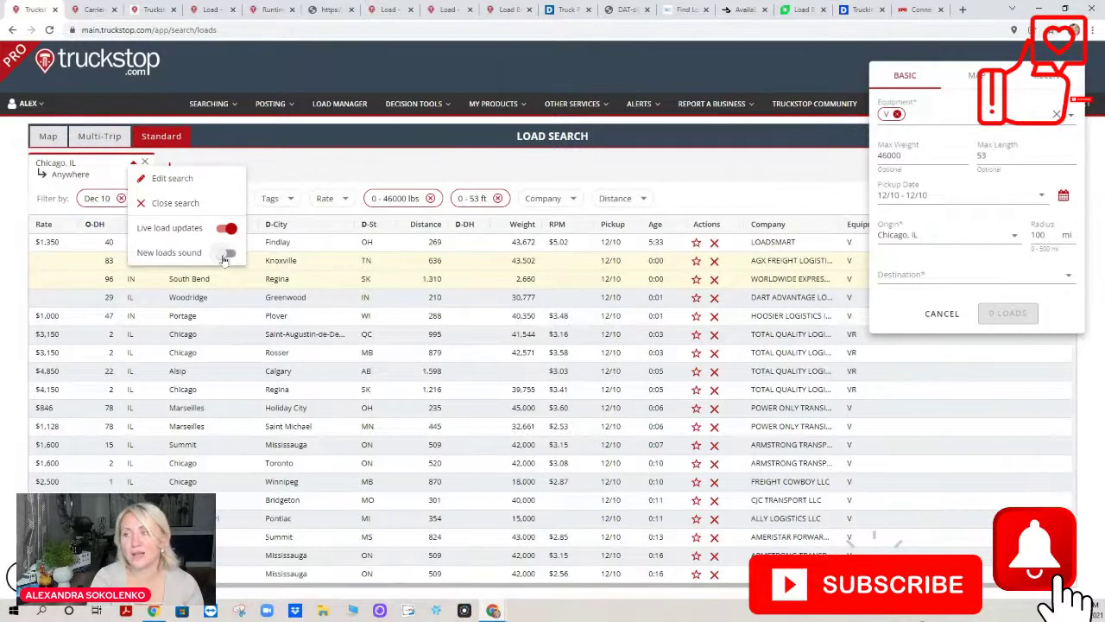
{"action": "left_click", "coordinate": [224, 256]}
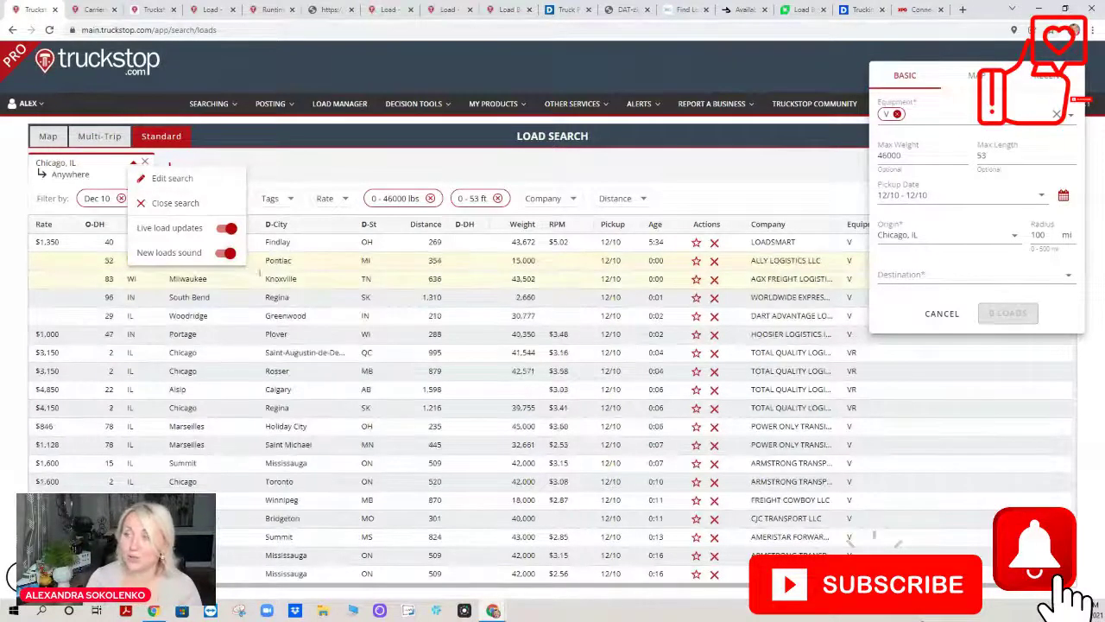
{"action": "left_click", "coordinate": [226, 253]}
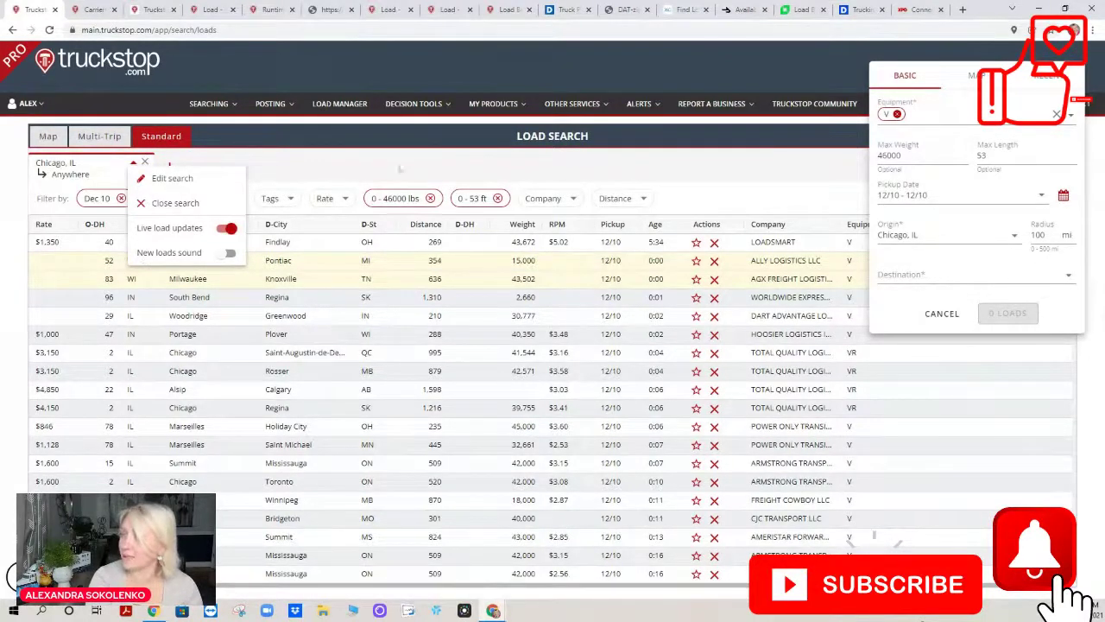
- Edit the Chicago, IL search to use R - Refrigerated (Reefer) equipment with destination Anywhere, and run it
{"action": "left_click", "coordinate": [141, 180]}
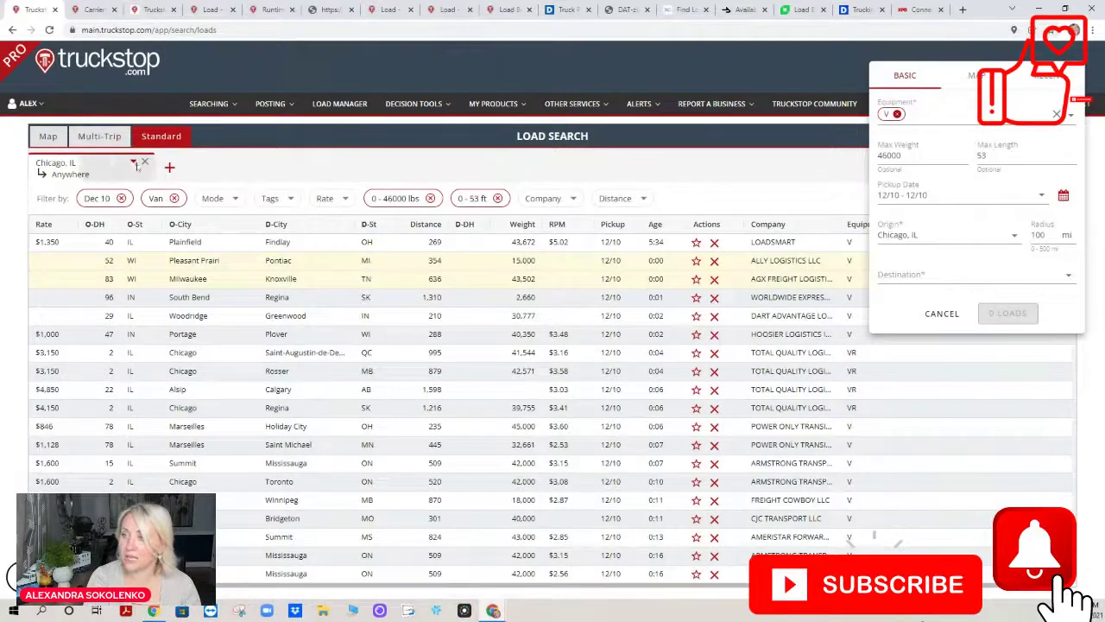
{"action": "left_click", "coordinate": [134, 163]}
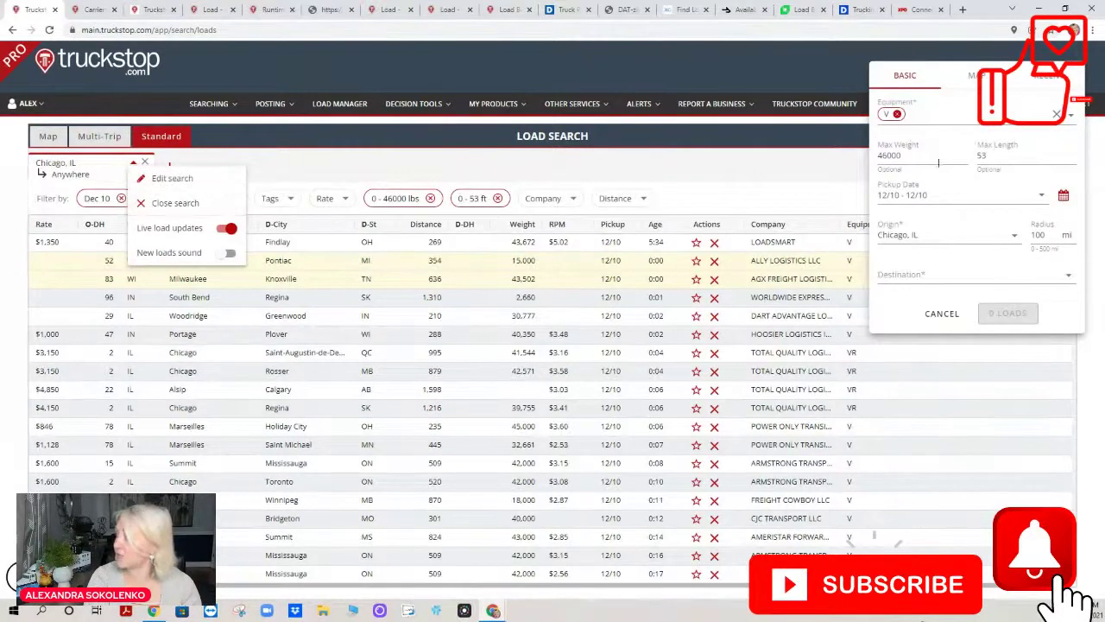
{"action": "left_click", "coordinate": [898, 114]}
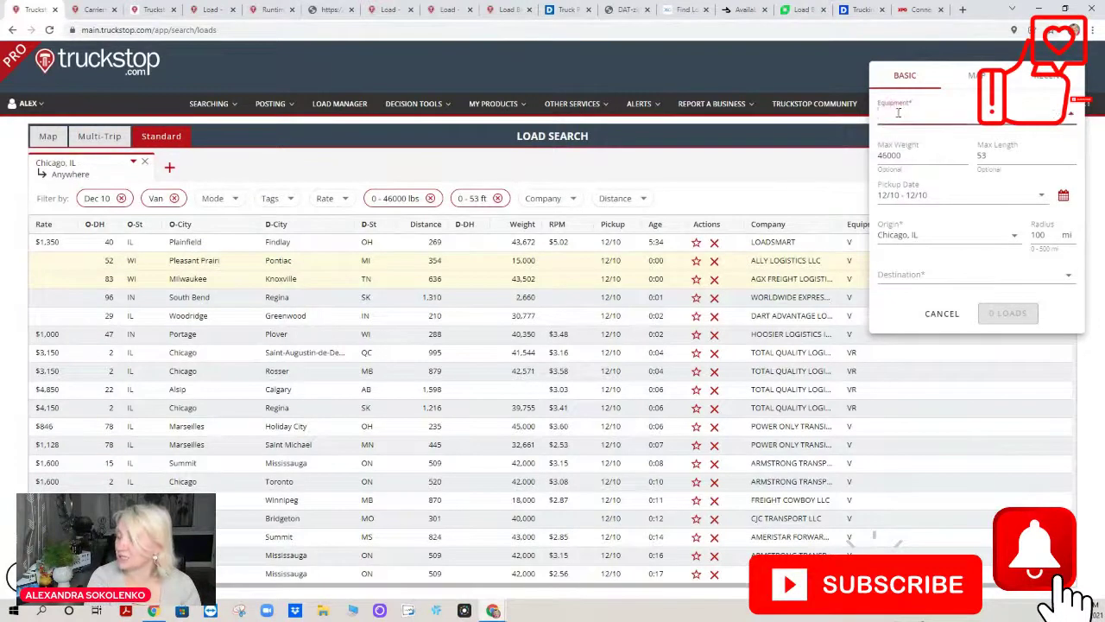
{"action": "type", "text": "R"}
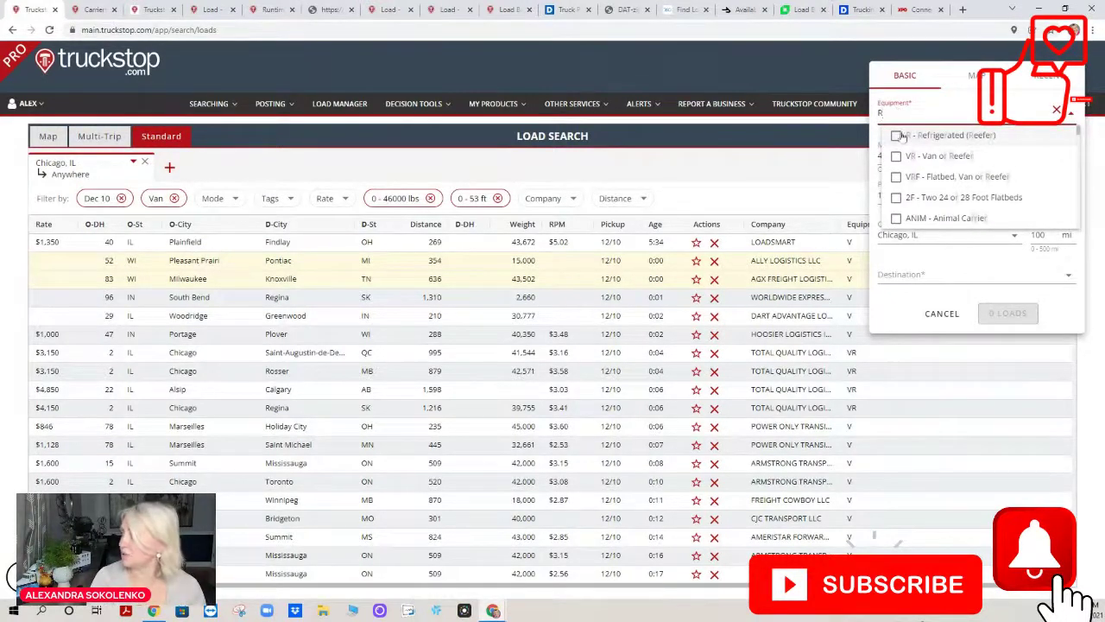
{"action": "left_click", "coordinate": [897, 136]}
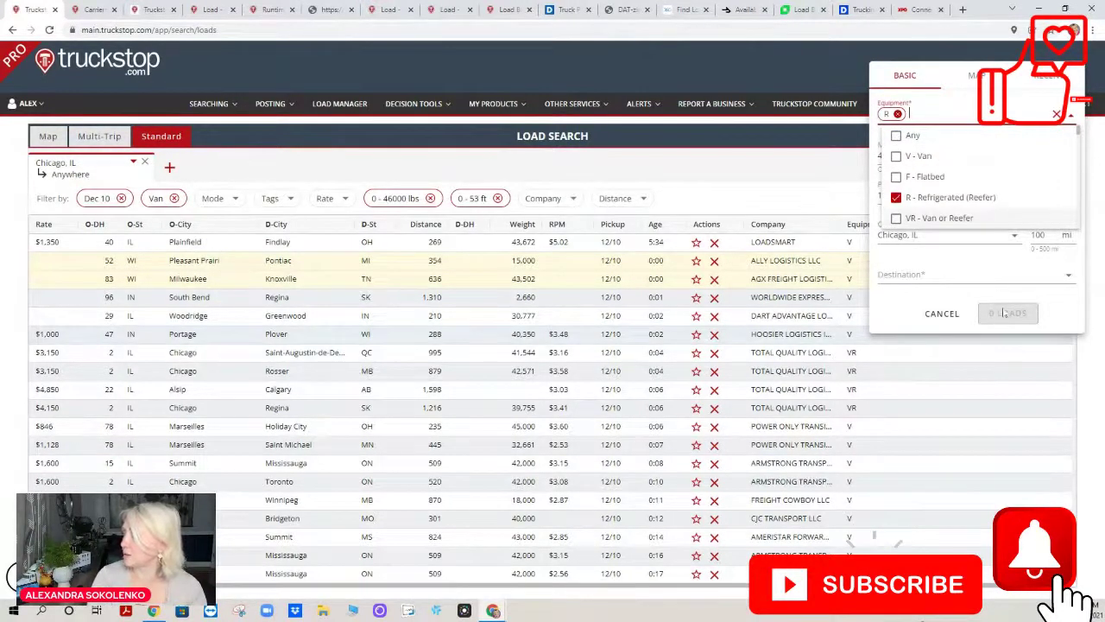
{"action": "left_click", "coordinate": [961, 273]}
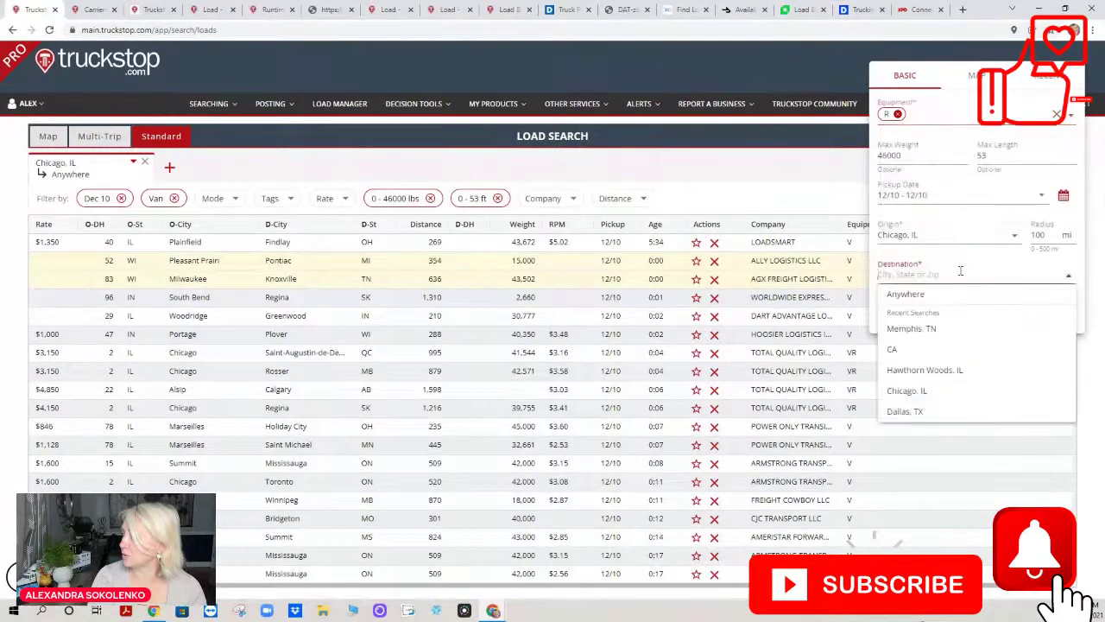
{"action": "left_click", "coordinate": [905, 294]}
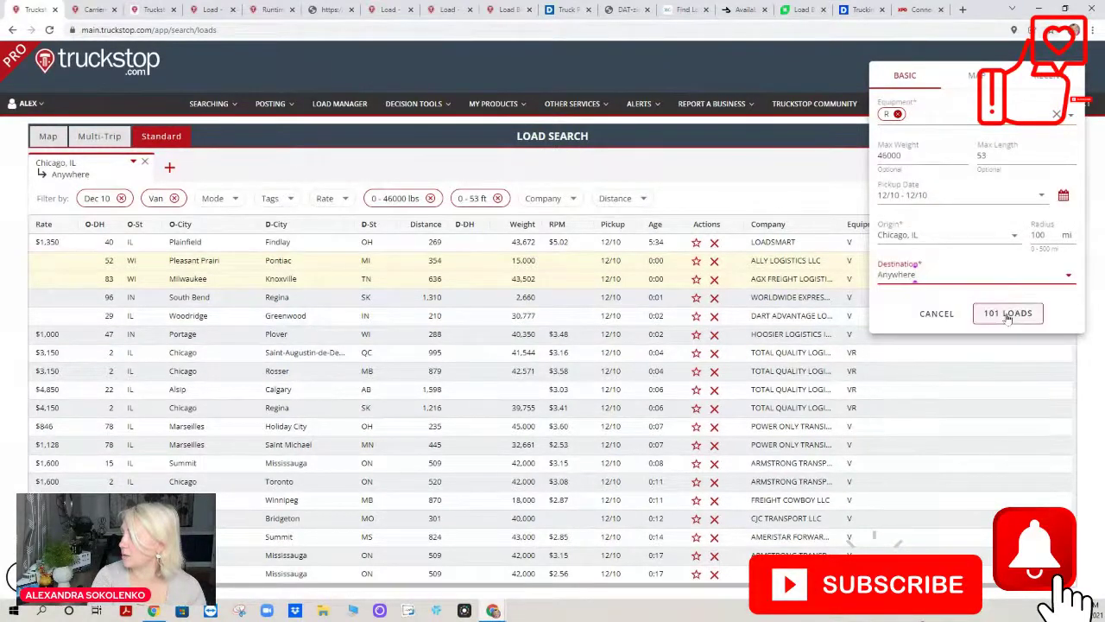
{"action": "key", "text": "Return"}
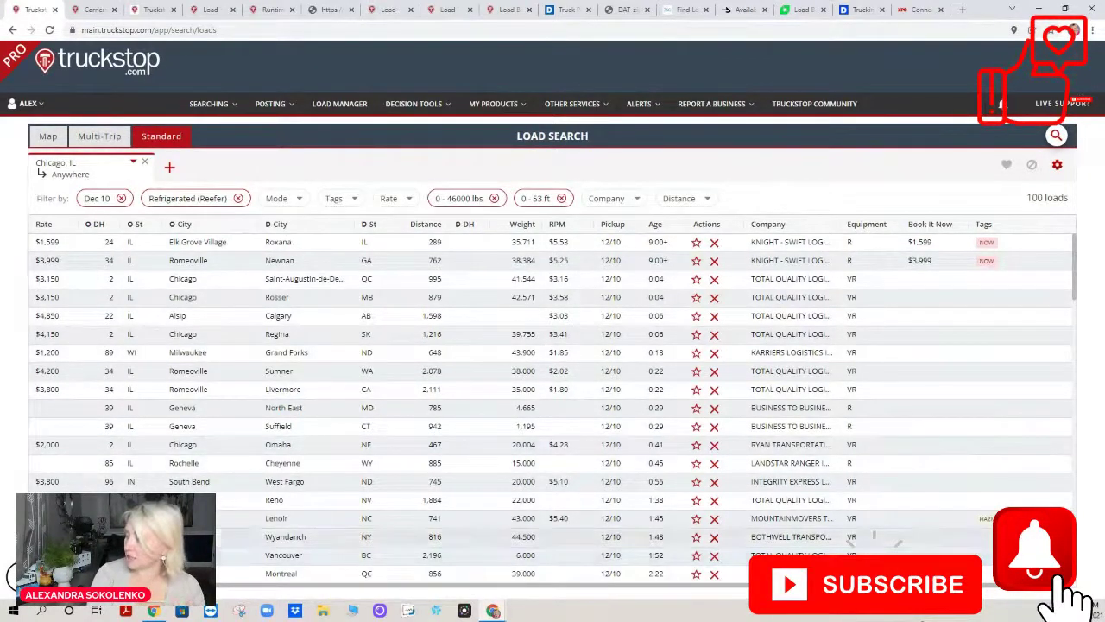
- Switch to DAT Power, change the posted Chicago, IL truck's type to Reefer and save the post
{"action": "left_click", "coordinate": [563, 12]}
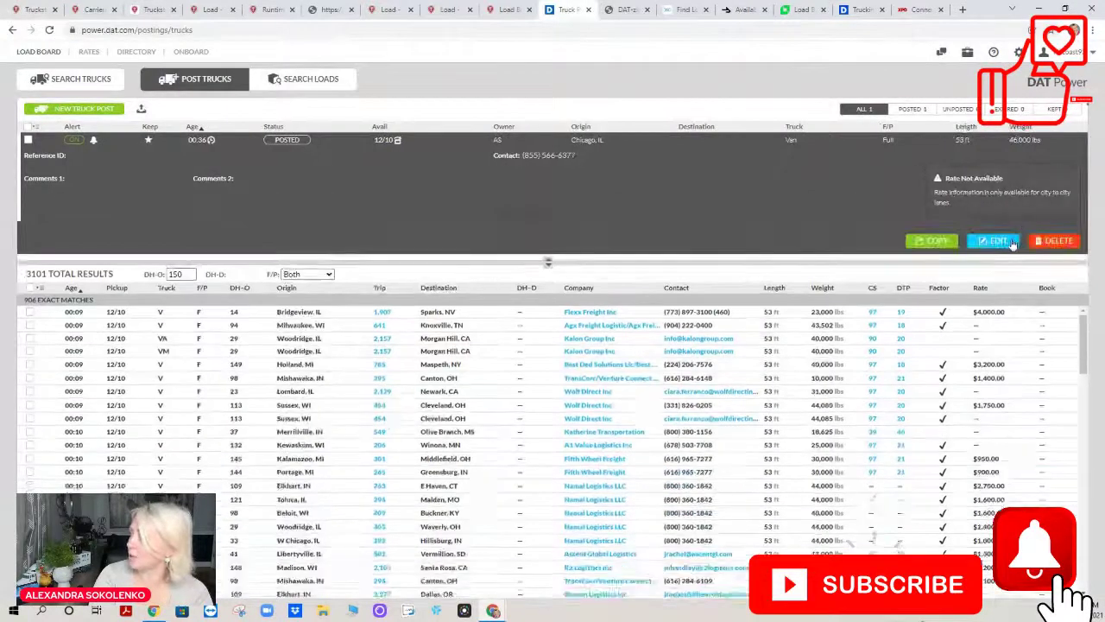
{"action": "left_click", "coordinate": [1002, 241]}
{"action": "left_click", "coordinate": [811, 142]}
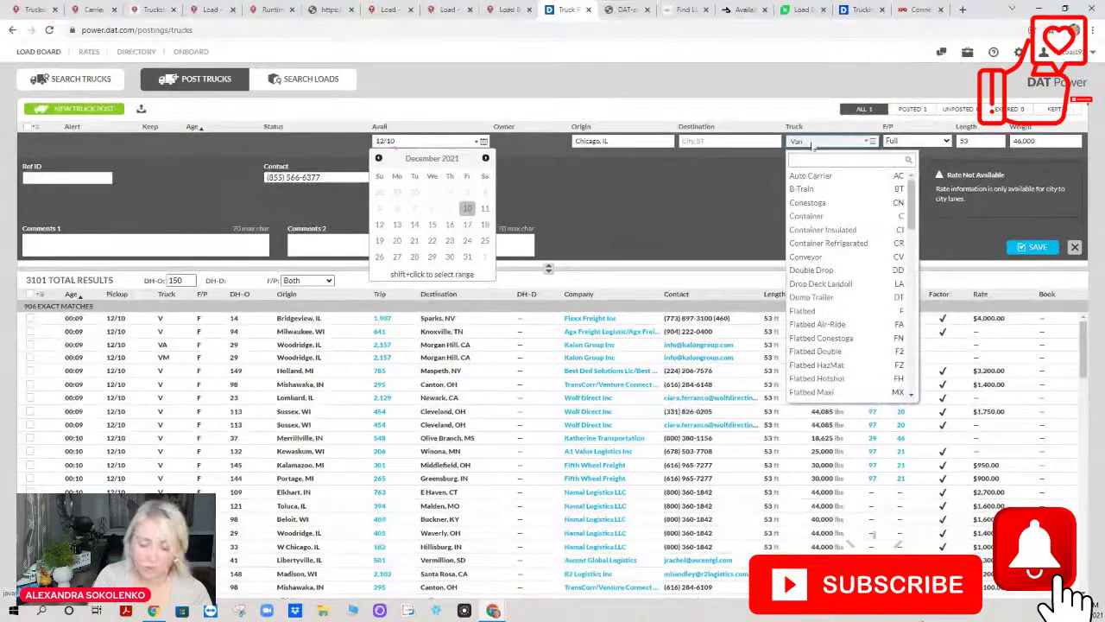
{"action": "type", "text": "r"}
{"action": "left_click", "coordinate": [819, 176]}
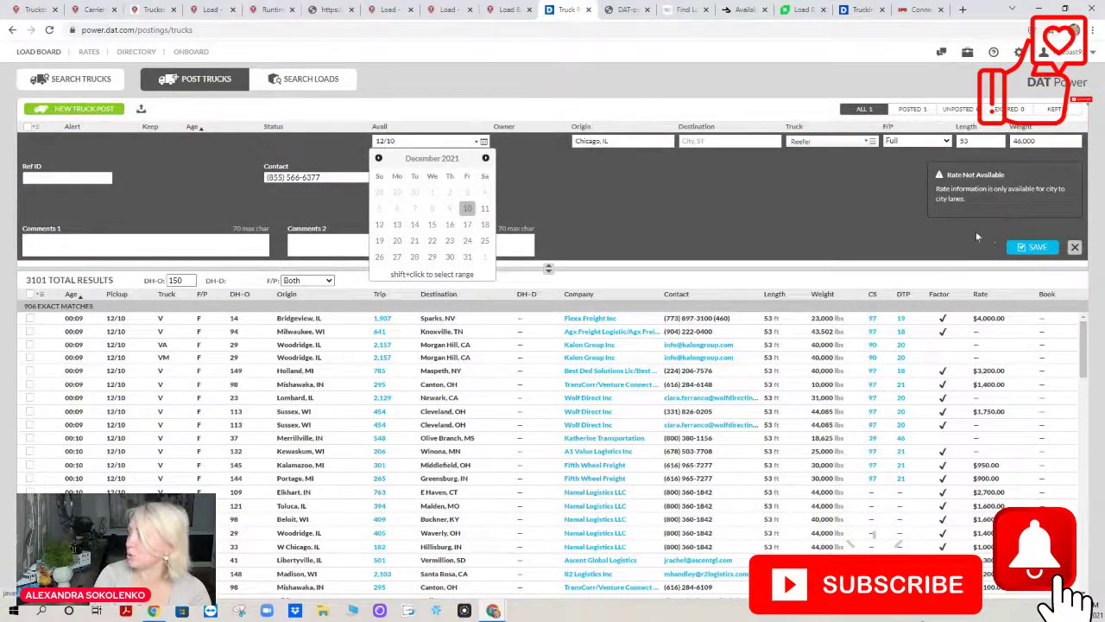
{"action": "left_click", "coordinate": [1039, 248]}
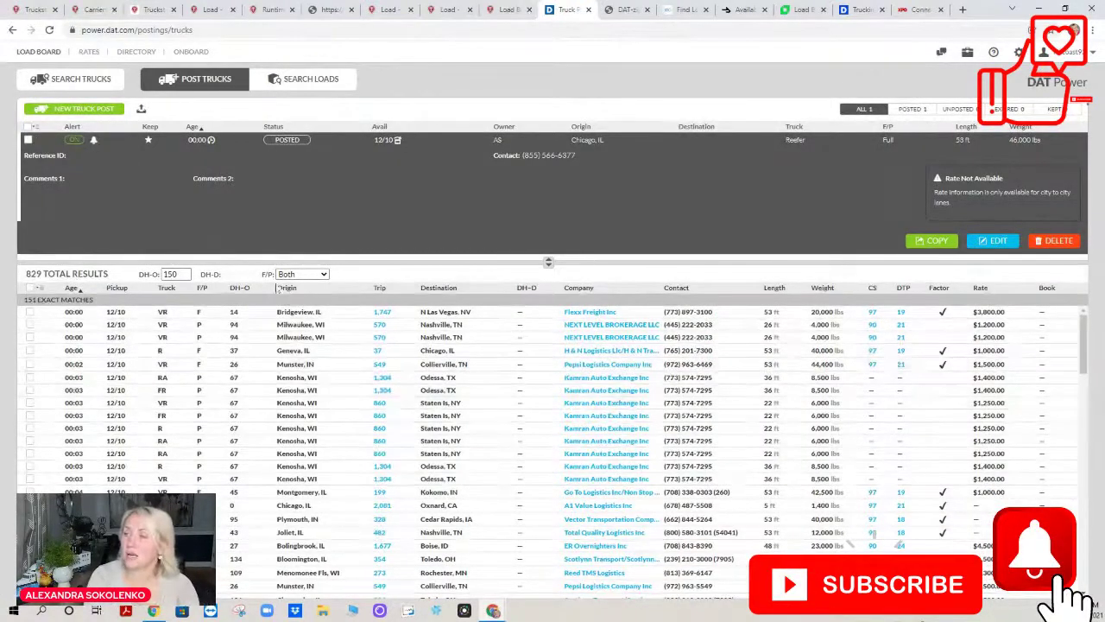
- Look over DAT Power's new truck post form, and return to Truckstop to view the Chicago search's map and recent-search options
{"action": "left_click", "coordinate": [78, 109]}
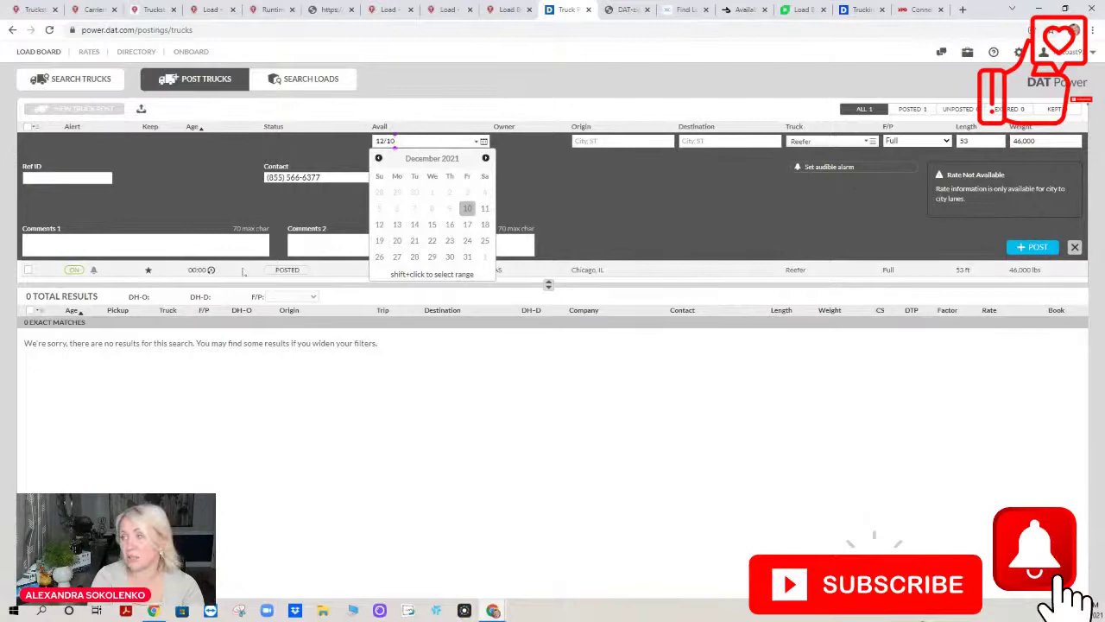
{"action": "left_click", "coordinate": [31, 10]}
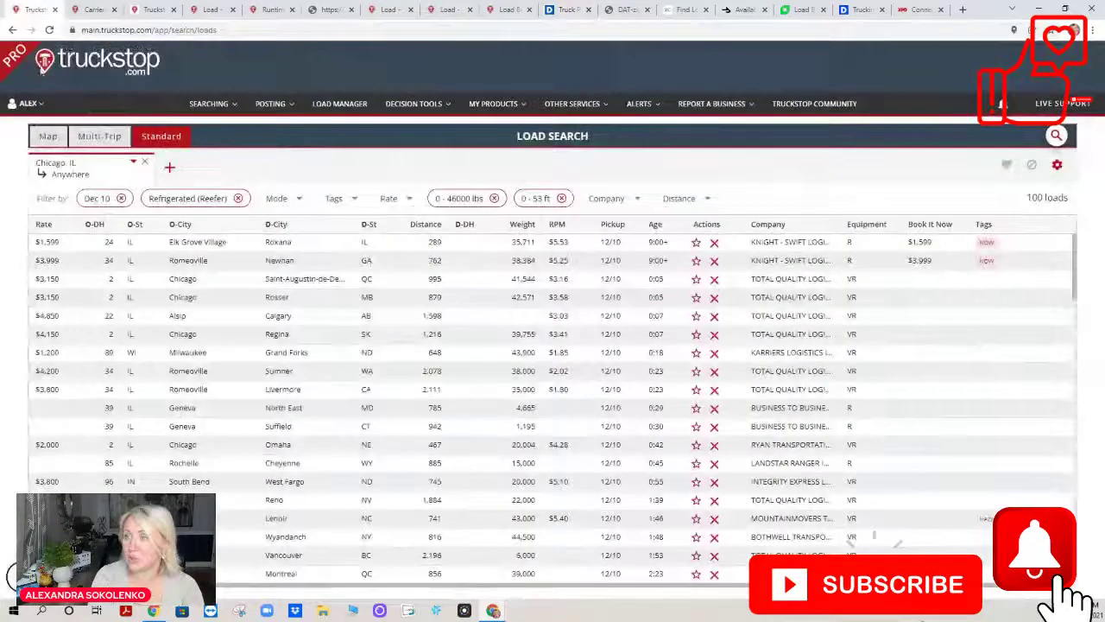
{"action": "left_click", "coordinate": [132, 164]}
{"action": "left_click", "coordinate": [161, 178]}
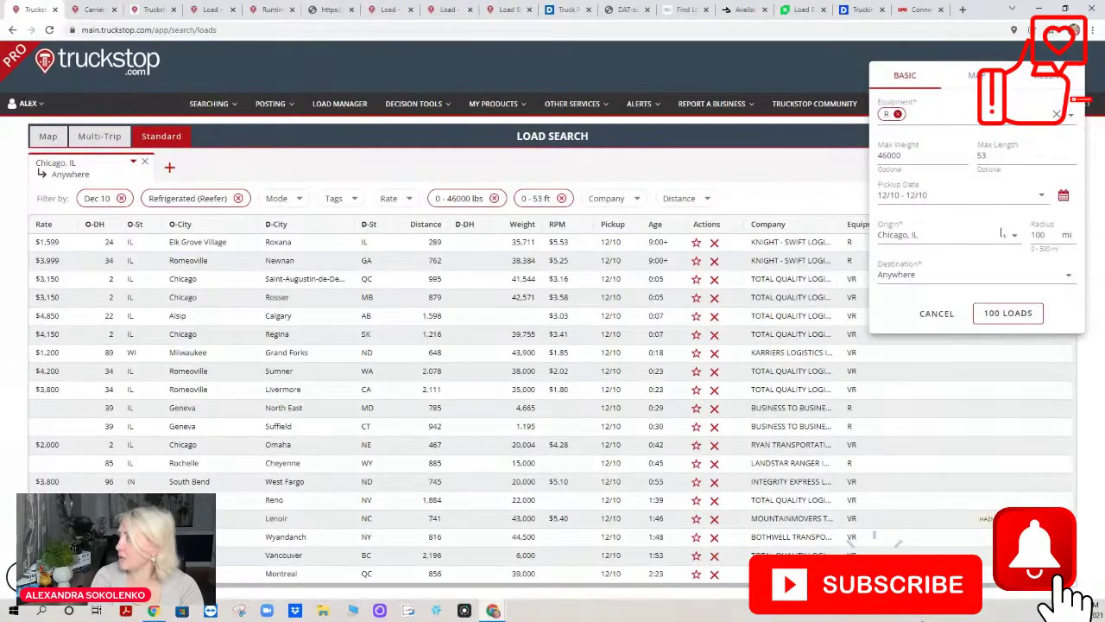
{"action": "left_click", "coordinate": [979, 78]}
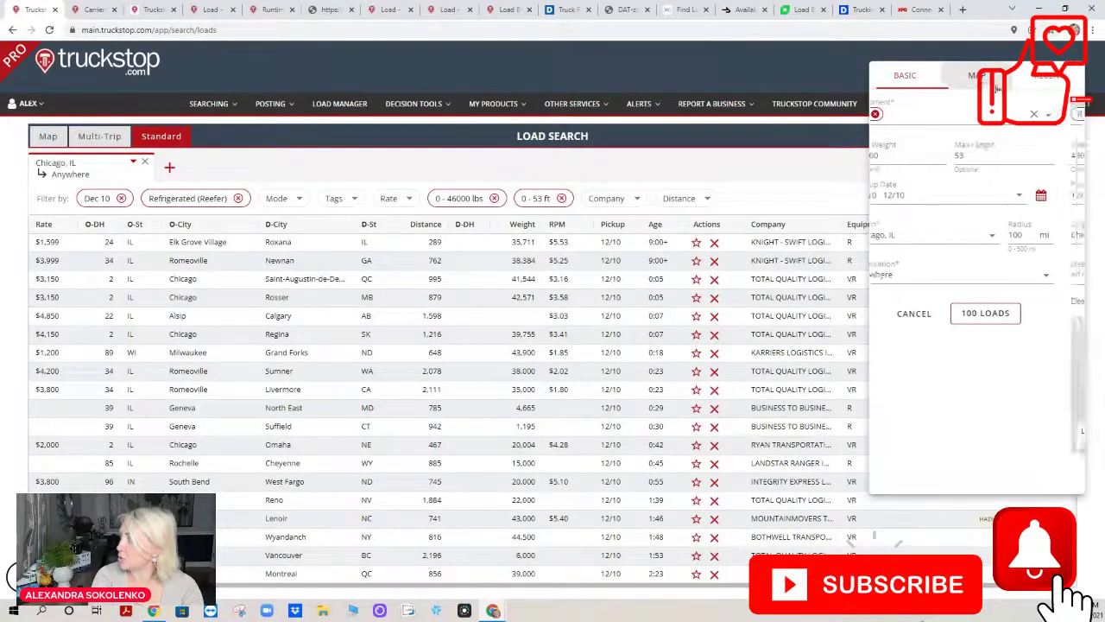
{"action": "left_click", "coordinate": [1048, 80]}
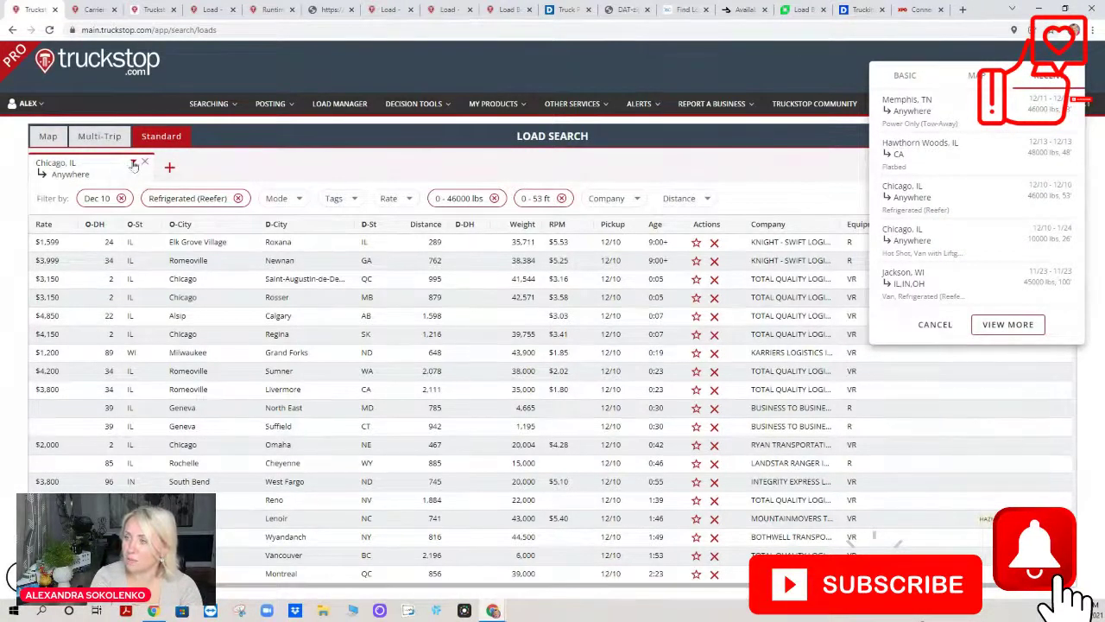
- In the posted trucks, add the special information "TARP AVAILABLE,NEW EQP,READY TO GO" to the Seattle, WA step deck post and save it
{"action": "left_click", "coordinate": [274, 107]}
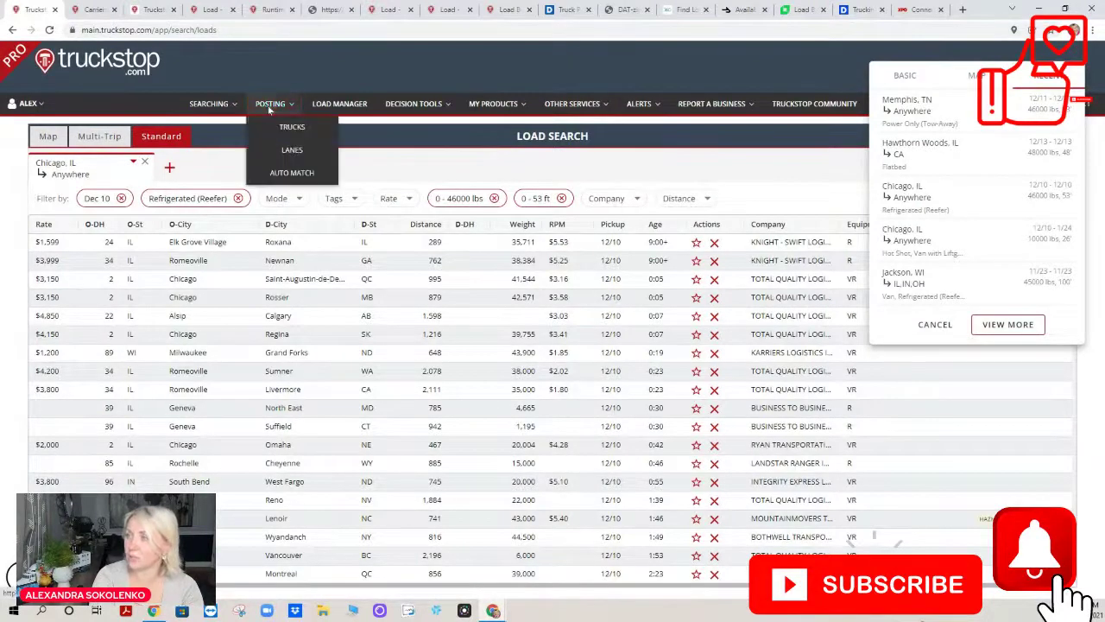
{"action": "left_click", "coordinate": [292, 127]}
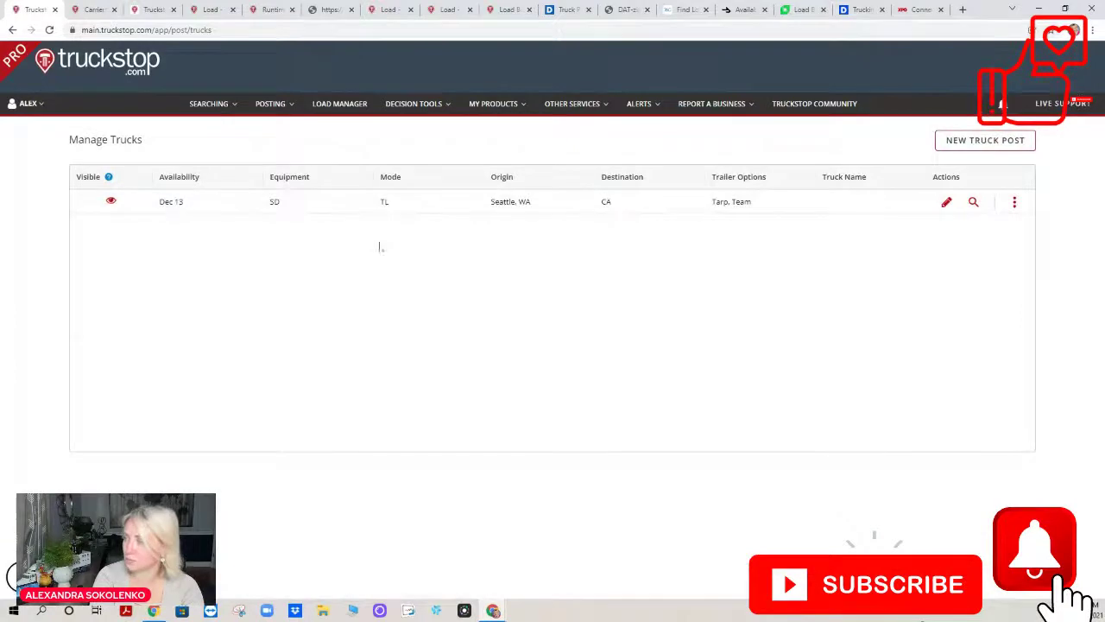
{"action": "left_click", "coordinate": [946, 201]}
{"action": "scroll", "coordinate": [458, 424], "scroll_direction": "down", "scroll_amount": 3}
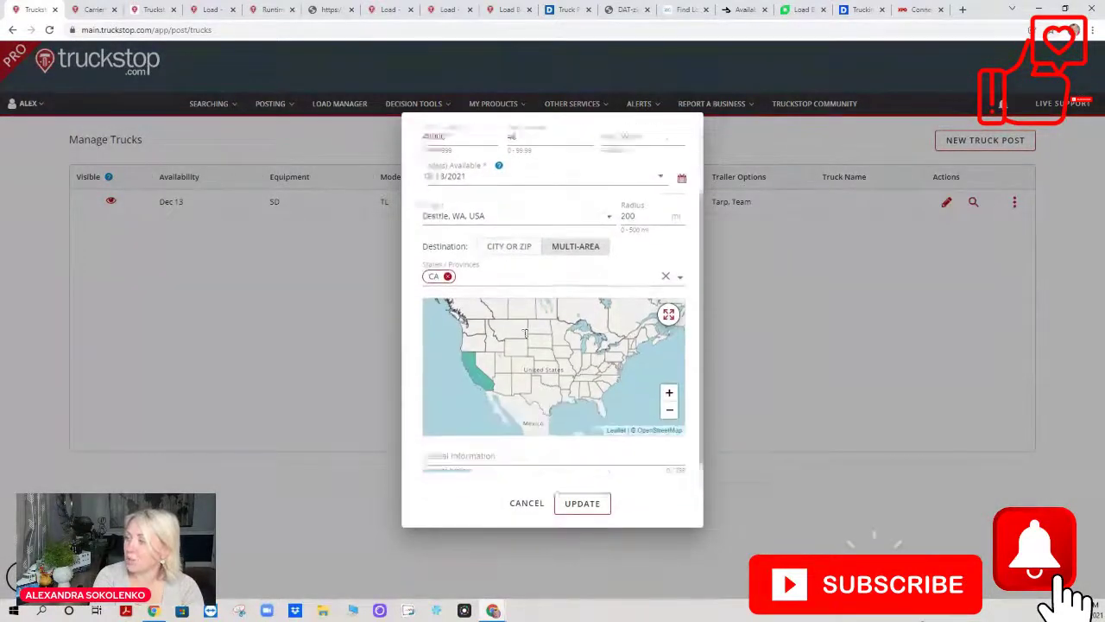
{"action": "left_click", "coordinate": [449, 425]}
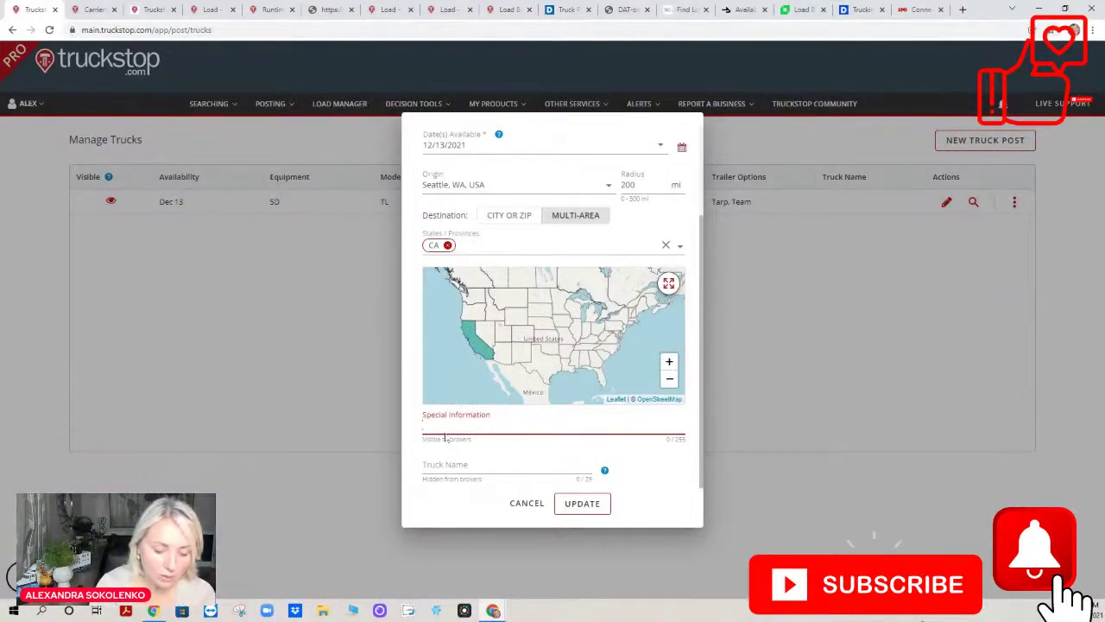
{"action": "type", "text": "TAR"}
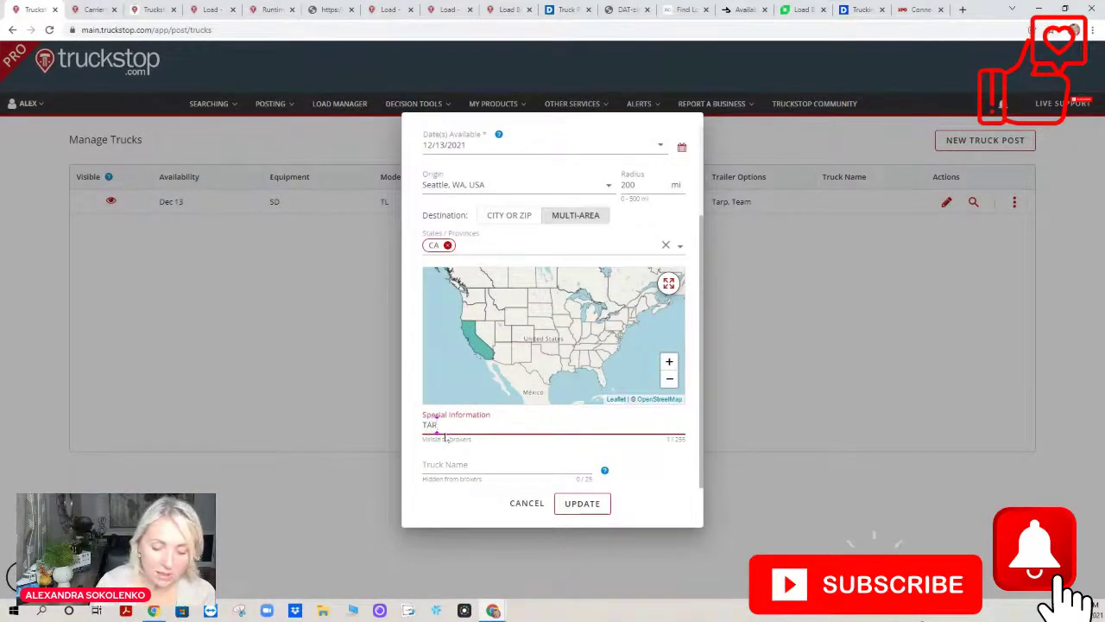
{"action": "type", "text": "P A"}
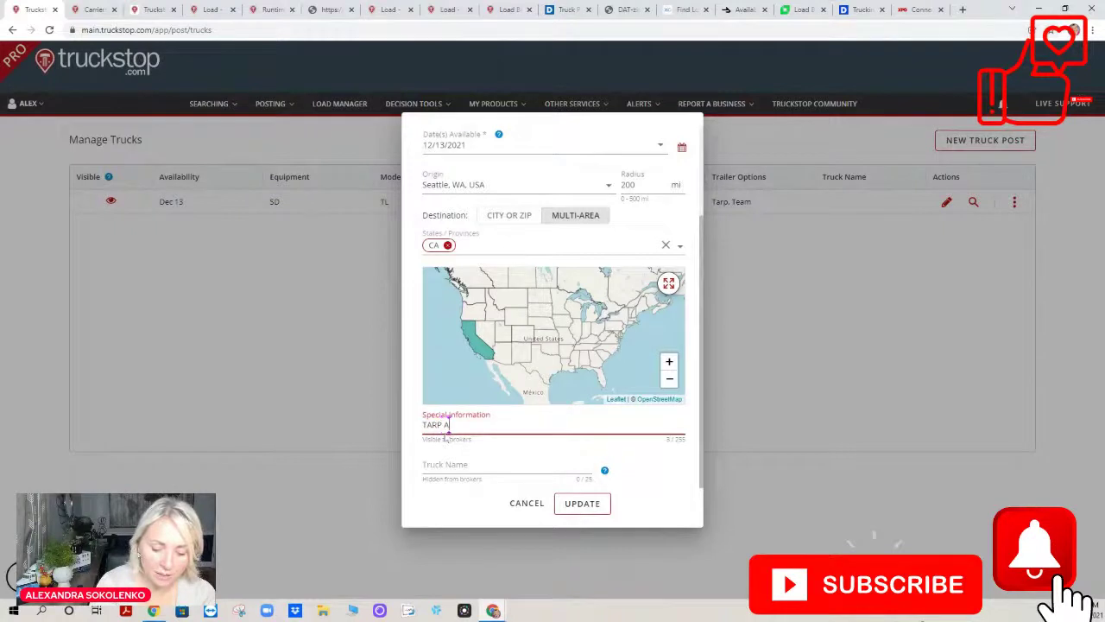
{"action": "type", "text": "VAILABLE"}
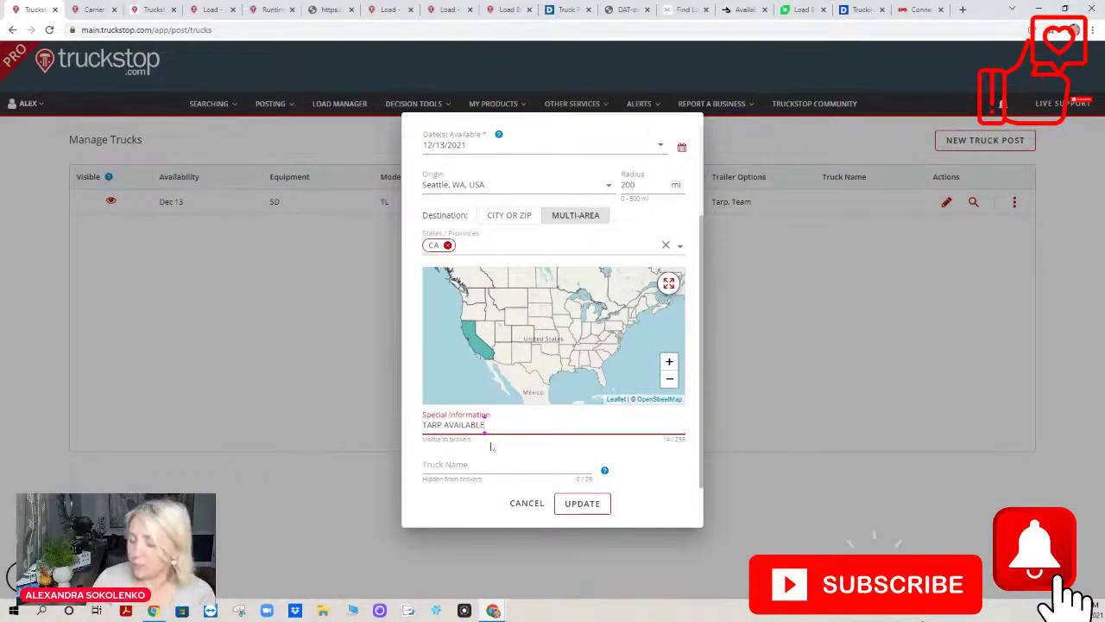
{"action": "type", "text": ","}
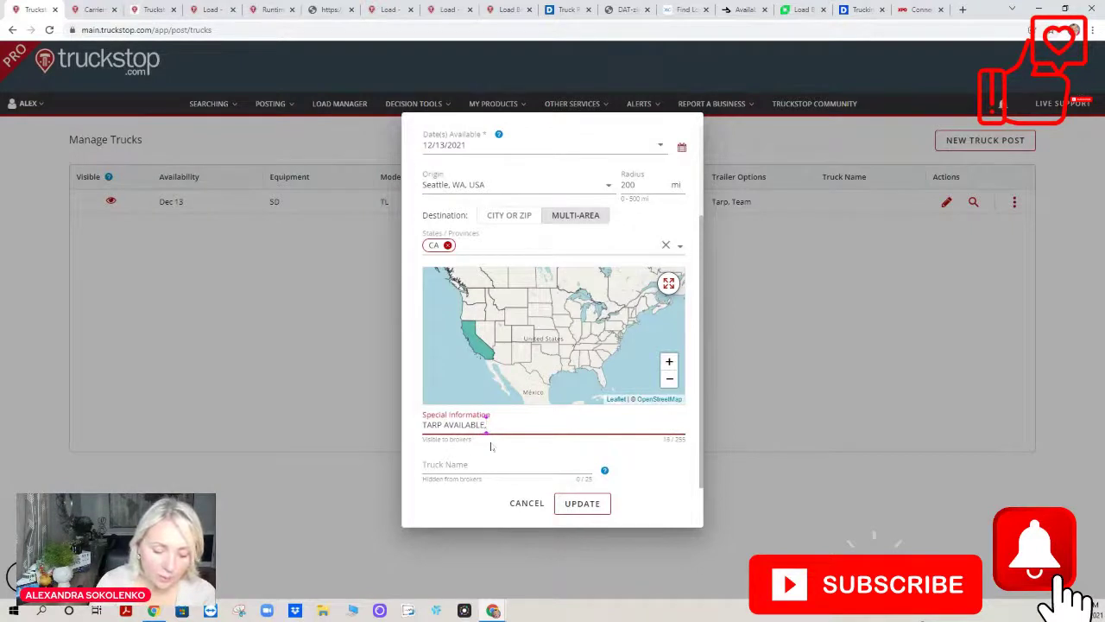
{"action": "type", "text": "NEW"}
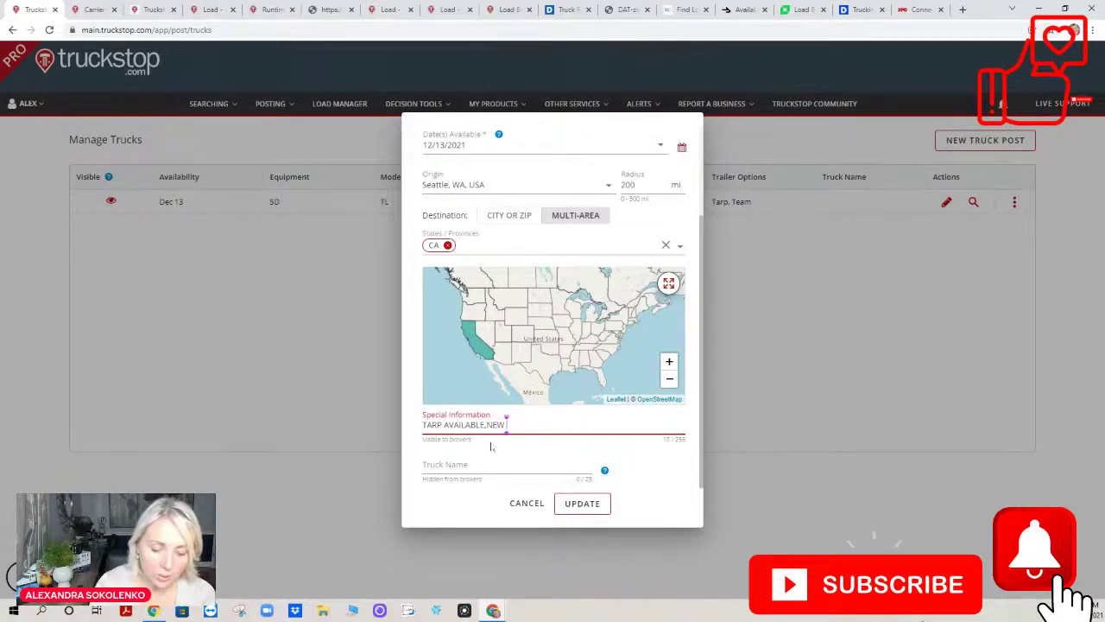
{"action": "type", "text": " EQP"}
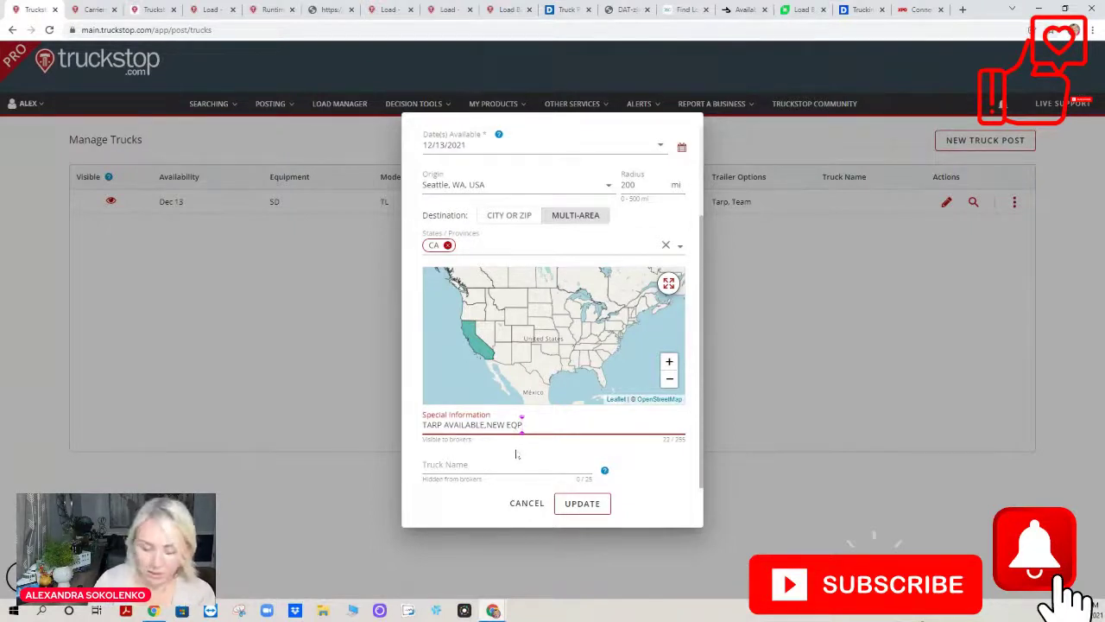
{"action": "type", "text": ",READY"}
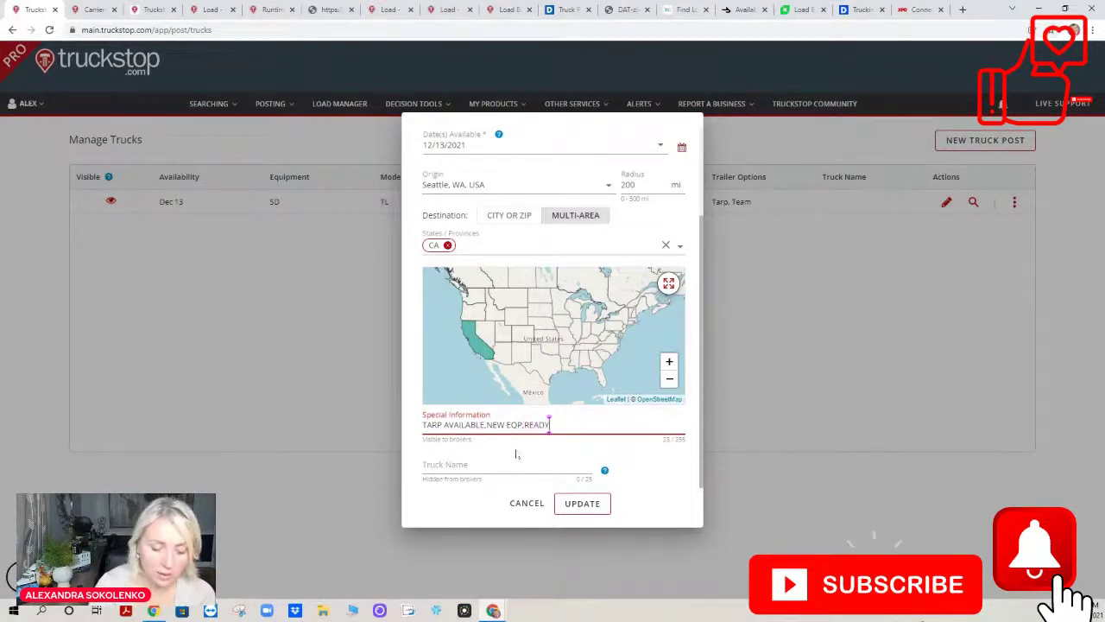
{"action": "type", "text": " TO GO"}
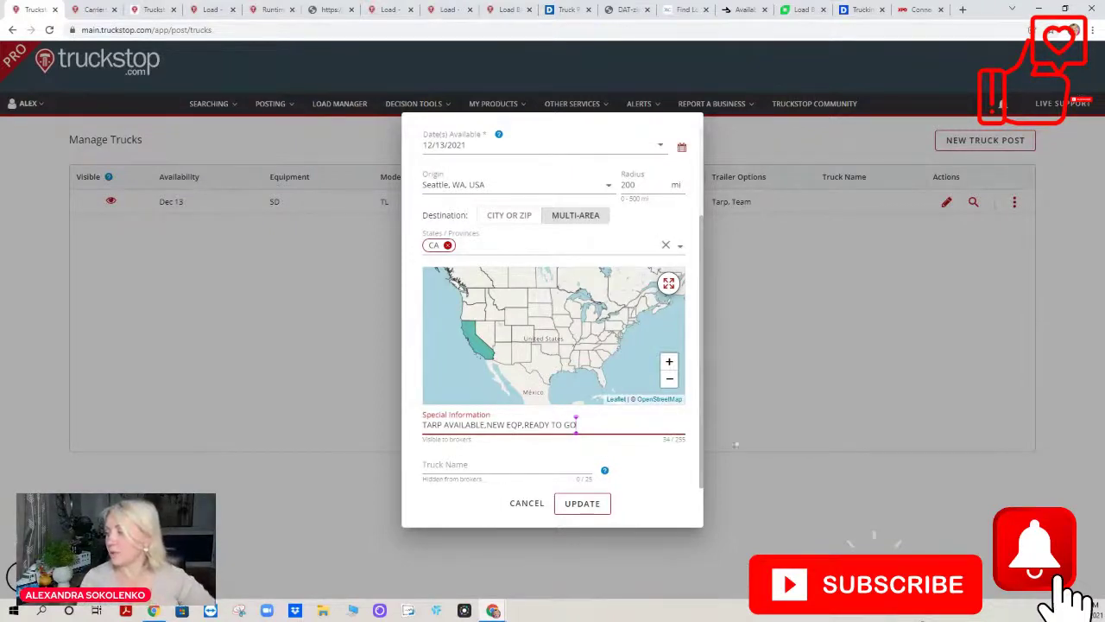
{"action": "left_click", "coordinate": [571, 505]}
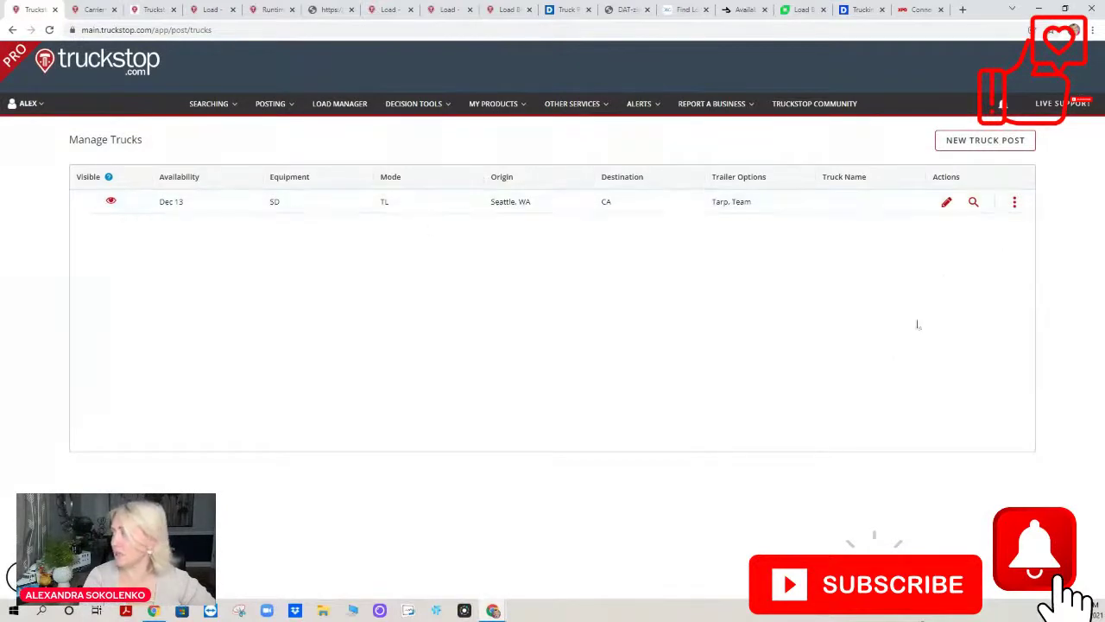
- Copy the Seattle, WA step deck truck to a new post and remove CA from its destination states
{"action": "left_click", "coordinate": [1016, 203]}
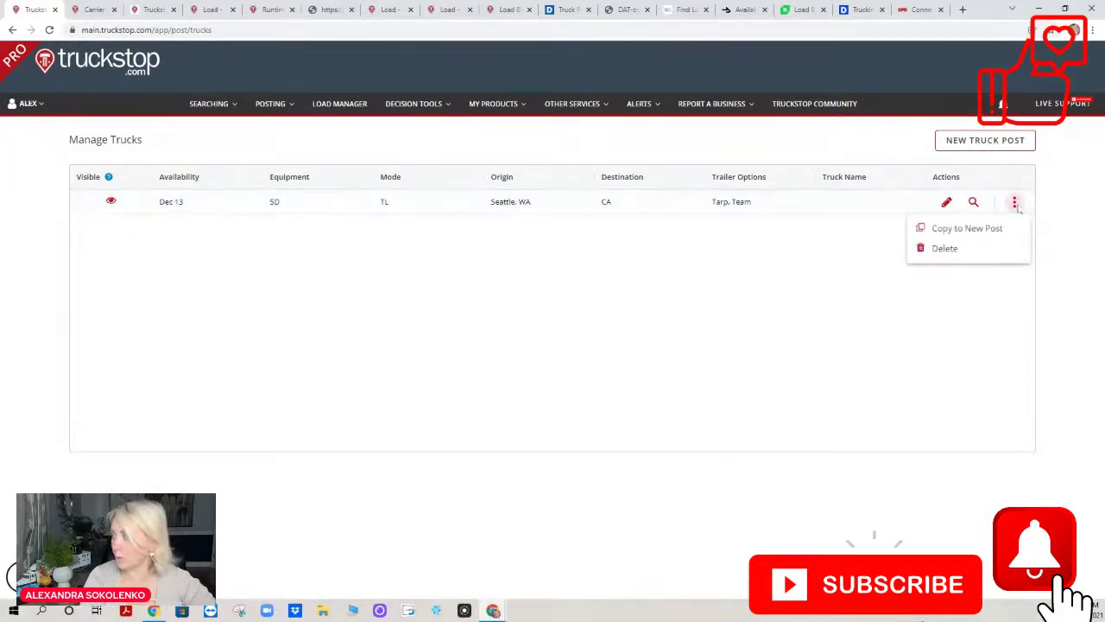
{"action": "left_click", "coordinate": [939, 228]}
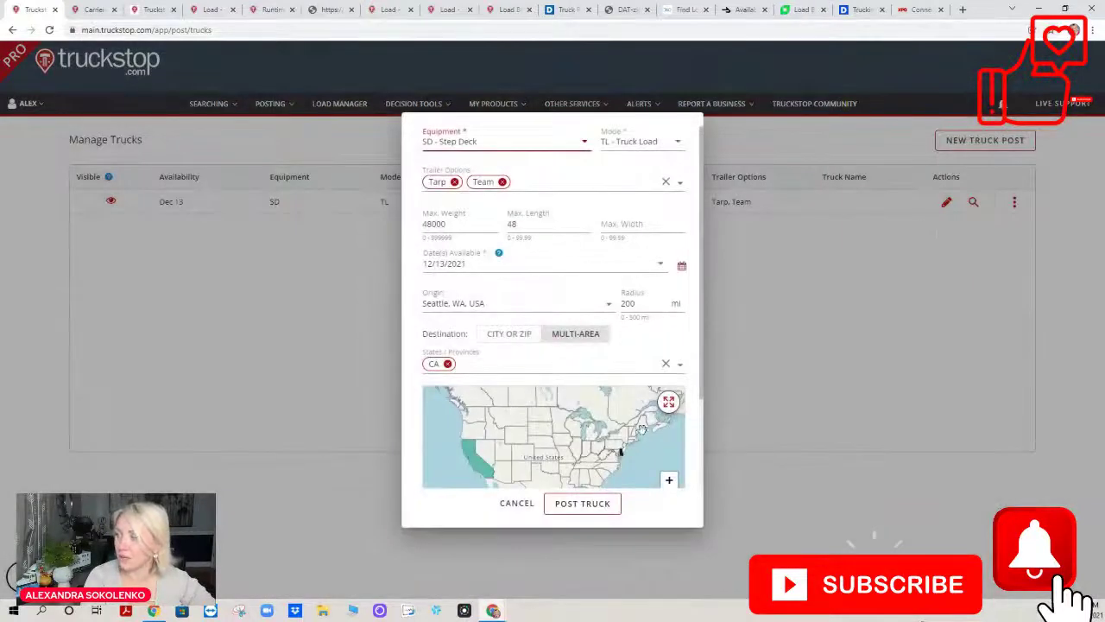
{"action": "scroll", "coordinate": [484, 337], "scroll_direction": "down", "scroll_amount": 3}
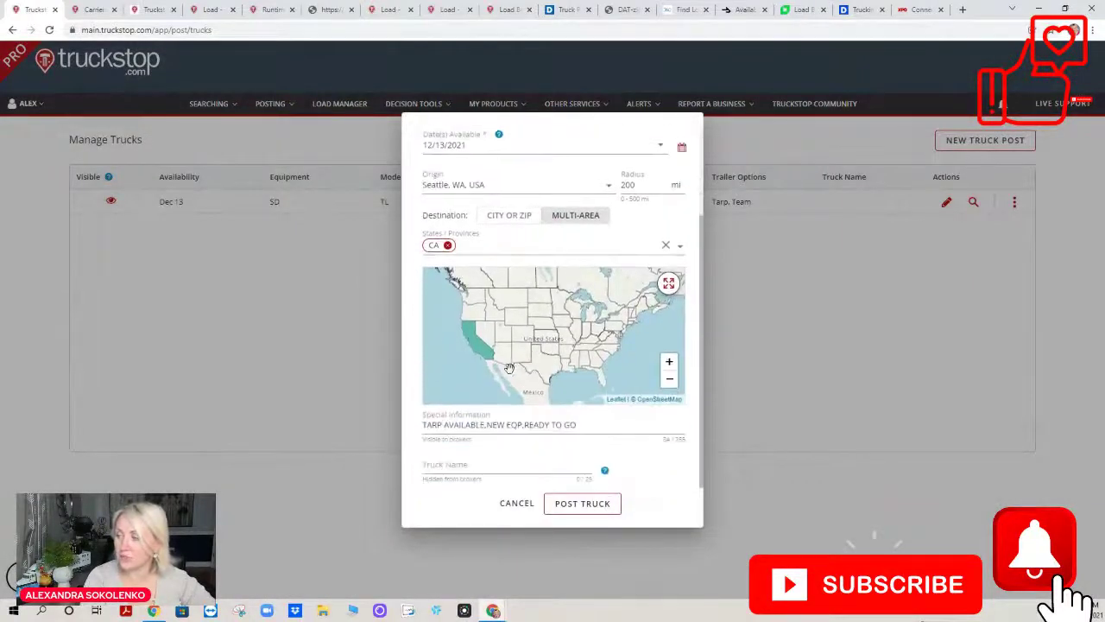
{"action": "left_click", "coordinate": [448, 246]}
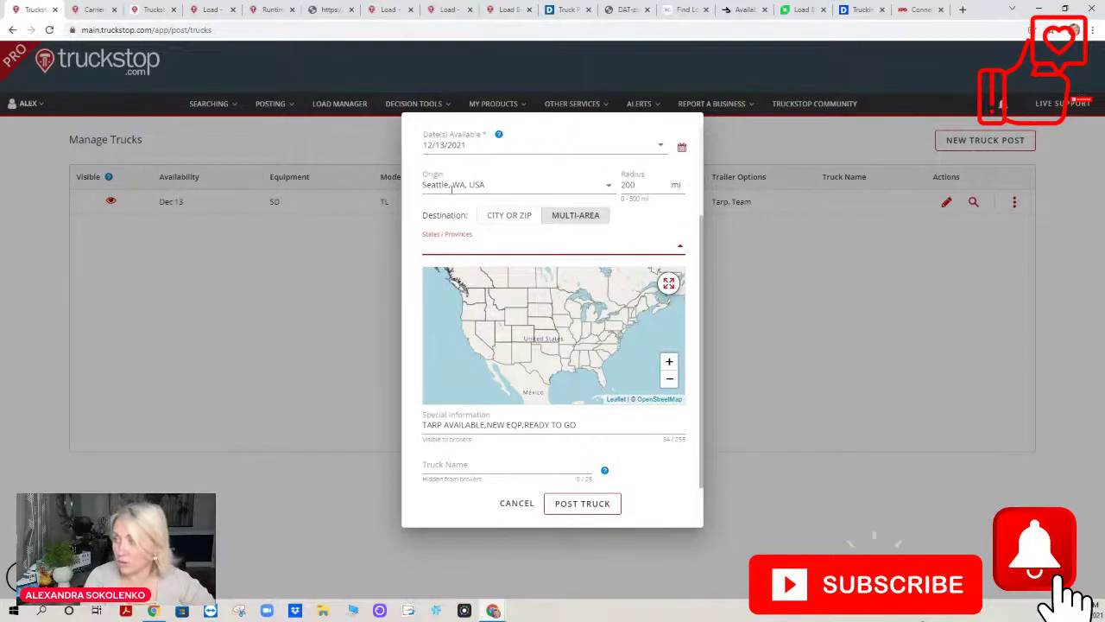
- Set the copied post's destination states to IL, IA, MO, IN, KY, TN, AR and MN, and post the truck
{"action": "left_click", "coordinate": [573, 330]}
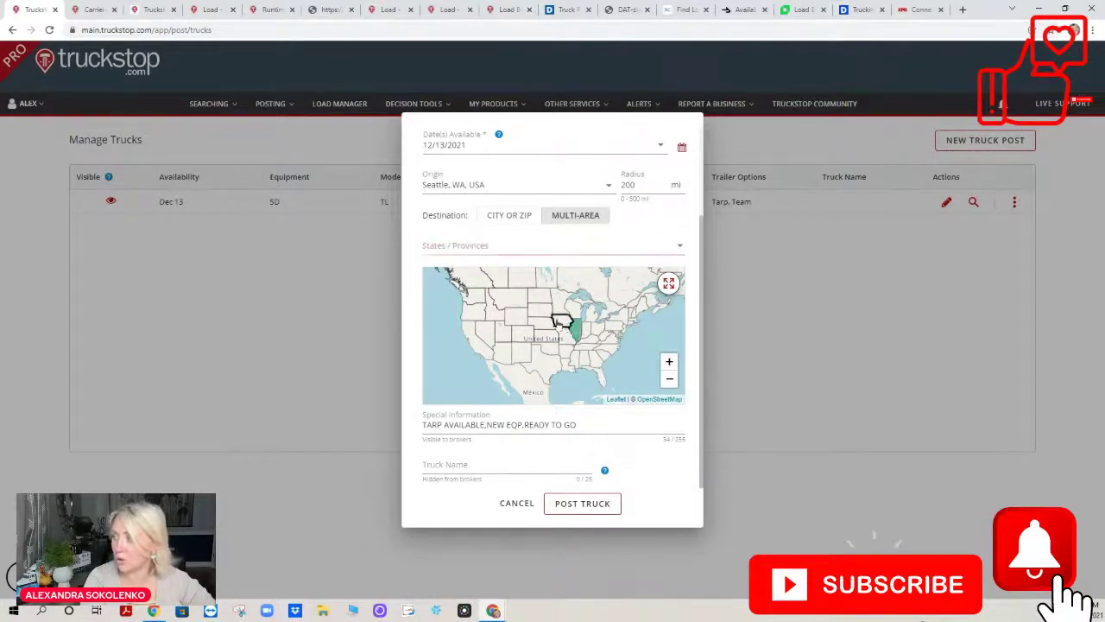
{"action": "left_click", "coordinate": [561, 321]}
{"action": "left_click", "coordinate": [571, 307]}
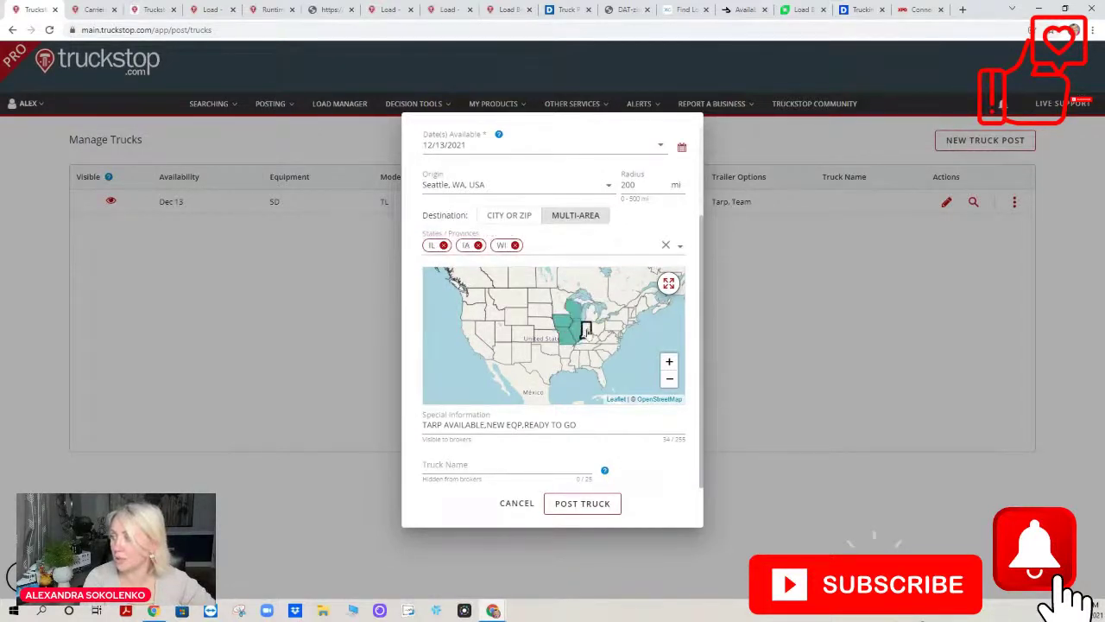
{"action": "left_click", "coordinate": [587, 333]}
{"action": "left_click", "coordinate": [589, 342]}
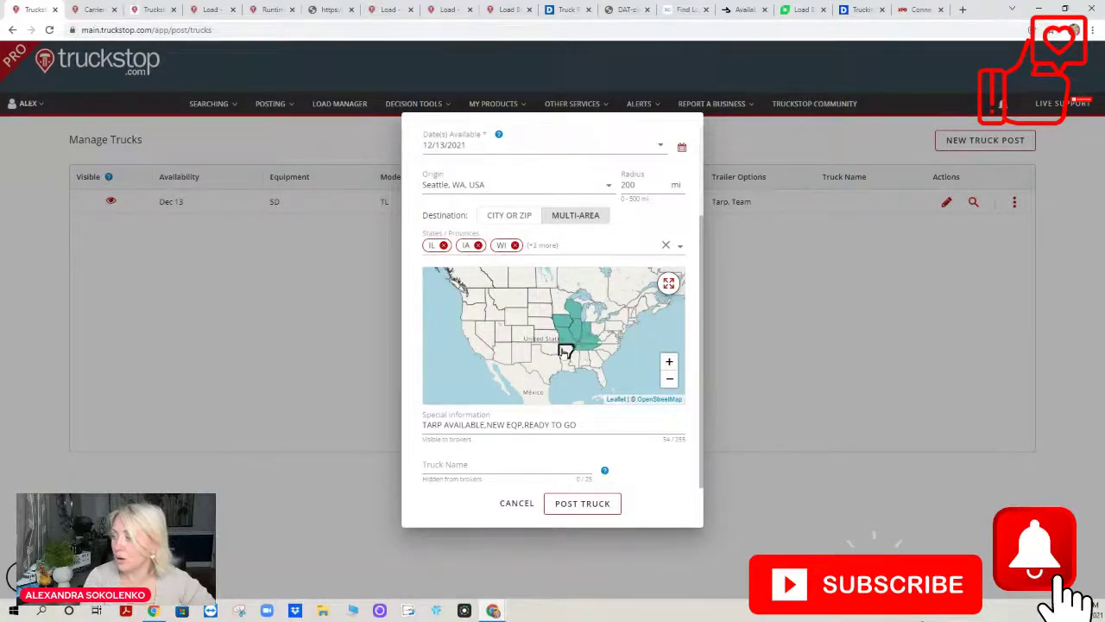
{"action": "left_click", "coordinate": [563, 303]}
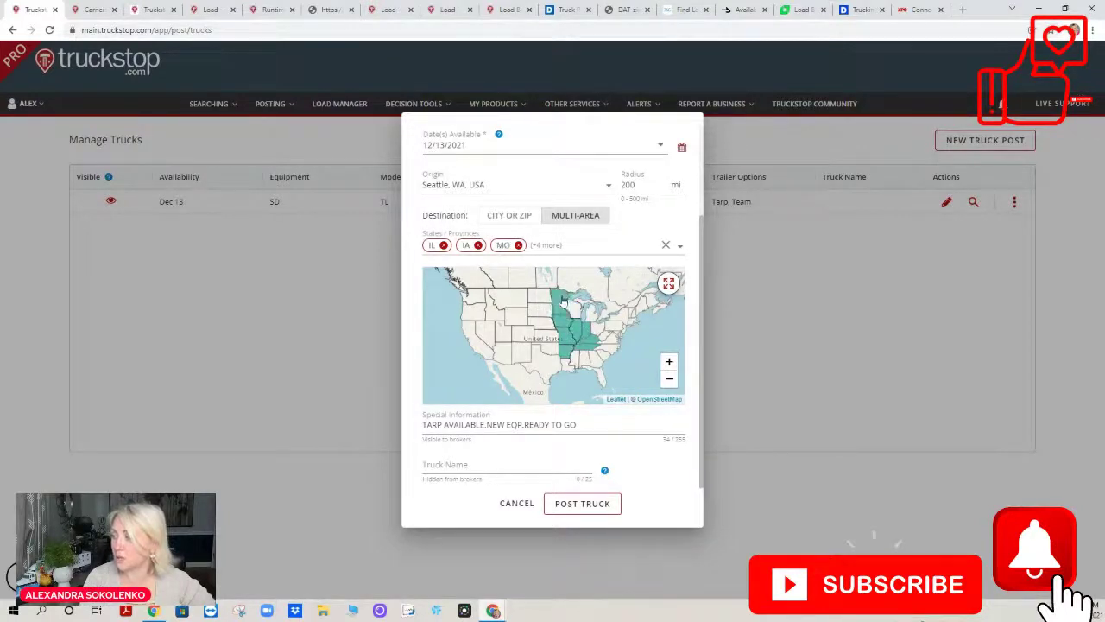
{"action": "left_click", "coordinate": [593, 298]}
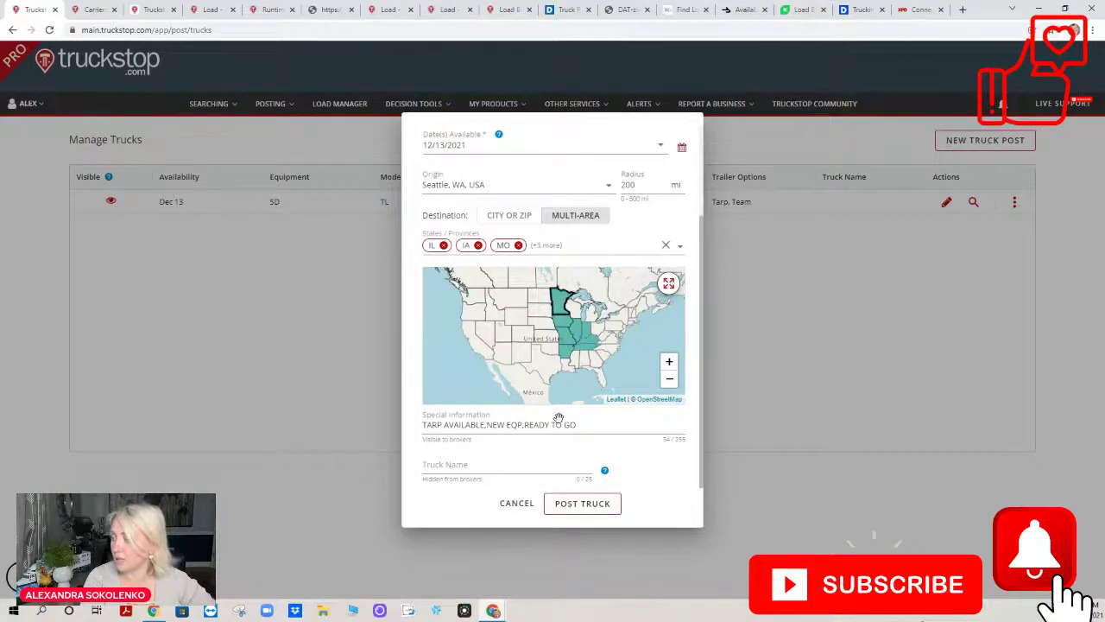
{"action": "left_click", "coordinate": [580, 509]}
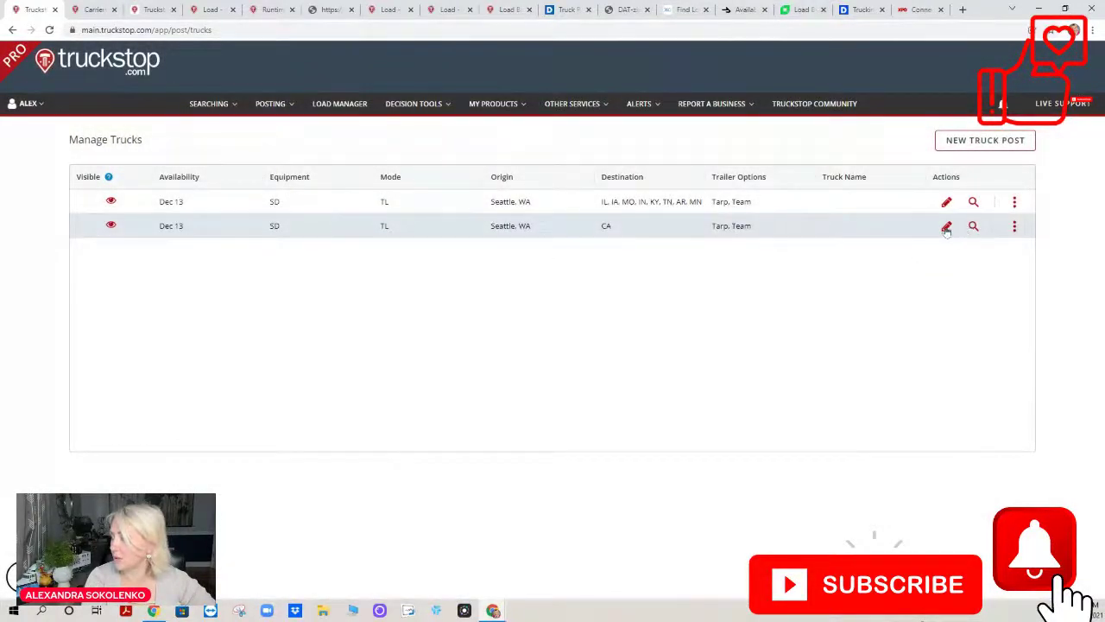
- Copy the CA-bound Seattle truck to a new post, with R - Refrigerated (Reefer) equipment and without the Tarp trailer option
{"action": "left_click", "coordinate": [1015, 226]}
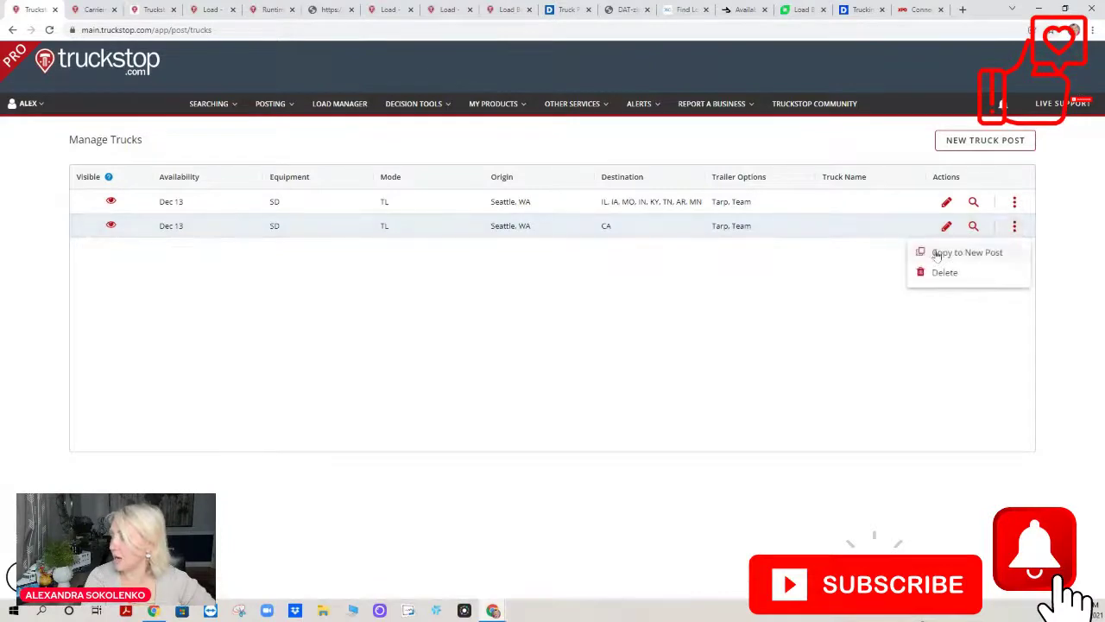
{"action": "left_click", "coordinate": [936, 254]}
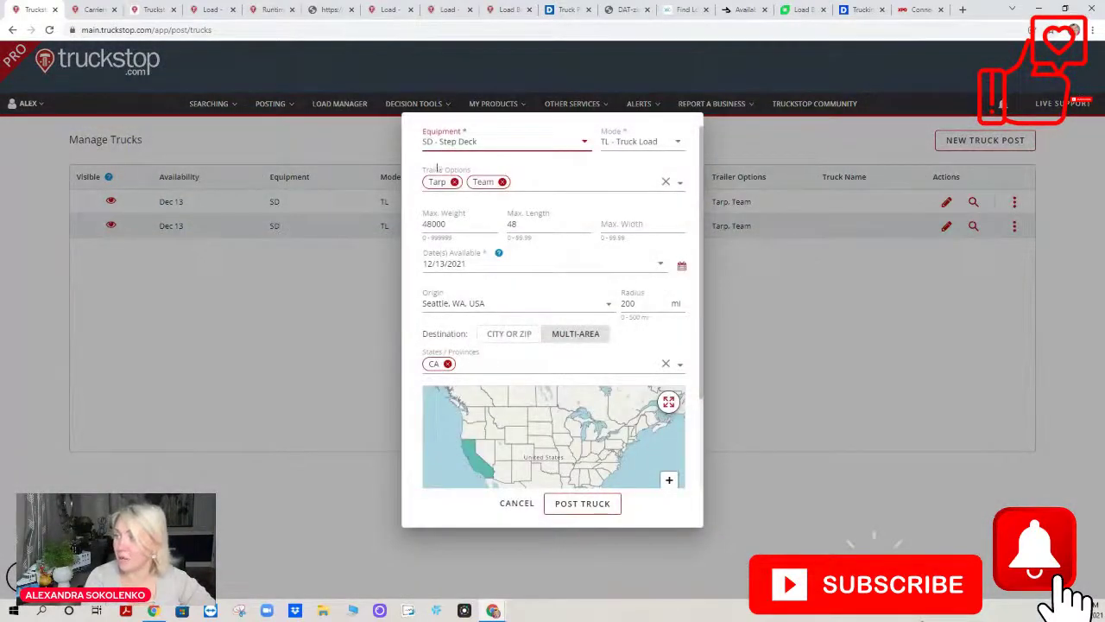
{"action": "left_click", "coordinate": [585, 145]}
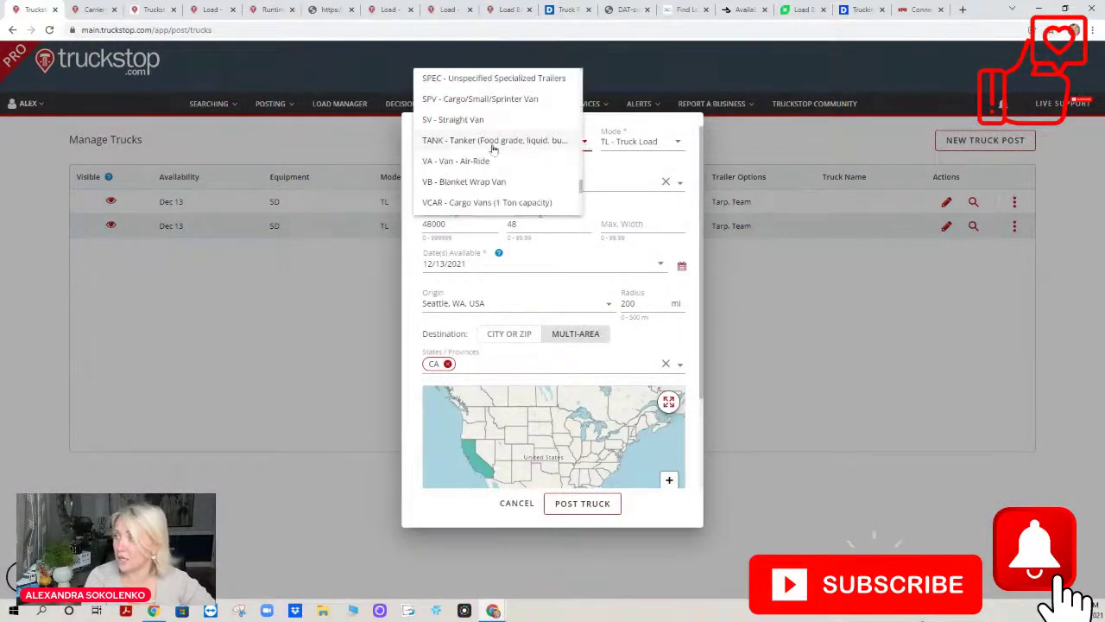
{"action": "scroll", "coordinate": [499, 157], "scroll_direction": "up", "scroll_amount": 10}
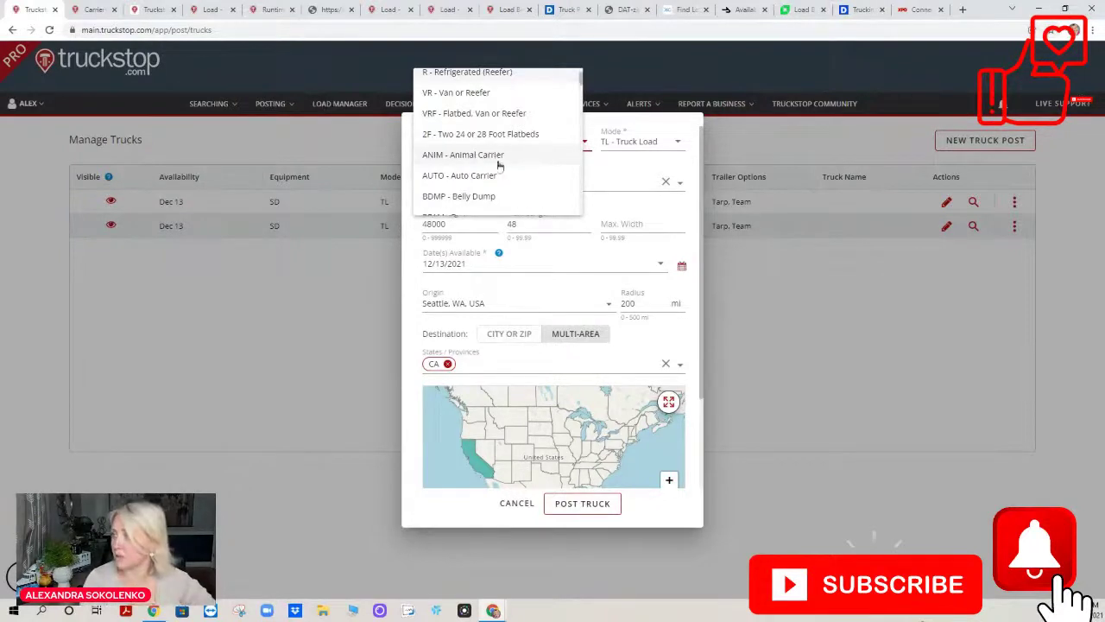
{"action": "left_click", "coordinate": [452, 76]}
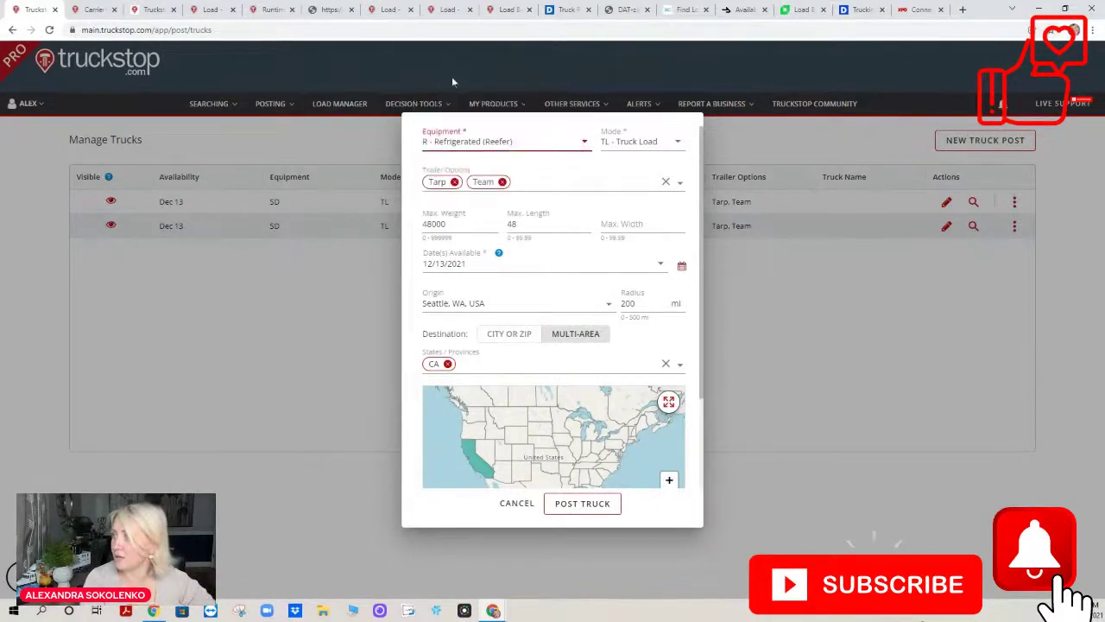
{"action": "left_click", "coordinate": [453, 183]}
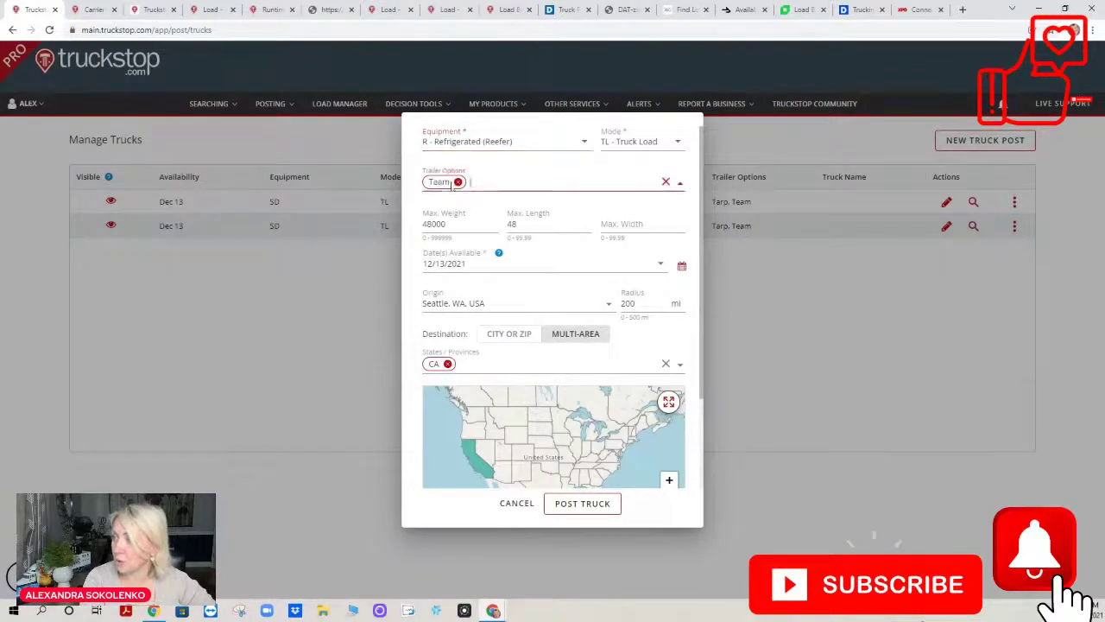
- Shorten the reefer copy's special information to "NEW EQP,READY TO GO" and post the truck
{"action": "scroll", "coordinate": [473, 289], "scroll_direction": "down", "scroll_amount": 4}
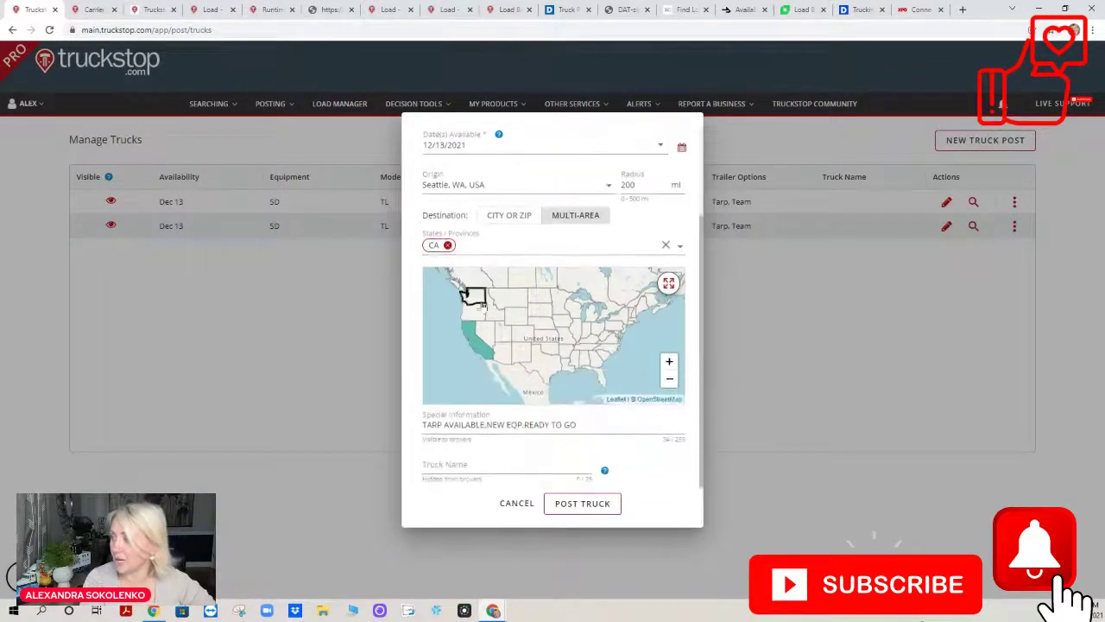
{"action": "left_click", "coordinate": [484, 425]}
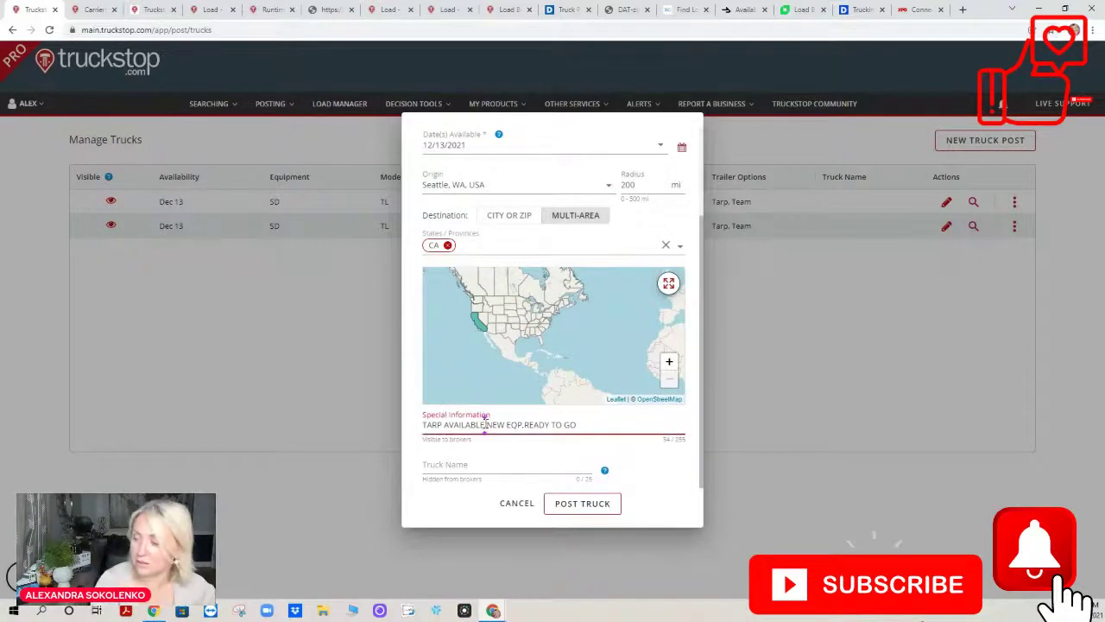
{"action": "key", "text": "BackSpace"}
{"action": "key", "text": "BackSpace"}
{"action": "key", "text": "BackSpace"}
{"action": "key", "text": "BackSpace"}
{"action": "key", "text": "BackSpace"}
{"action": "key", "text": "BackSpace"}
{"action": "key", "text": "BackSpace"}
{"action": "key", "text": "BackSpace"}
{"action": "key", "text": "BackSpace"}
{"action": "key", "text": "BackSpace"}
{"action": "key", "text": "BackSpace"}
{"action": "key", "text": "BackSpace"}
{"action": "key", "text": "BackSpace"}
{"action": "key", "text": "BackSpace"}
{"action": "key", "text": "BackSpace"}
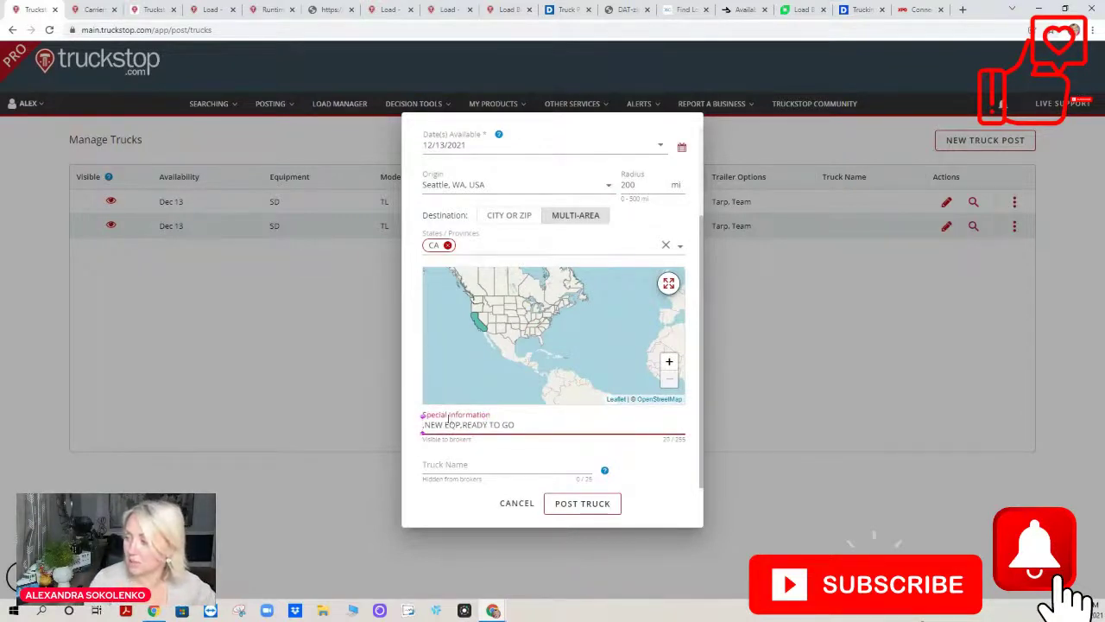
{"action": "left_click", "coordinate": [424, 424]}
{"action": "key", "text": "BackSpace"}
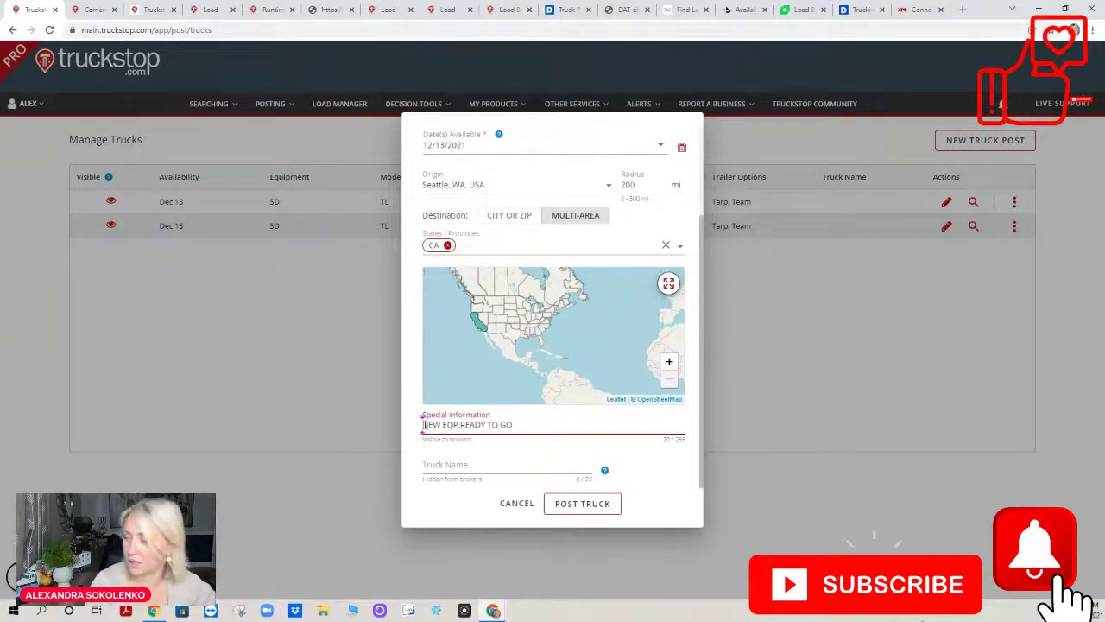
{"action": "left_click", "coordinate": [591, 507]}
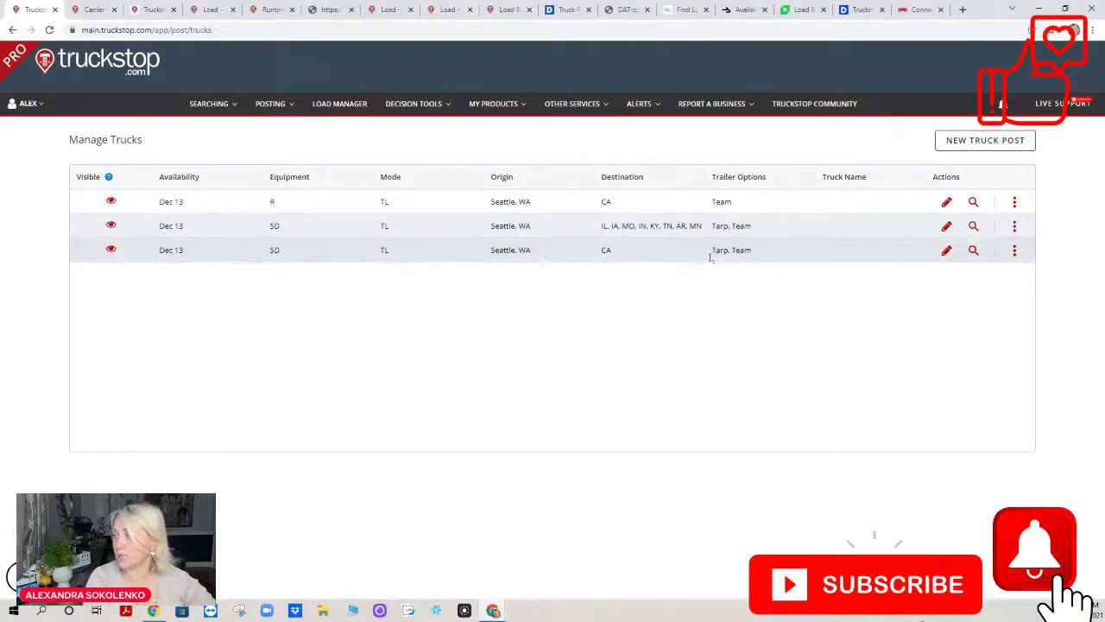
- Remove CA from the Seattle, WA reefer truck's destination states, leaving the destination empty, and update the post
{"action": "left_click", "coordinate": [946, 202]}
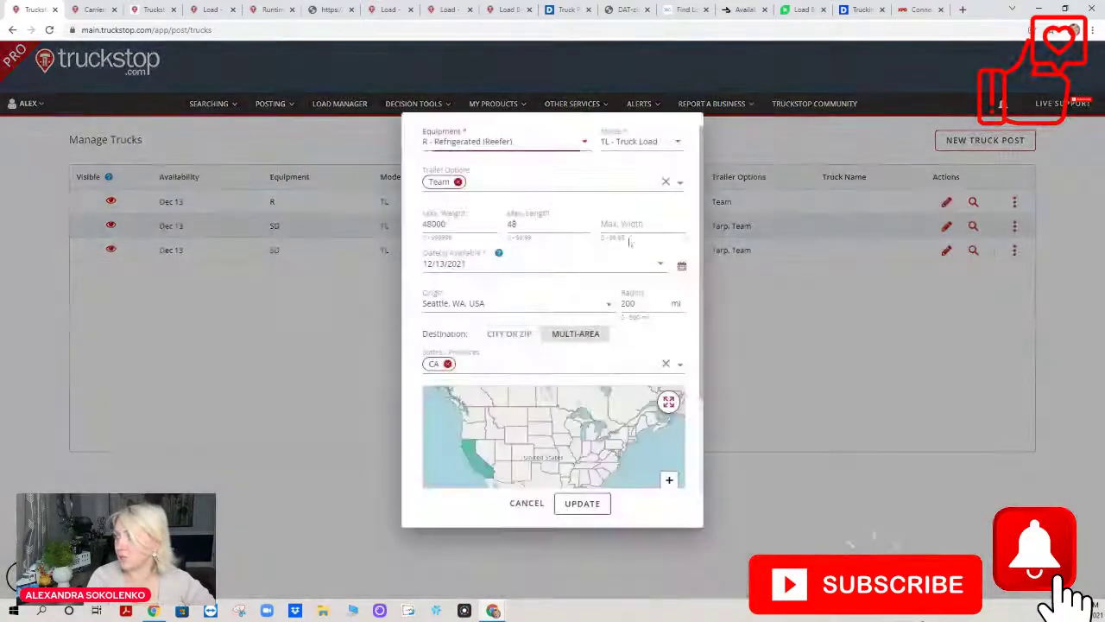
{"action": "left_click", "coordinate": [448, 363]}
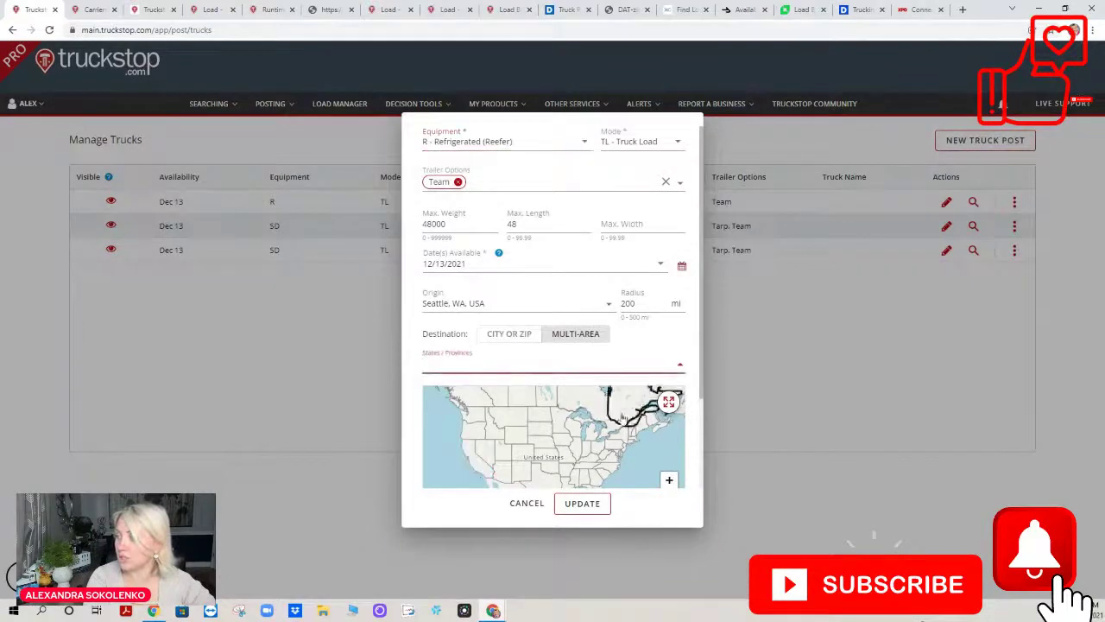
{"action": "left_click", "coordinate": [584, 504]}
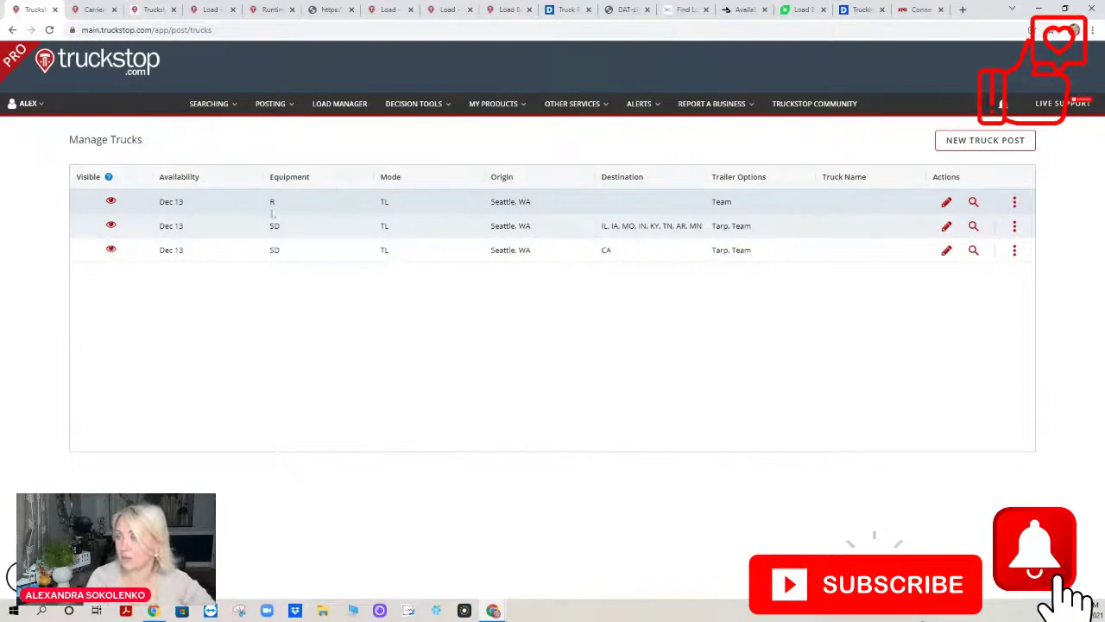
- Switch to DAT Power and, in the new reefer truck post, set the origin to Yakima, WA and enter 45 as the weight
{"action": "left_click", "coordinate": [567, 10]}
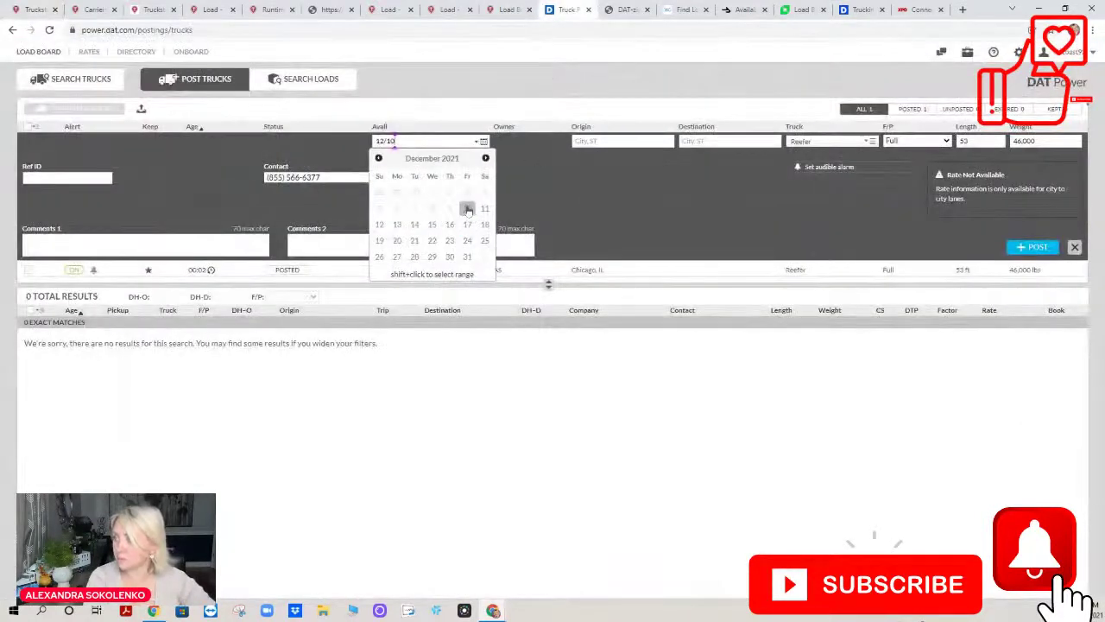
{"action": "left_click", "coordinate": [654, 141]}
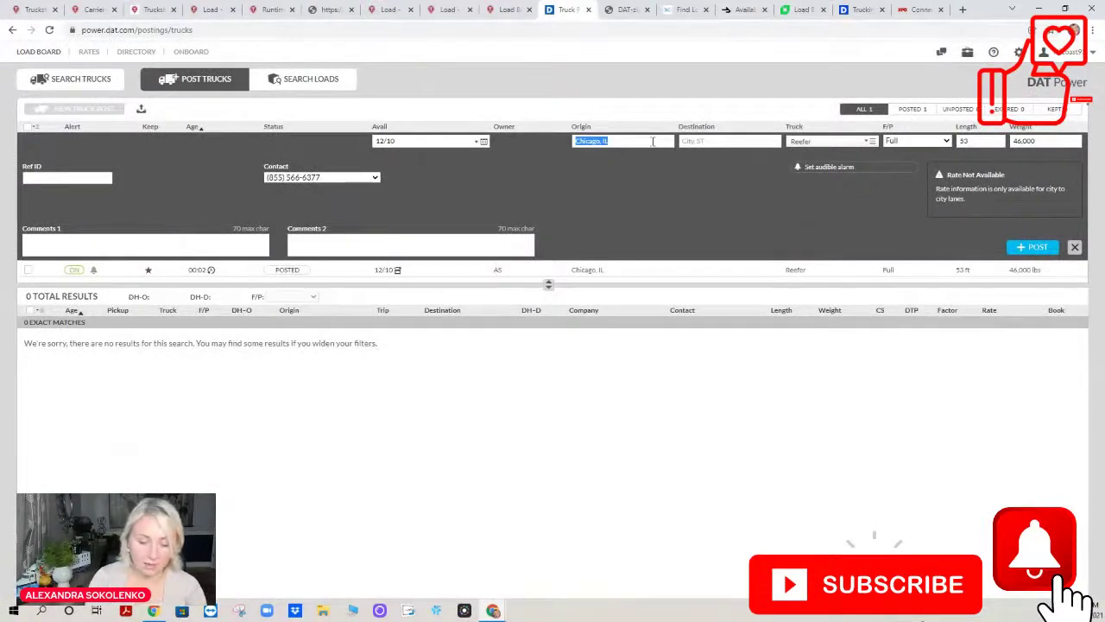
{"action": "type", "text": "YAKIM"}
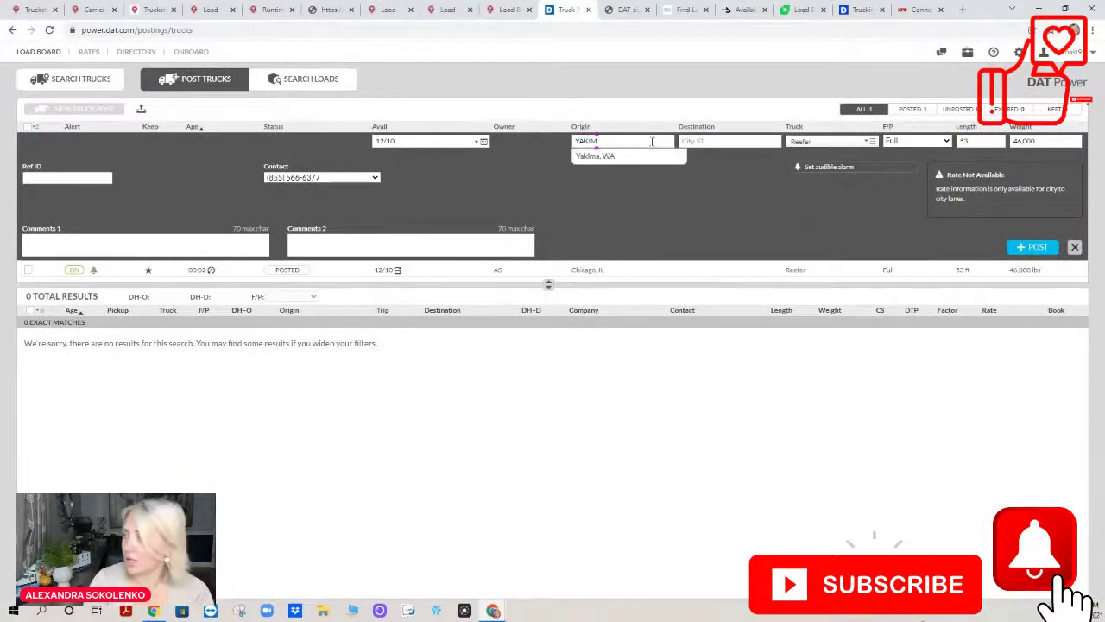
{"action": "left_click", "coordinate": [653, 158]}
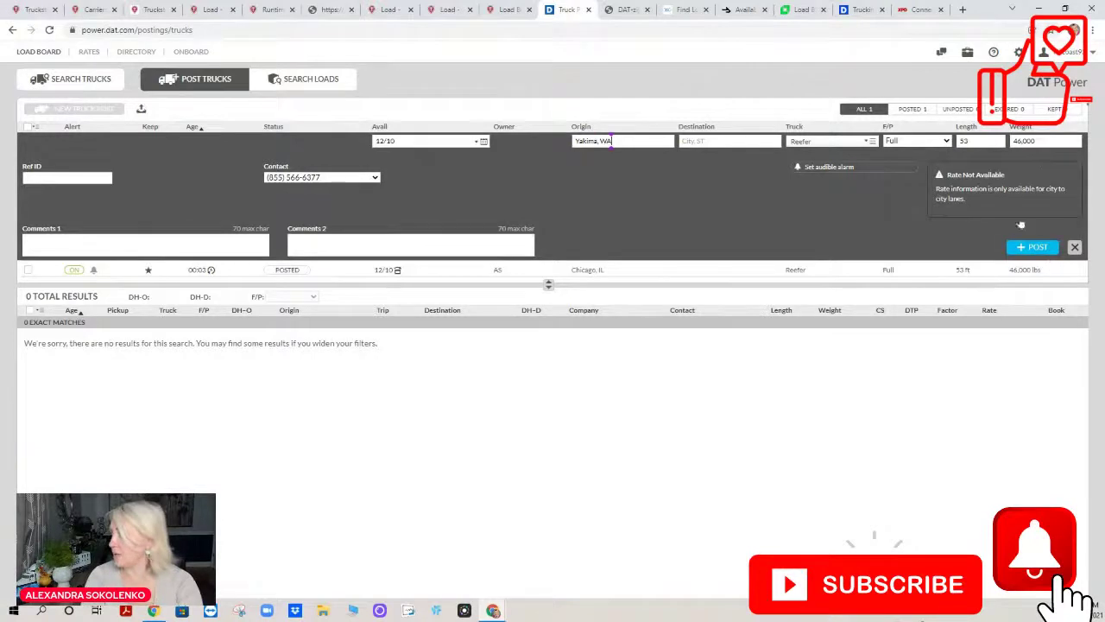
{"action": "double_click", "coordinate": [1027, 140]}
{"action": "type", "text": "45"}
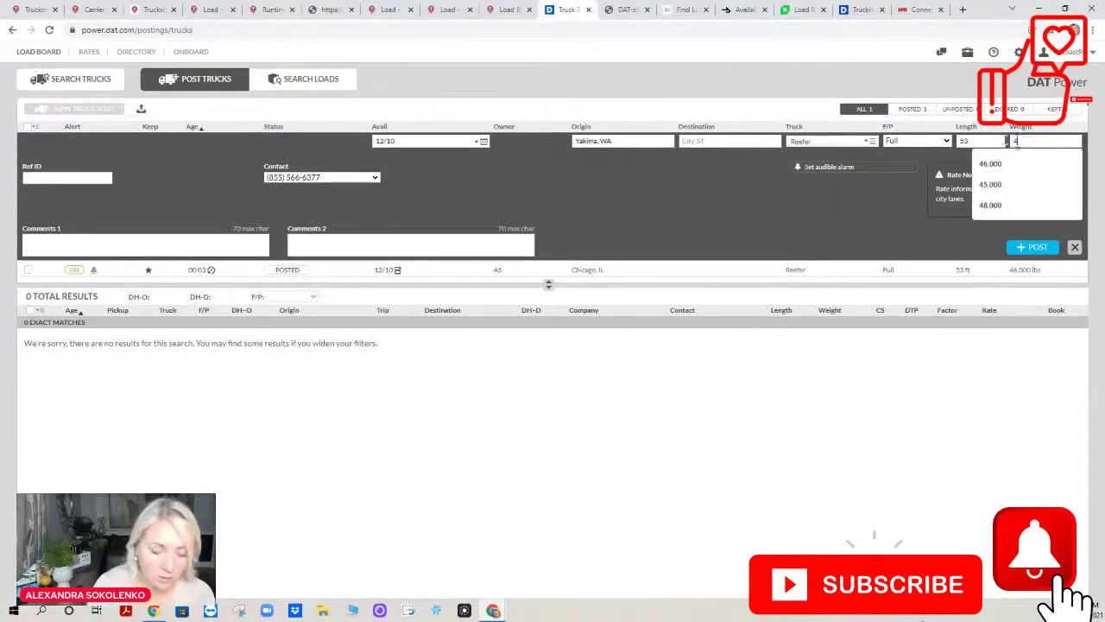